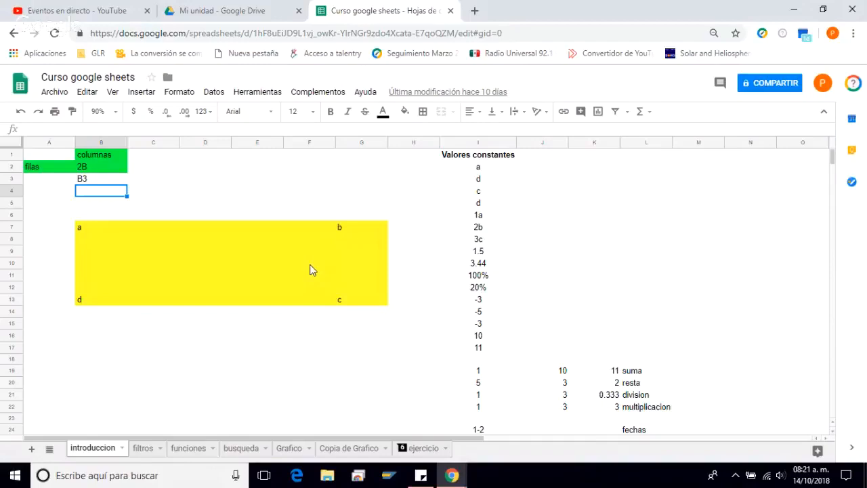
Move the active cell one cell at a time through row 5 to column F and up to F1.
{"action": "key", "text": "Down"}
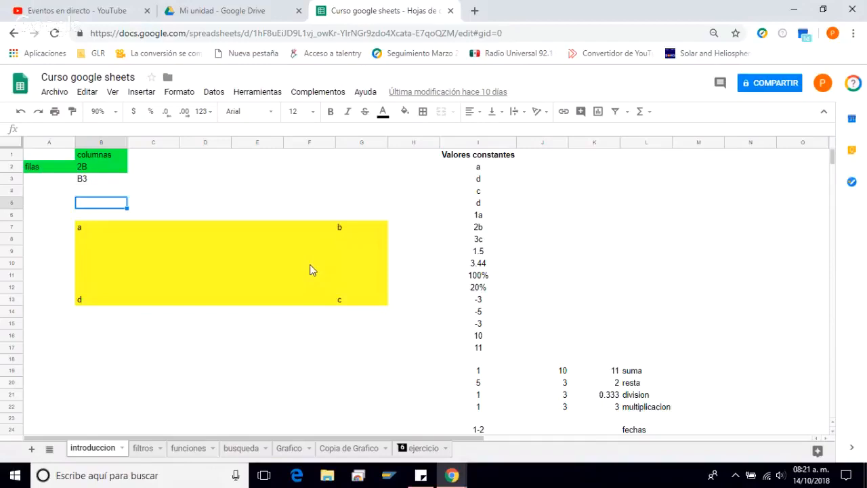
{"action": "key", "text": "Right"}
{"action": "key", "text": "Left"}
{"action": "key", "text": "Left"}
{"action": "key", "text": "Right"}
{"action": "key", "text": "Right"}
{"action": "key", "text": "Right"}
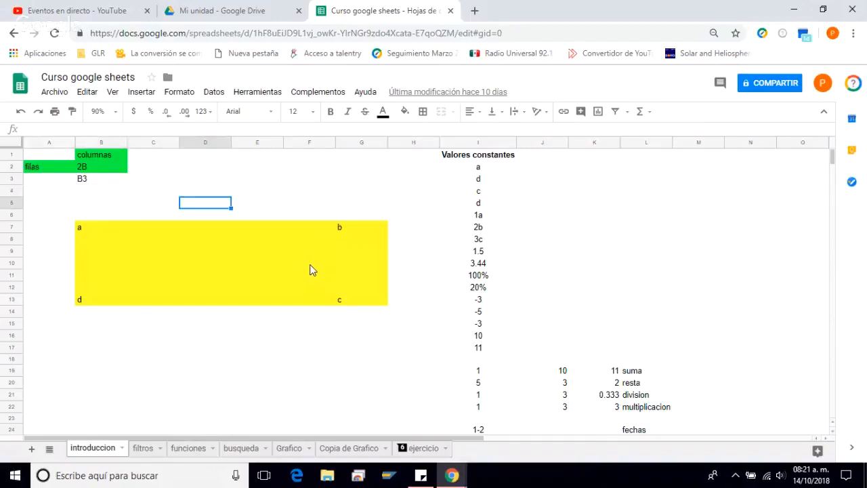
{"action": "key", "text": "Right"}
{"action": "key", "text": "Right"}
{"action": "key", "text": "Down"}
{"action": "key", "text": "Down"}
{"action": "key", "text": "Up"}
{"action": "key", "text": "Up"}
{"action": "key", "text": "Up"}
{"action": "key", "text": "Up"}
{"action": "key", "text": "Up"}
{"action": "key", "text": "Up"}
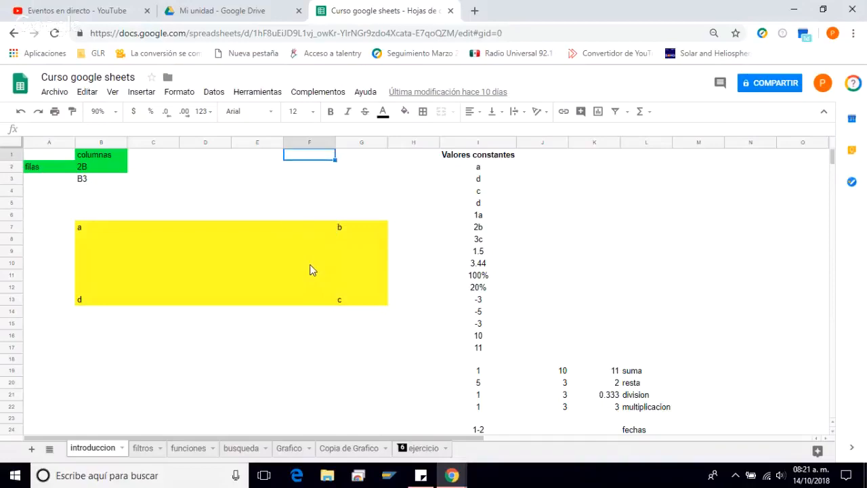
Move the active cell back along row 1 to A1, and across and down to D2.
{"action": "key", "text": "Left"}
{"action": "key", "text": "Left"}
{"action": "key", "text": "Left"}
{"action": "key", "text": "Left"}
{"action": "key", "text": "Left"}
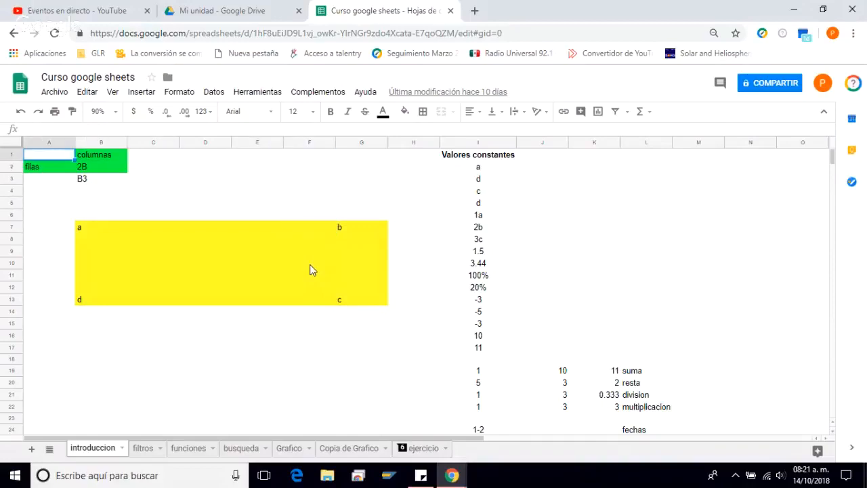
{"action": "key", "text": "Right"}
{"action": "key", "text": "Left"}
{"action": "key", "text": "Right"}
{"action": "key", "text": "Right"}
{"action": "key", "text": "Right"}
{"action": "key", "text": "Down"}
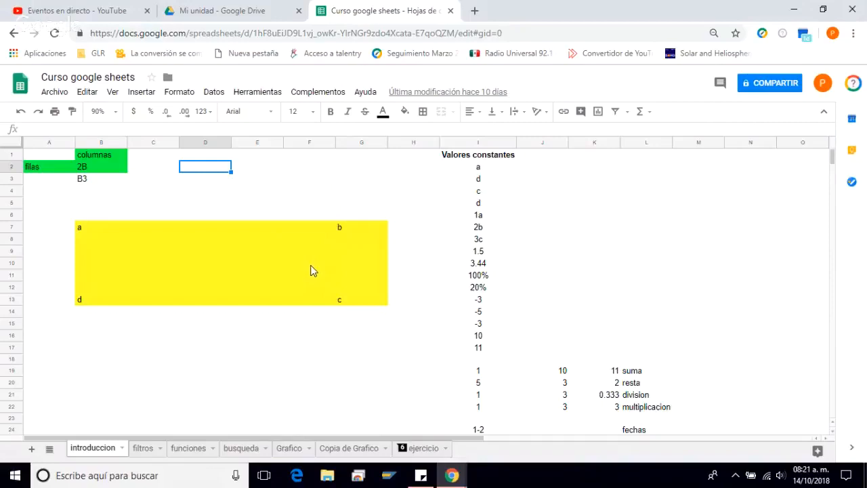
Select the whole of row 1 and walk down column A to A10 to examine the row numbering.
{"action": "left_click", "coordinate": [8, 155]}
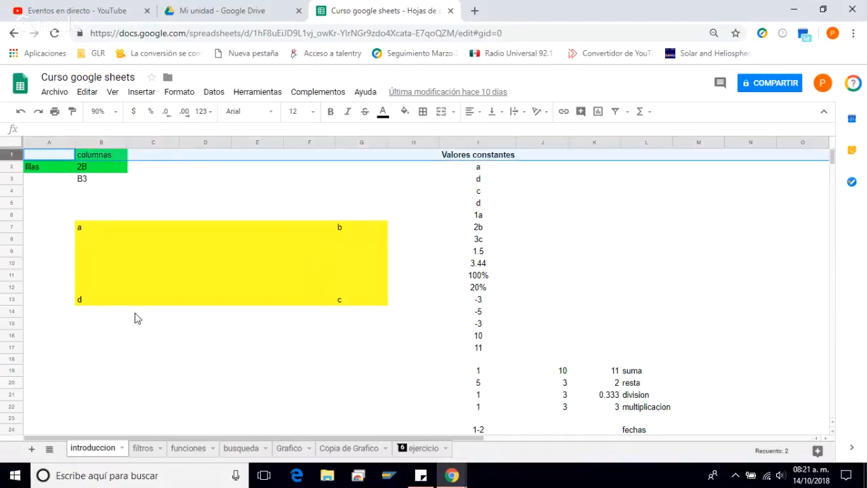
{"action": "key", "text": "Down"}
{"action": "key", "text": "Down"}
{"action": "key", "text": "Down"}
{"action": "key", "text": "Down"}
{"action": "key", "text": "Down"}
{"action": "key", "text": "Down"}
{"action": "key", "text": "Down"}
{"action": "key", "text": "Down"}
{"action": "key", "text": "Down"}
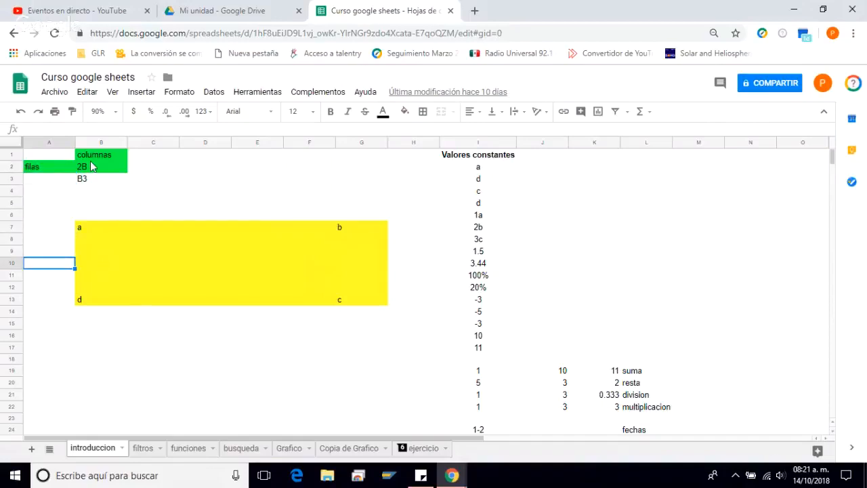
Select the whole of column B, walk across row 1 to examine the column letters, and go to M5.
{"action": "left_click", "coordinate": [119, 142]}
{"action": "key", "text": "Right"}
{"action": "key", "text": "Right"}
{"action": "key", "text": "Right"}
{"action": "key", "text": "Right"}
{"action": "key", "text": "Right"}
{"action": "key", "text": "Right"}
{"action": "key", "text": "Right"}
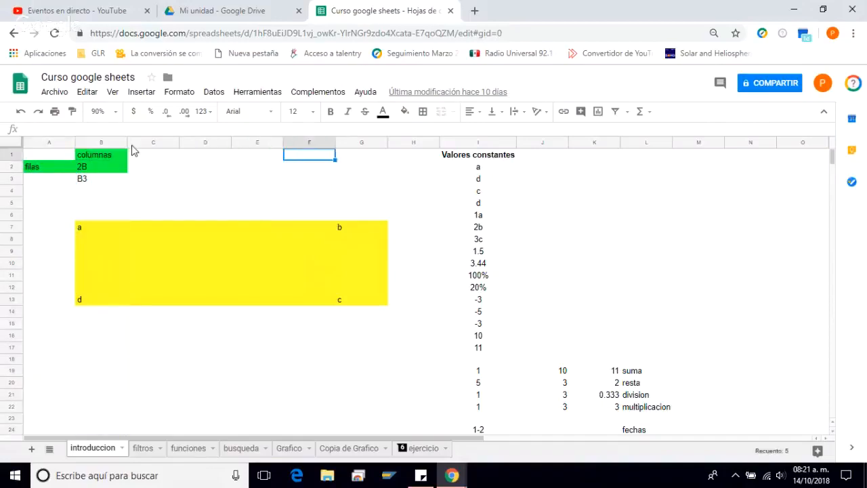
{"action": "left_click", "coordinate": [682, 203]}
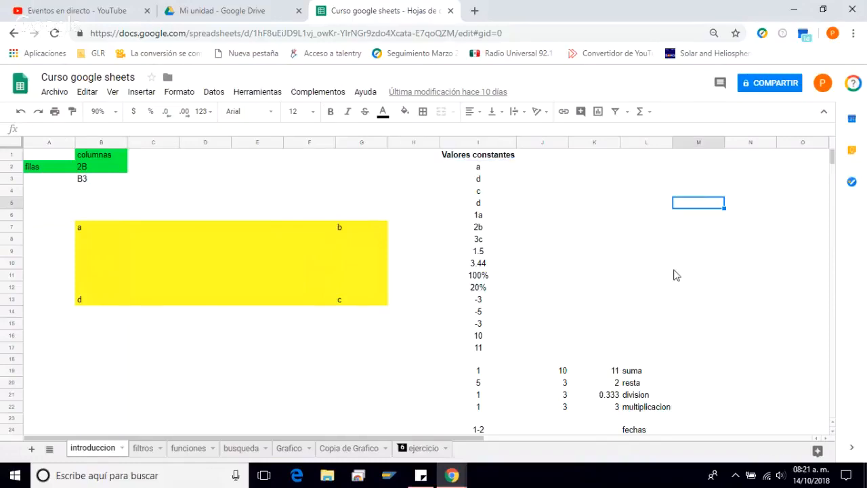
Examine the cell-reference examples in B2 and B3 against the adjacent columnas and filas labels.
{"action": "left_click", "coordinate": [90, 171]}
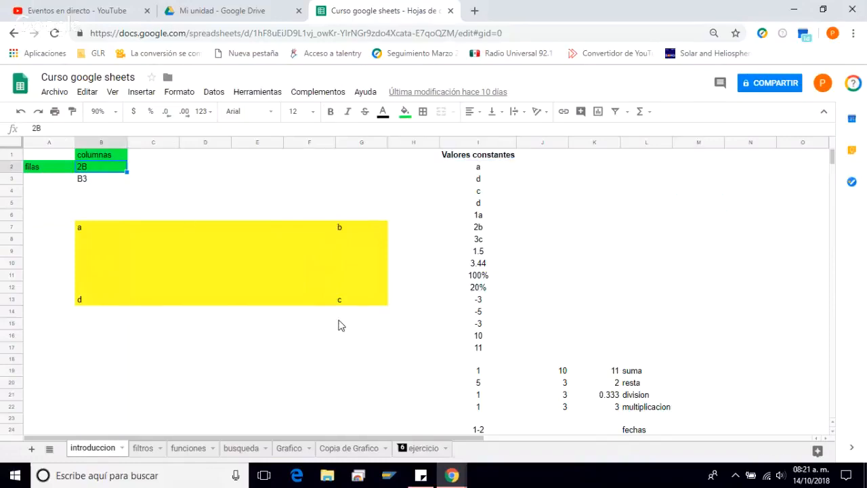
{"action": "key", "text": "Left"}
{"action": "key", "text": "Right"}
{"action": "key", "text": "Up"}
{"action": "key", "text": "Down"}
{"action": "key", "text": "Left"}
{"action": "key", "text": "Right"}
{"action": "key", "text": "Down"}
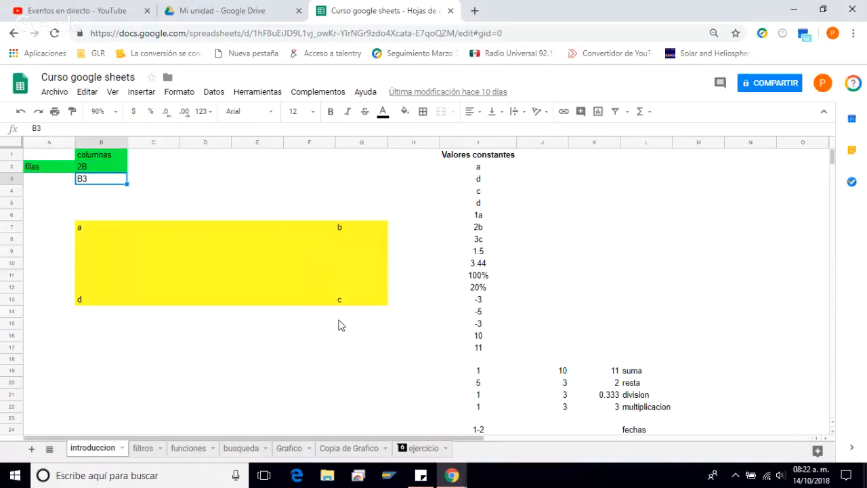
{"action": "key", "text": "Down"}
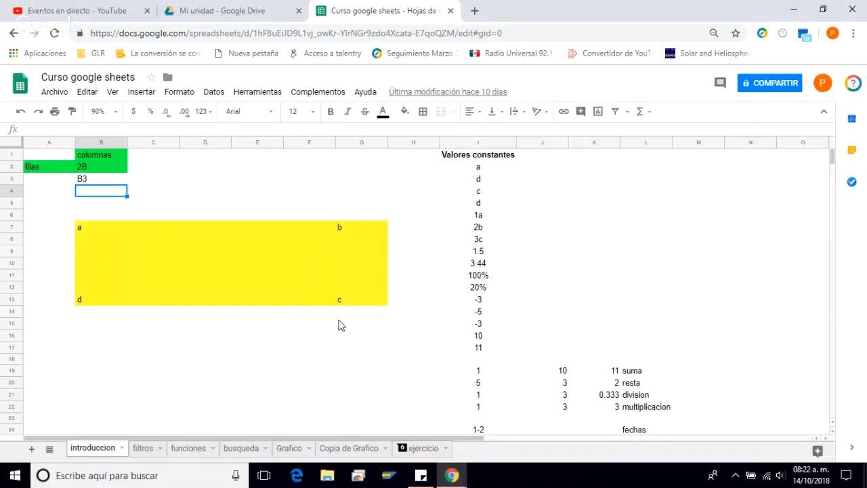
Go to B7 and jump around the yellow block's corner cells through b, c and d, back to a.
{"action": "key", "text": "Down"}
{"action": "key", "text": "Down"}
{"action": "key", "text": "Down"}
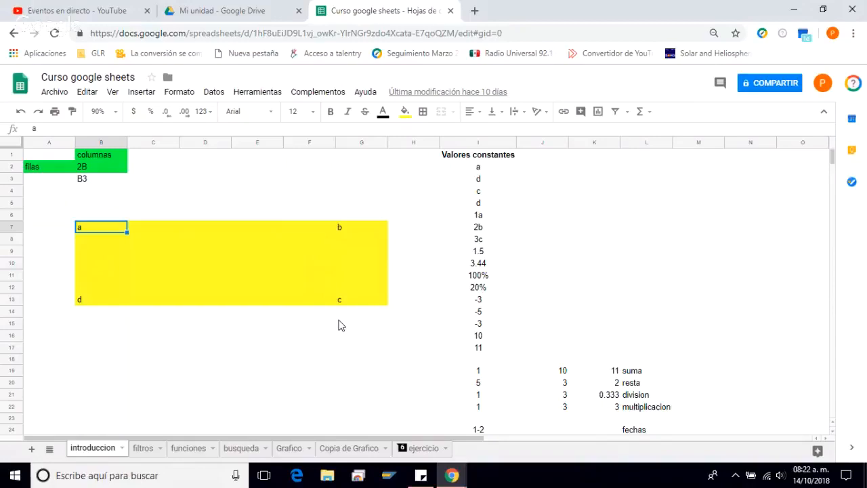
{"action": "key", "text": "ctrl+Right"}
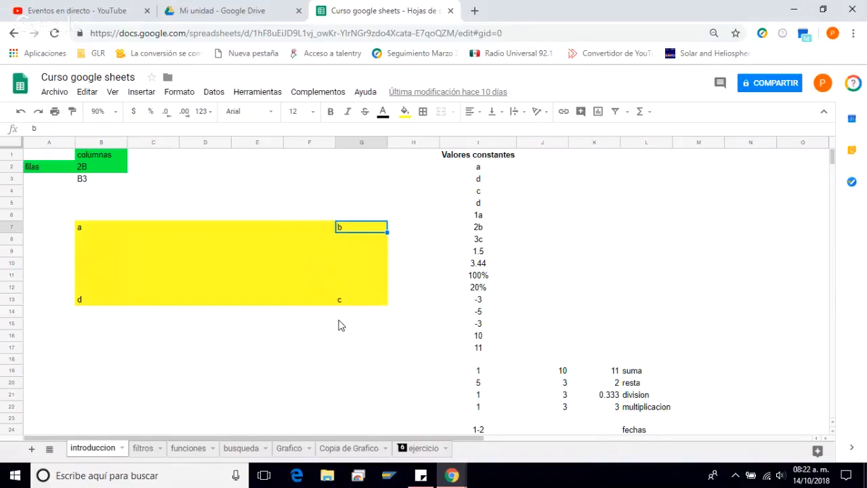
{"action": "key", "text": "ctrl+Down"}
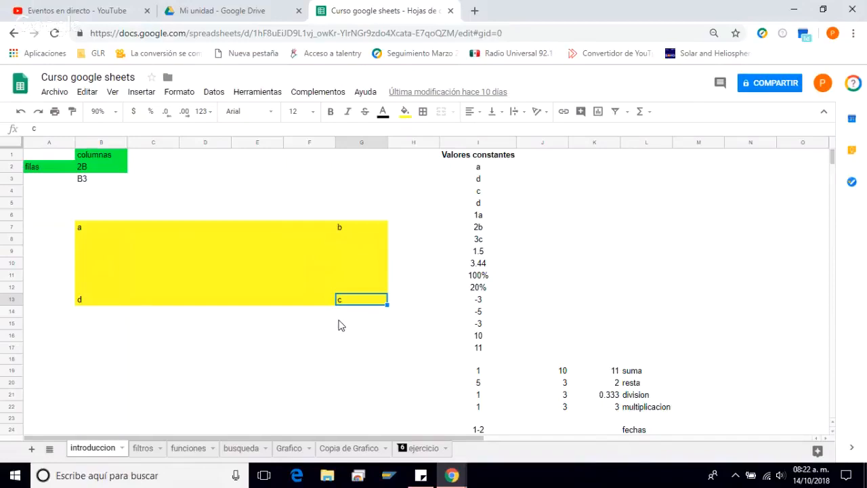
{"action": "key", "text": "ctrl+Left"}
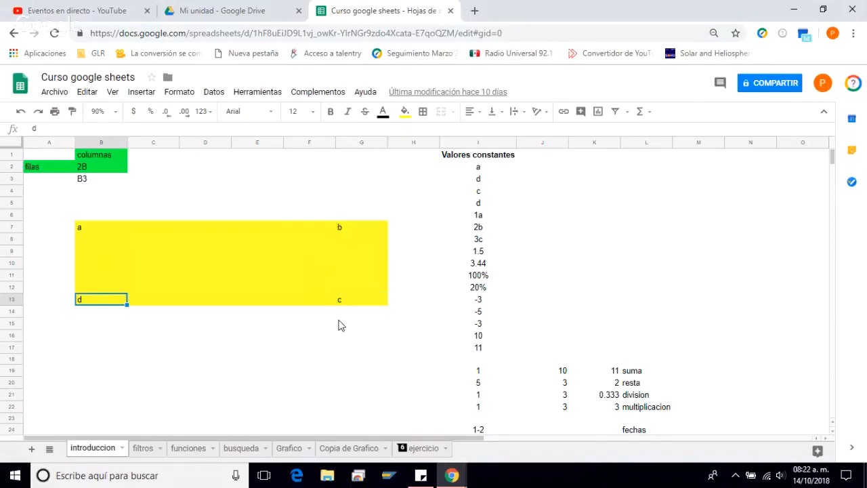
{"action": "key", "text": "ctrl+Up"}
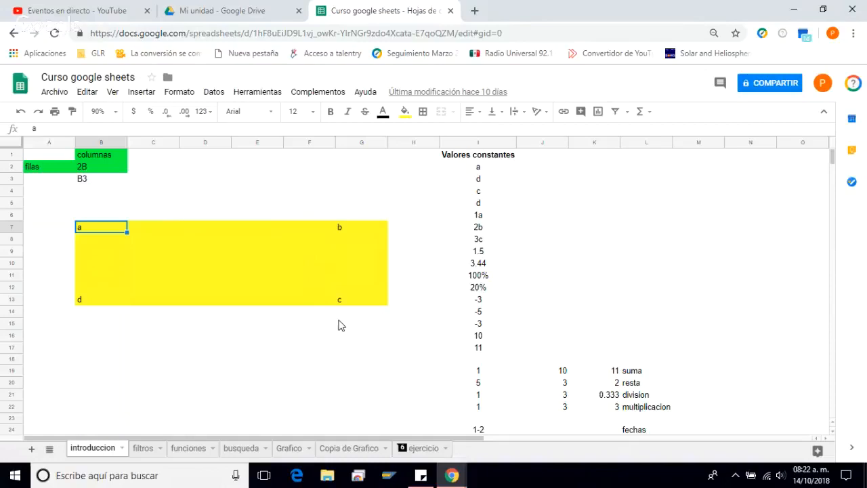
Go from the yellow block to the first constant in I2, under the Valores constantes heading.
{"action": "key", "text": "Right"}
{"action": "key", "text": "Right"}
{"action": "key", "text": "Right"}
{"action": "key", "text": "Right"}
{"action": "key", "text": "Right"}
{"action": "key", "text": "Right"}
{"action": "key", "text": "Right"}
{"action": "key", "text": "Up"}
{"action": "key", "text": "Up"}
{"action": "key", "text": "Up"}
{"action": "key", "text": "Up"}
{"action": "key", "text": "Up"}
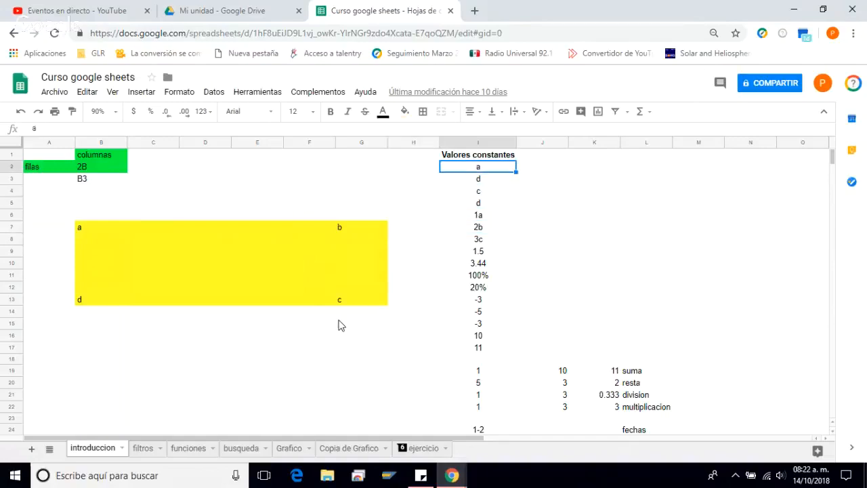
Examine the letter and mixed letter-number constants under Valores constantes, down to the decimal in I9.
{"action": "key", "text": "Up"}
{"action": "key", "text": "Down"}
{"action": "key", "text": "Down"}
{"action": "key", "text": "Down"}
{"action": "key", "text": "Down"}
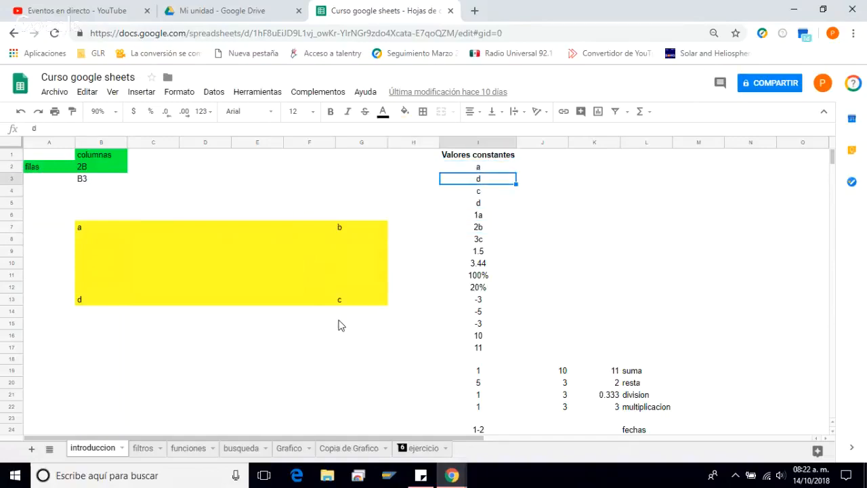
{"action": "key", "text": "Down"}
{"action": "key", "text": "Down"}
{"action": "key", "text": "Down"}
{"action": "key", "text": "Down"}
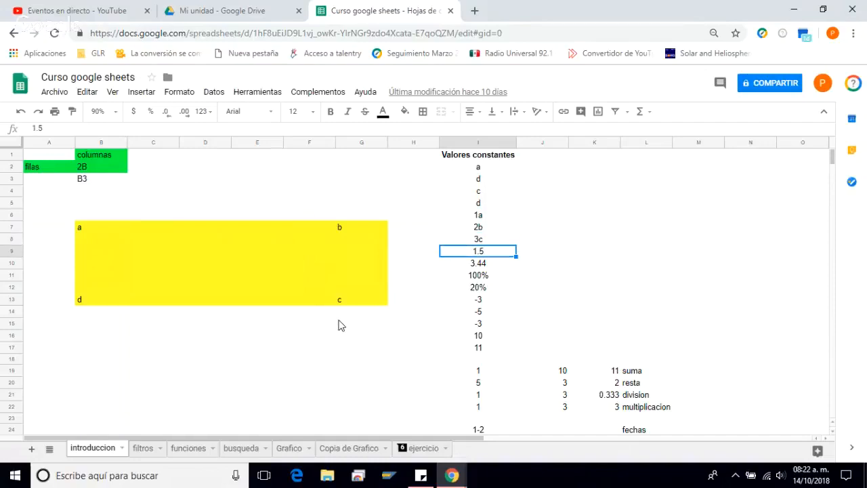
Examine the decimal, percentage, negative and whole-number constants in I10 through I17.
{"action": "key", "text": "Down"}
{"action": "key", "text": "Down"}
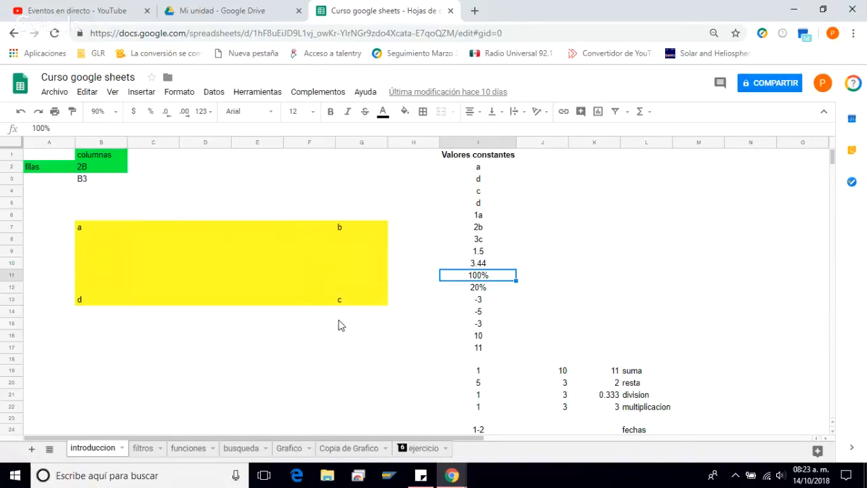
{"action": "key", "text": "Down"}
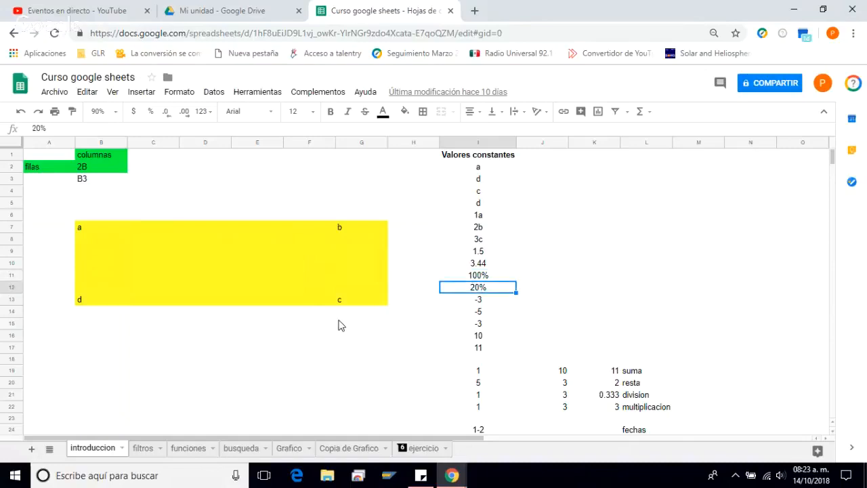
{"action": "key", "text": "Up"}
{"action": "key", "text": "Down"}
{"action": "key", "text": "Up"}
{"action": "key", "text": "Down"}
{"action": "key", "text": "Down"}
{"action": "key", "text": "Down"}
{"action": "key", "text": "Down"}
{"action": "key", "text": "Down"}
{"action": "key", "text": "Down"}
{"action": "key", "text": "Down"}
Inspect the suma formula in K19 and its operands in I19 and J19, leaving the formula unedited.
{"action": "key", "text": "Down"}
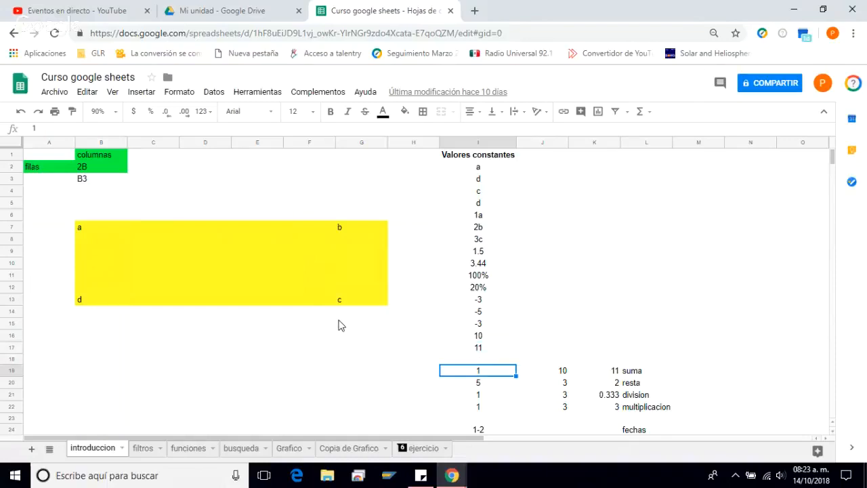
{"action": "key", "text": "Right"}
{"action": "key", "text": "Right"}
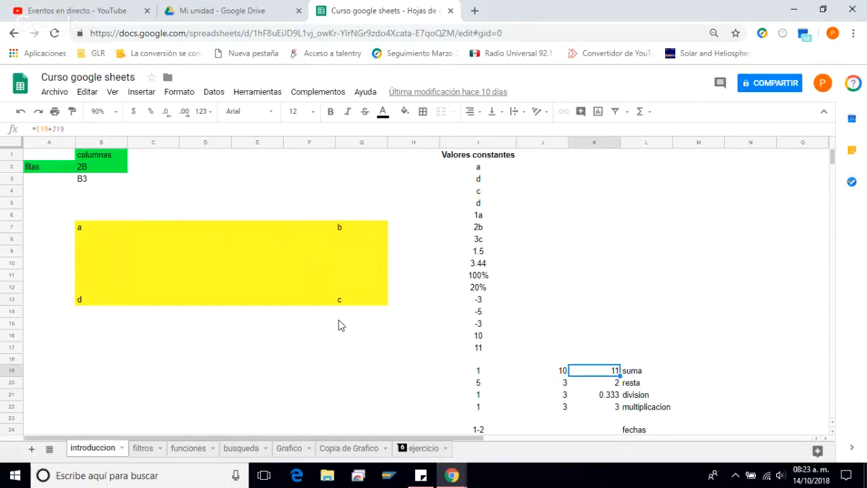
{"action": "key", "text": "Left"}
{"action": "key", "text": "Left"}
{"action": "key", "text": "Right"}
{"action": "key", "text": "Right"}
{"action": "key", "text": "Left"}
{"action": "key", "text": "Left"}
{"action": "key", "text": "Right"}
{"action": "key", "text": "Right"}
{"action": "key", "text": "Return"}
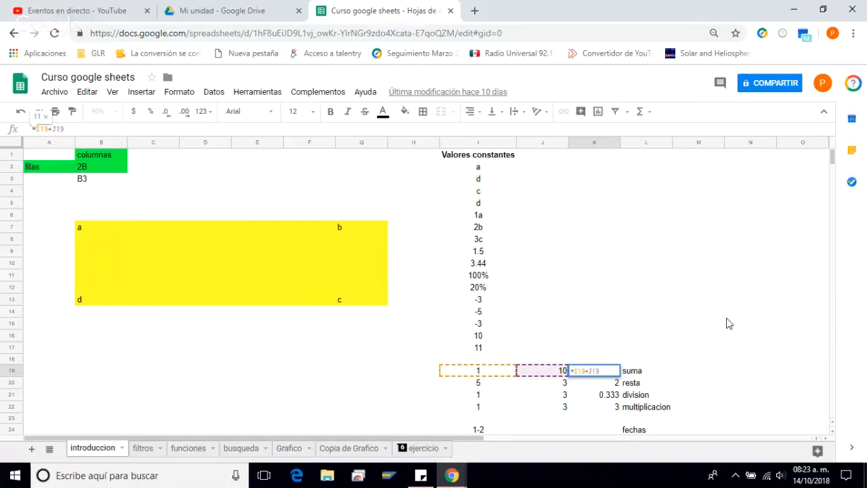
{"action": "key", "text": "Escape"}
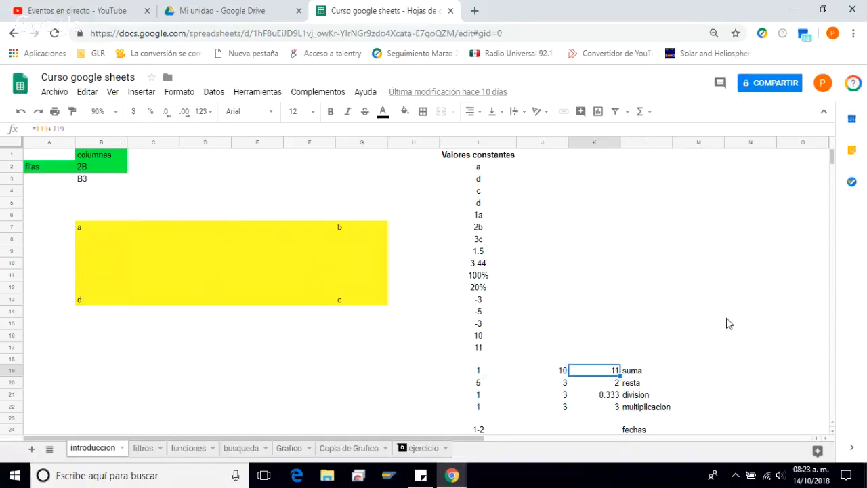
Inspect the resta formula in K20 and the cells it references, leaving it unedited.
{"action": "key", "text": "Down"}
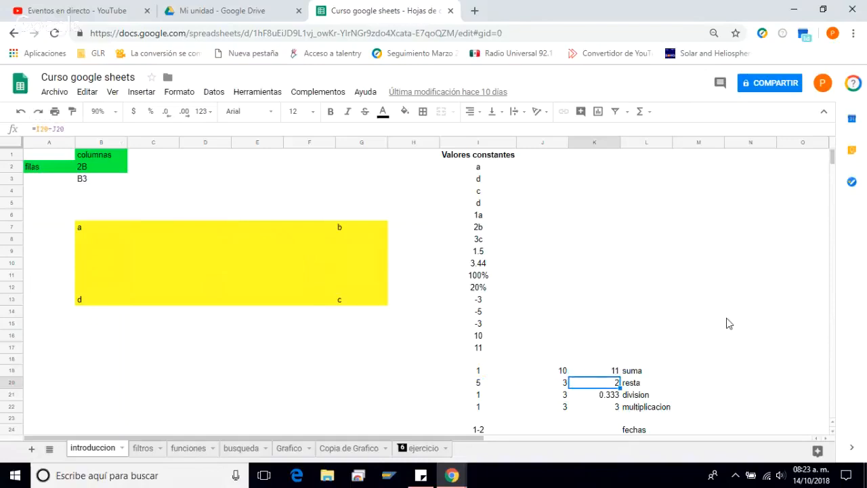
{"action": "key", "text": "Return"}
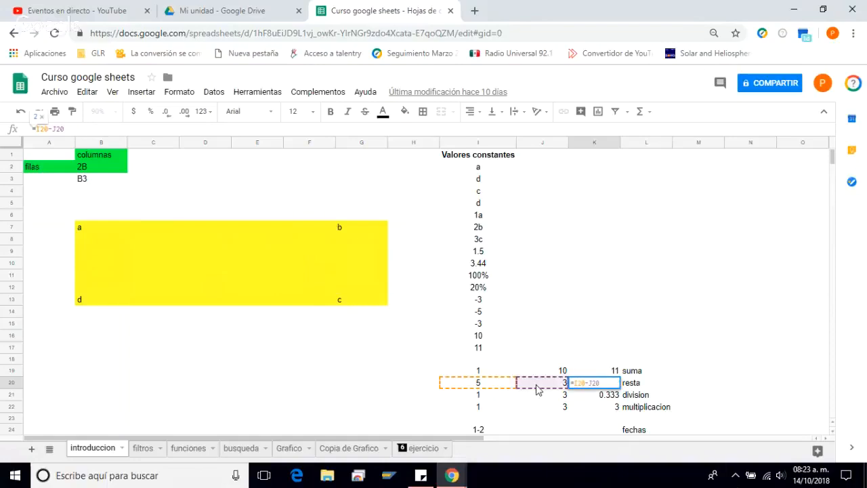
{"action": "key", "text": "Return"}
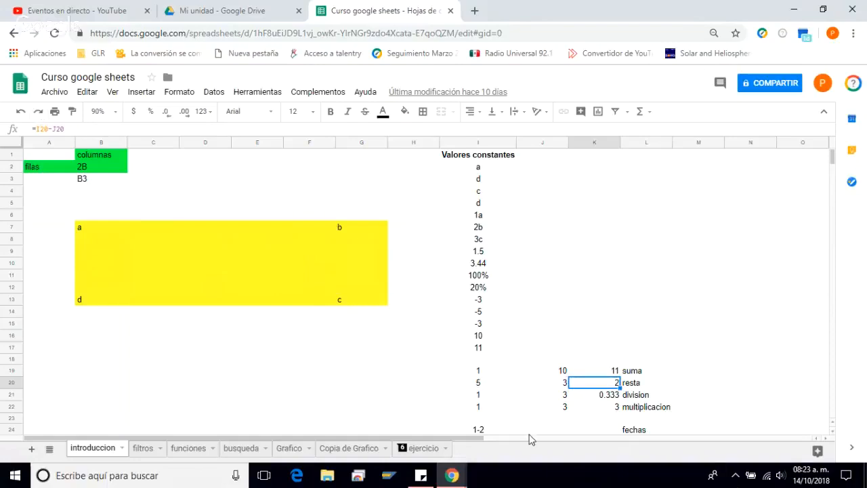
Inspect the division formula in K21 and the multiplicacion formula in K22 without editing them.
{"action": "left_click", "coordinate": [523, 399]}
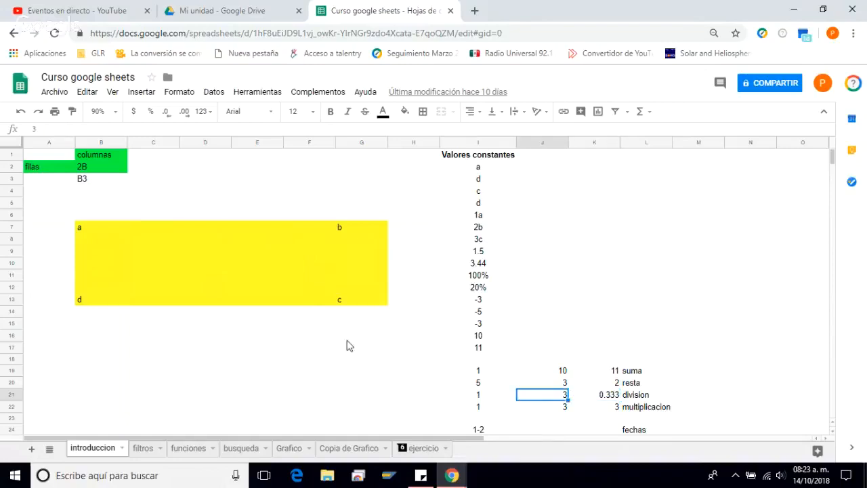
{"action": "left_click", "coordinate": [607, 397]}
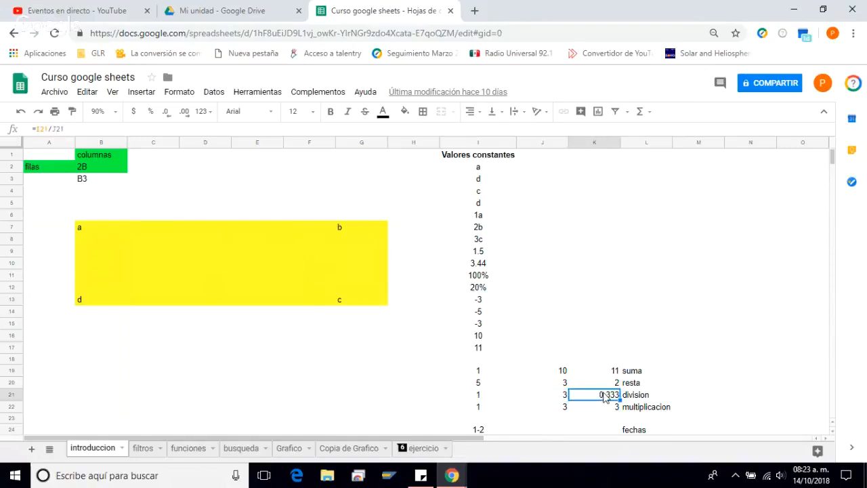
{"action": "left_click", "coordinate": [78, 129]}
{"action": "key", "text": "Escape"}
{"action": "left_click", "coordinate": [610, 410]}
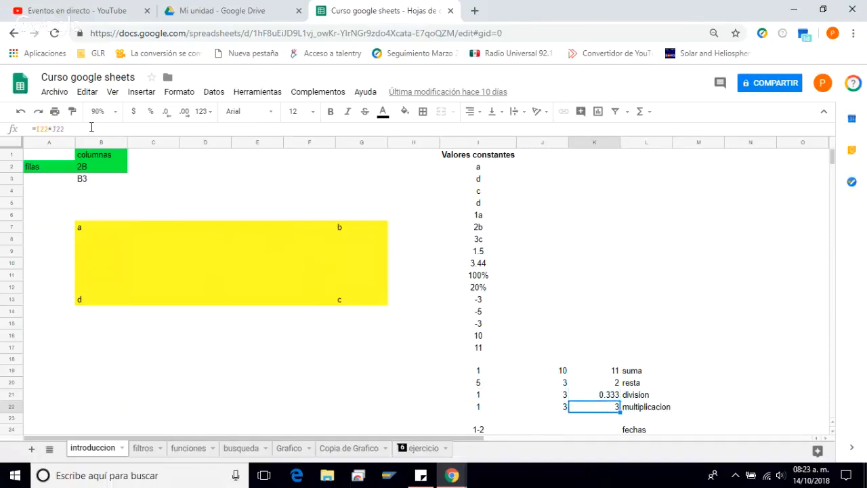
{"action": "key", "text": "F2"}
{"action": "left_click", "coordinate": [638, 329]}
Examine the fechas examples in I24 and I25 and how each date is stored.
{"action": "scroll", "coordinate": [637, 336], "scroll_direction": "down", "scroll_amount": 3}
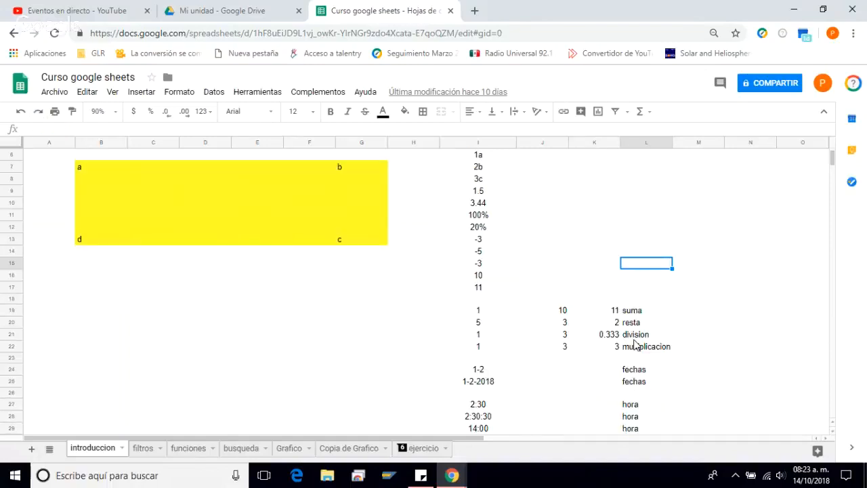
{"action": "left_click", "coordinate": [631, 311]}
{"action": "left_click", "coordinate": [474, 311]}
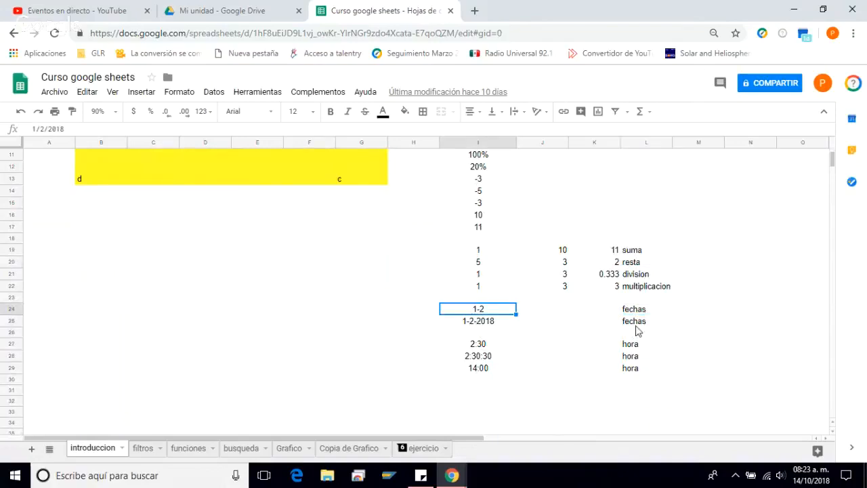
{"action": "left_click", "coordinate": [487, 323]}
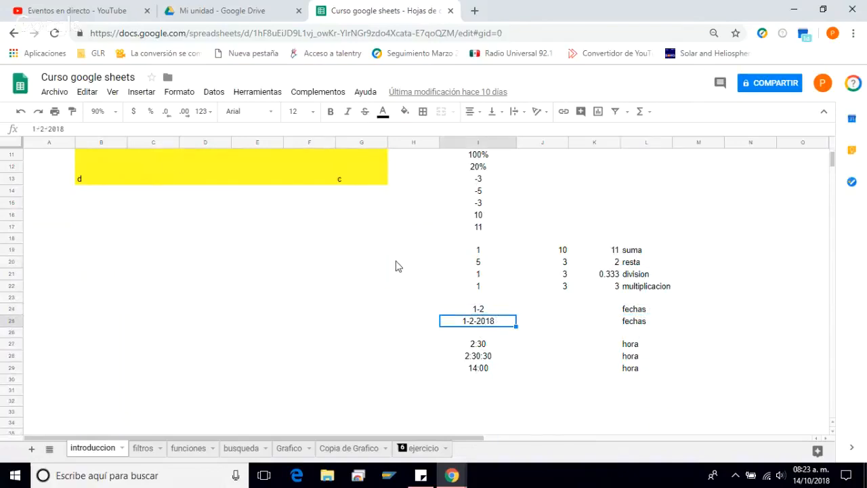
Examine the hora examples in I27, I28 and I29 and how each time is stored.
{"action": "left_click", "coordinate": [495, 348]}
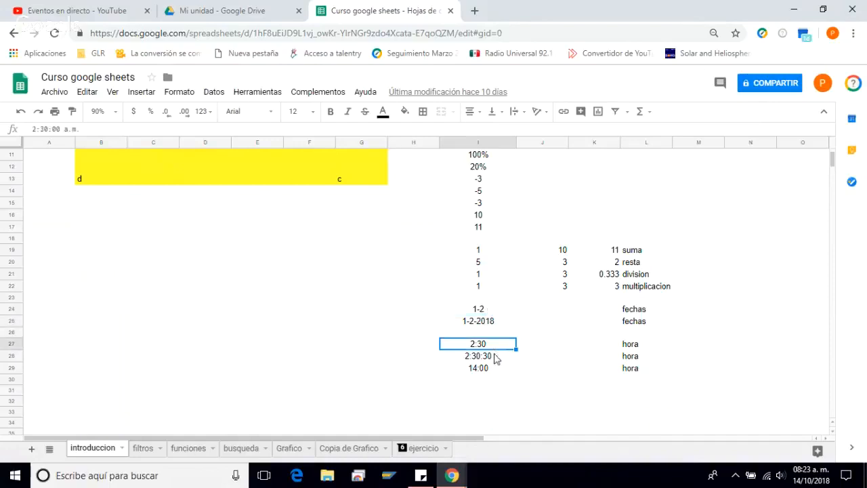
{"action": "left_click", "coordinate": [495, 358]}
{"action": "left_click", "coordinate": [490, 368]}
{"action": "left_click", "coordinate": [489, 347]}
{"action": "left_click", "coordinate": [492, 359]}
{"action": "left_click", "coordinate": [496, 368]}
{"action": "left_click", "coordinate": [363, 300]}
{"action": "scroll", "coordinate": [361, 302], "scroll_direction": "up", "scroll_amount": 1}
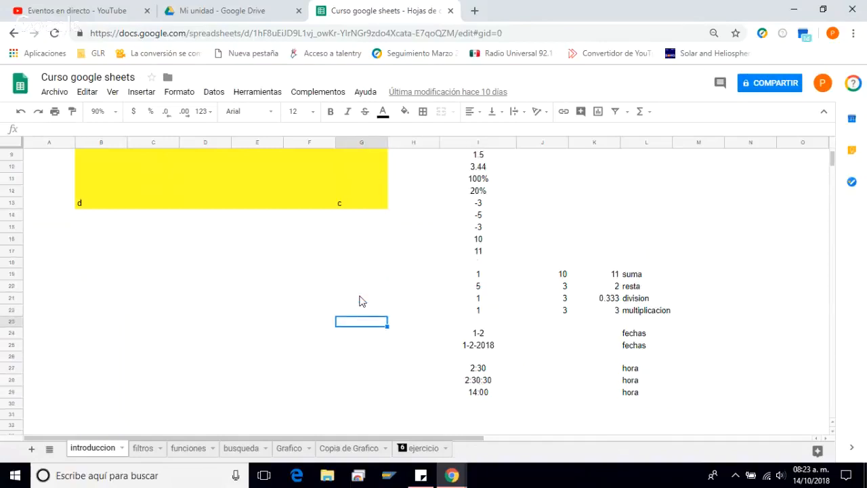
{"action": "scroll", "coordinate": [362, 302], "scroll_direction": "up", "scroll_amount": 3}
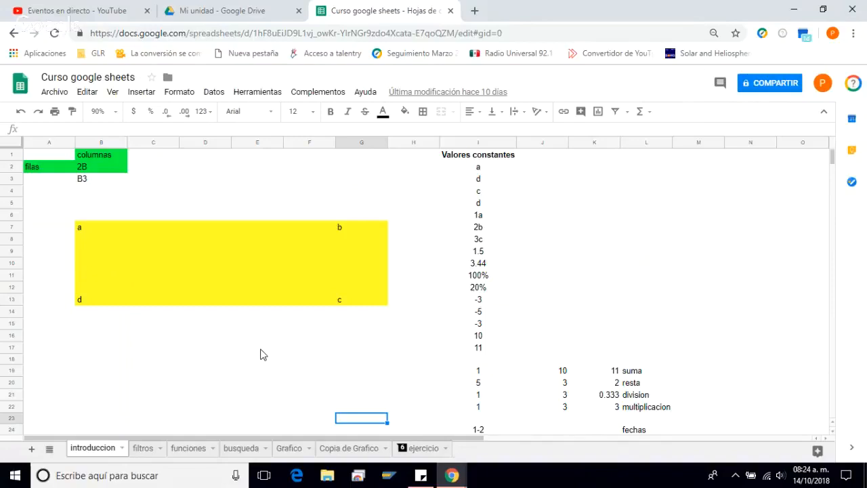
Go to the filtros sheet and view the filter options of the FAMILIA column without changing them.
{"action": "left_click", "coordinate": [149, 452]}
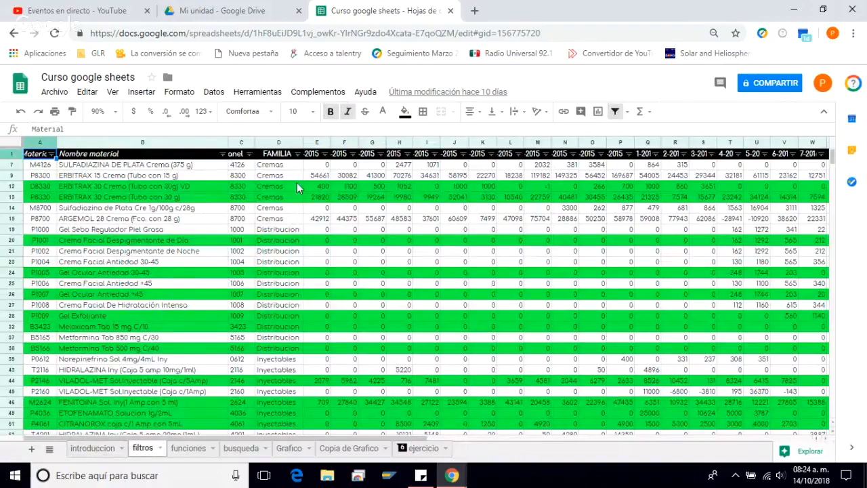
{"action": "left_click", "coordinate": [298, 154]}
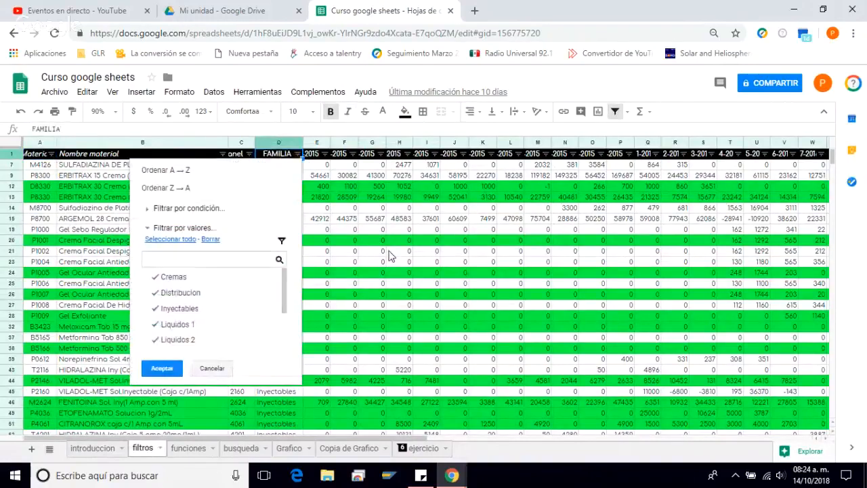
{"action": "left_click", "coordinate": [389, 252]}
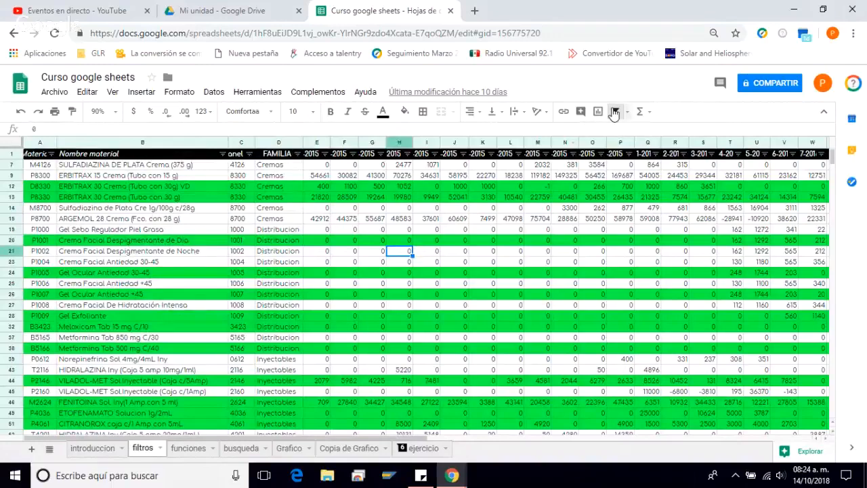
Remove the existing filter from the materials table and create a fresh one across its header row.
{"action": "left_click", "coordinate": [614, 113]}
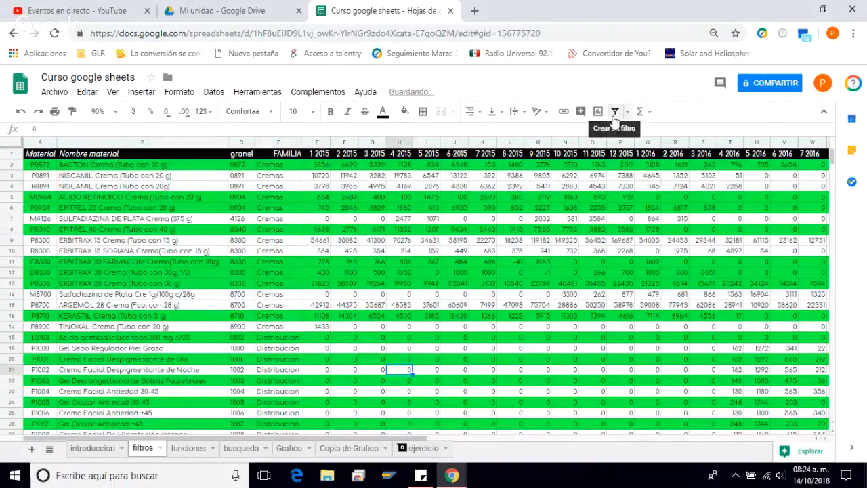
{"action": "left_click", "coordinate": [615, 112]}
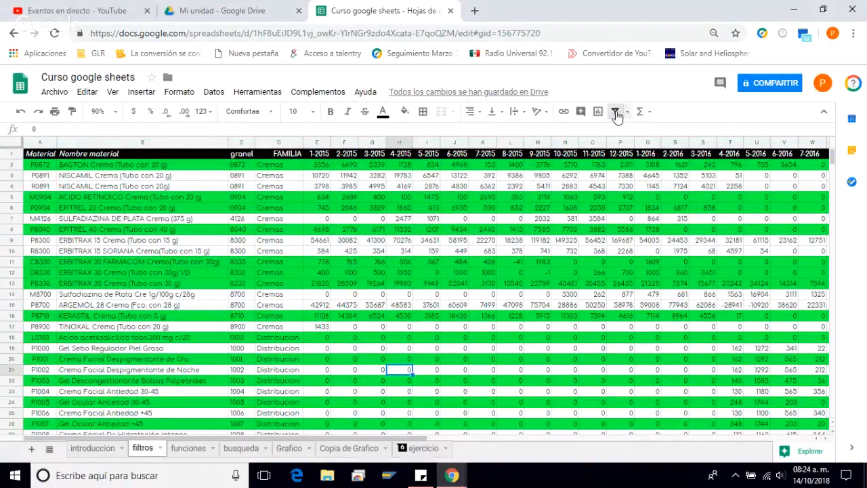
{"action": "left_click", "coordinate": [279, 229]}
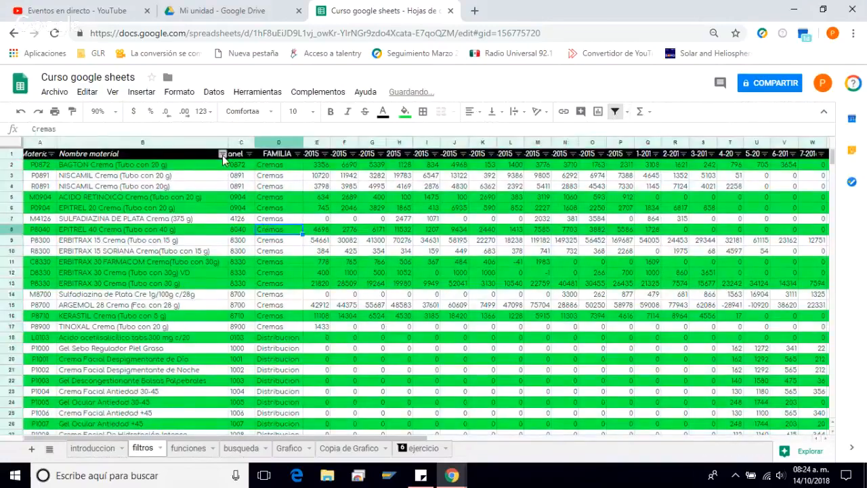
{"action": "left_click", "coordinate": [296, 287]}
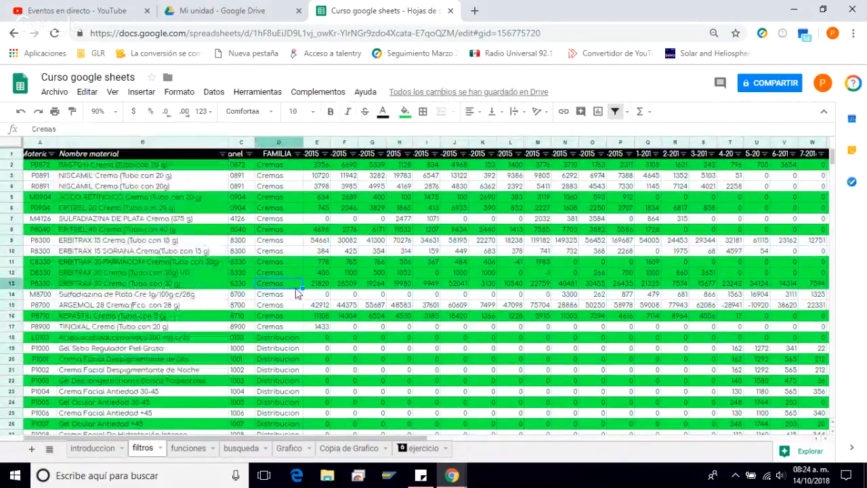
{"action": "scroll", "coordinate": [312, 231], "scroll_direction": "down", "scroll_amount": 1}
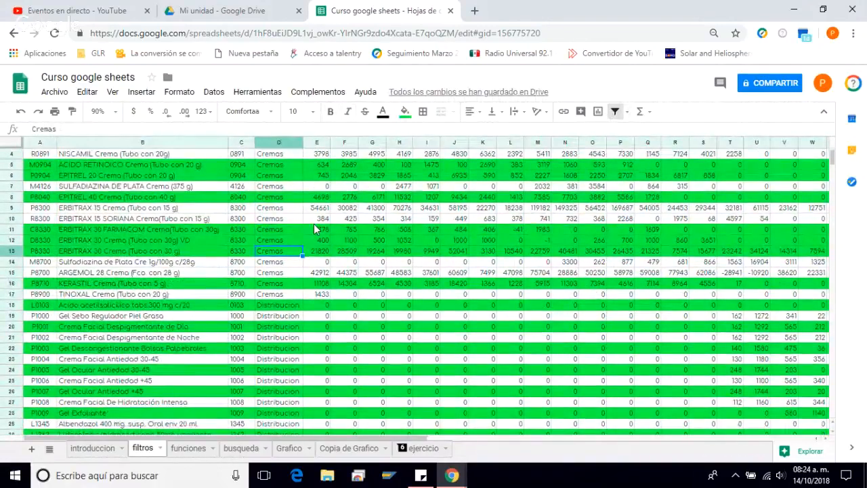
{"action": "scroll", "coordinate": [313, 229], "scroll_direction": "up", "scroll_amount": 1}
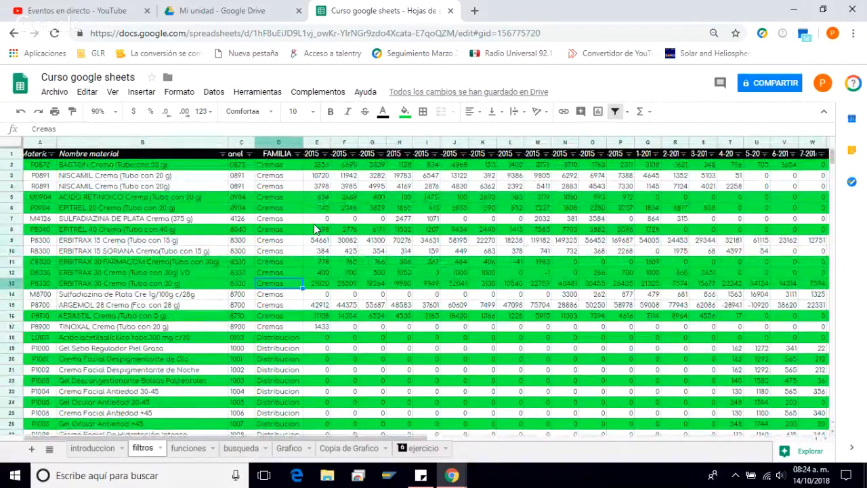
Examine where the materials table ends and the empty rows below it, returning to its first records.
{"action": "key", "text": "ctrl+Down"}
{"action": "key", "text": "Left"}
{"action": "key", "text": "Down"}
{"action": "key", "text": "Down"}
{"action": "key", "text": "Left"}
{"action": "key", "text": "Left"}
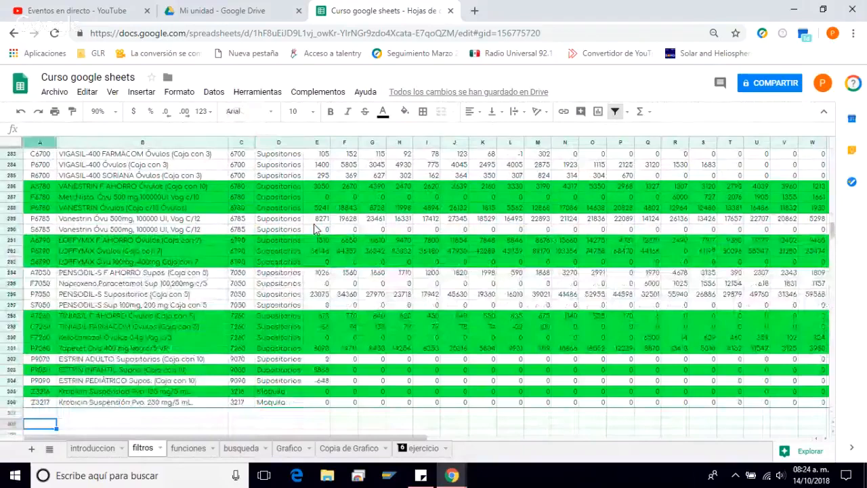
{"action": "key", "text": "Down"}
{"action": "key", "text": "Up"}
{"action": "key", "text": "Up"}
{"action": "key", "text": "Down"}
{"action": "key", "text": "Down"}
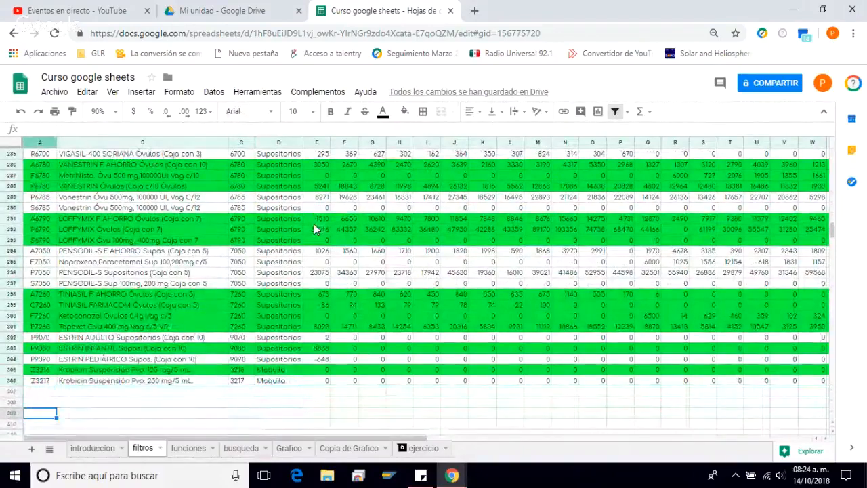
{"action": "key", "text": "Up"}
{"action": "key", "text": "Up"}
{"action": "key", "text": "Down"}
{"action": "key", "text": "Up"}
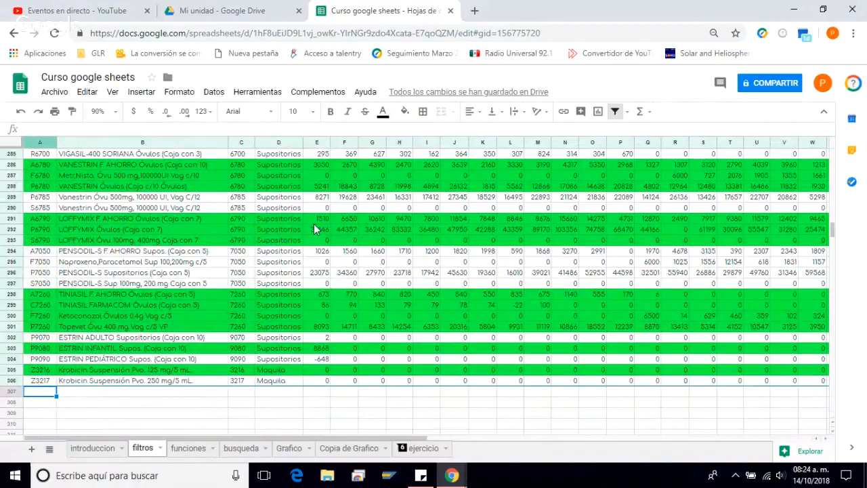
{"action": "key", "text": "Up"}
{"action": "key", "text": "Up"}
{"action": "key", "text": "Up"}
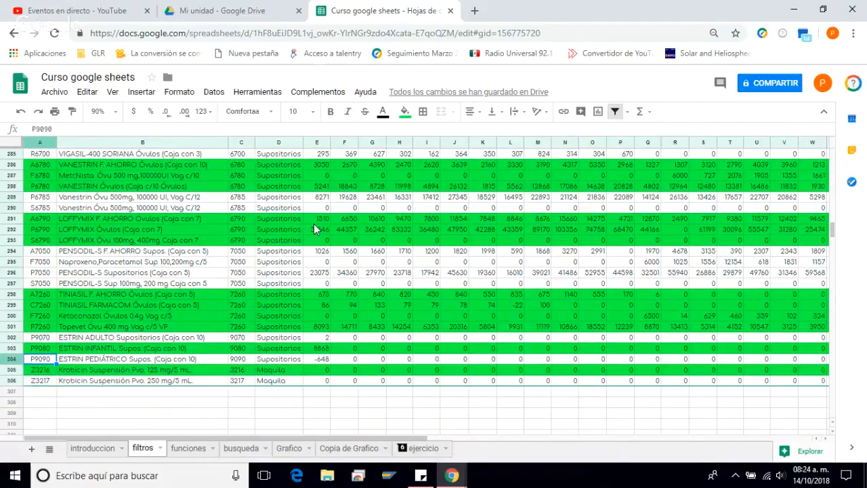
{"action": "key", "text": "ctrl+Up"}
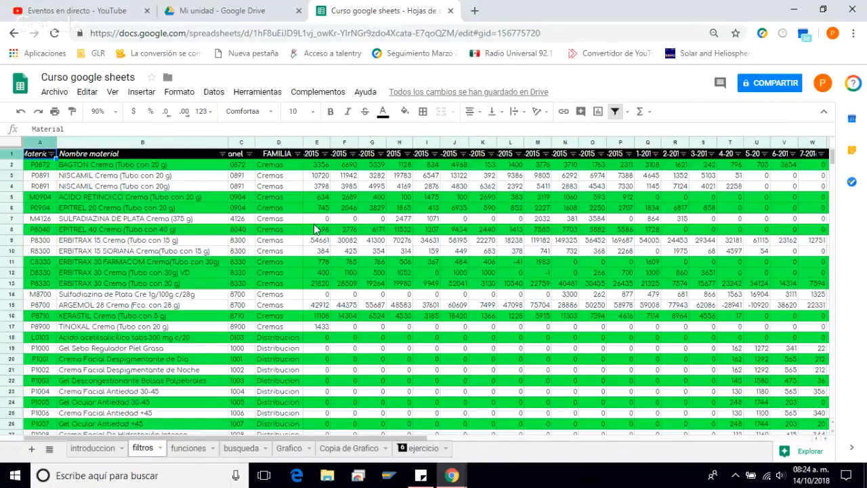
{"action": "key", "text": "Down"}
{"action": "key", "text": "Down"}
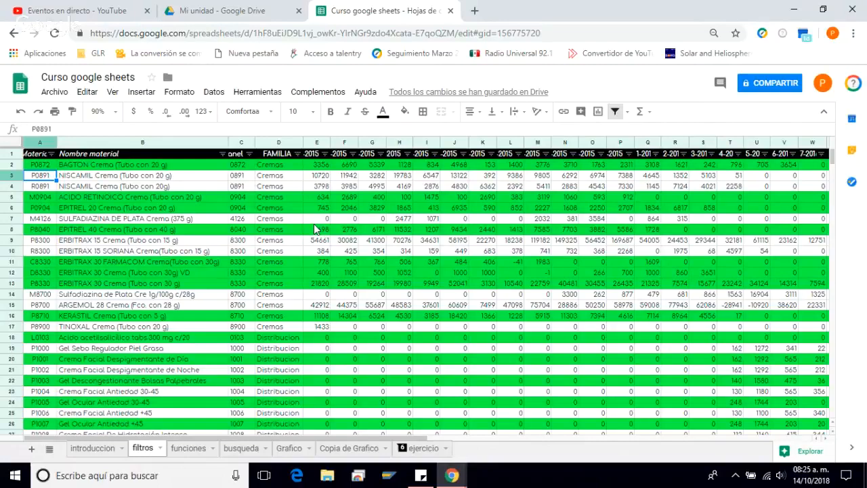
Select the whole filtros sheet, switch its filter off and create it again over the full data.
{"action": "left_click", "coordinate": [15, 144]}
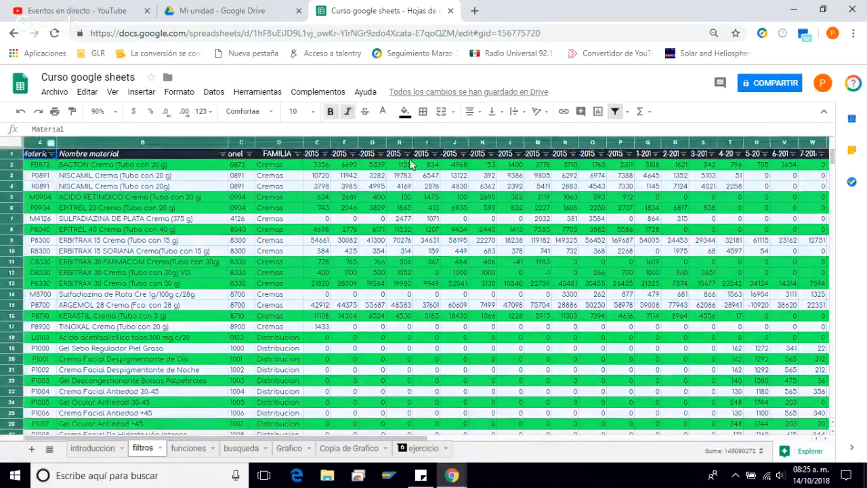
{"action": "left_click", "coordinate": [615, 111]}
{"action": "left_click", "coordinate": [615, 111]}
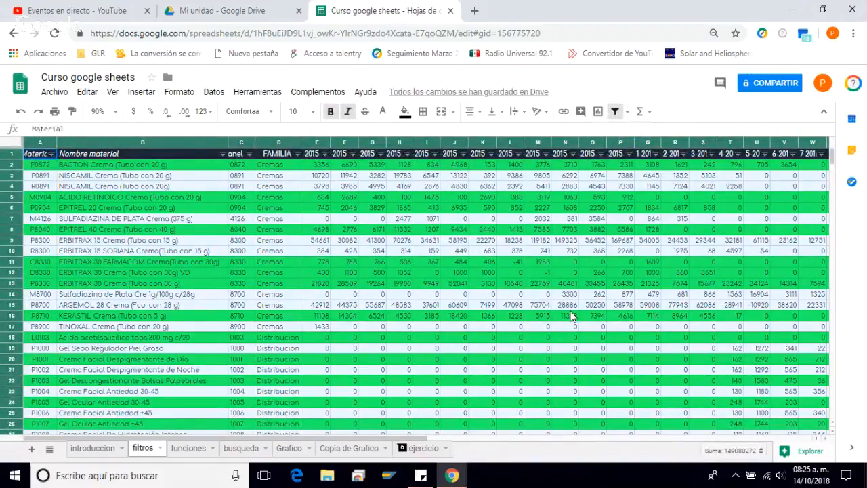
{"action": "left_click", "coordinate": [593, 219]}
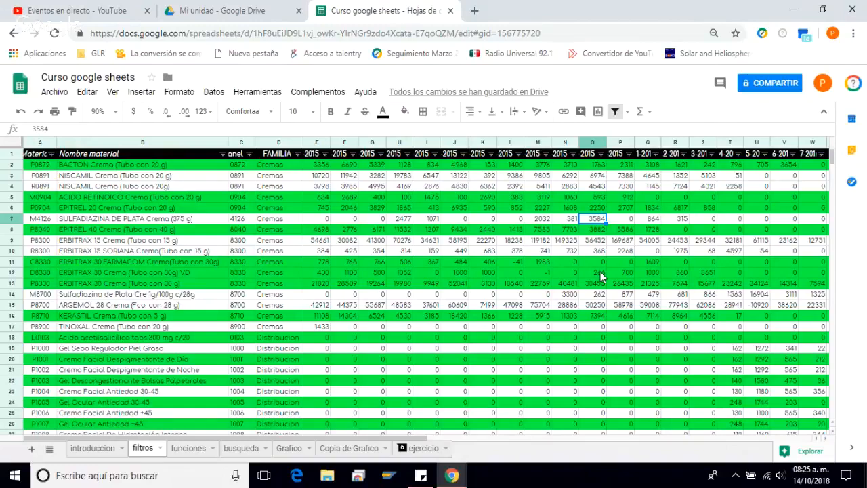
Create a new filter view for the materials table and rename it with the person's first name.
{"action": "left_click", "coordinate": [629, 113]}
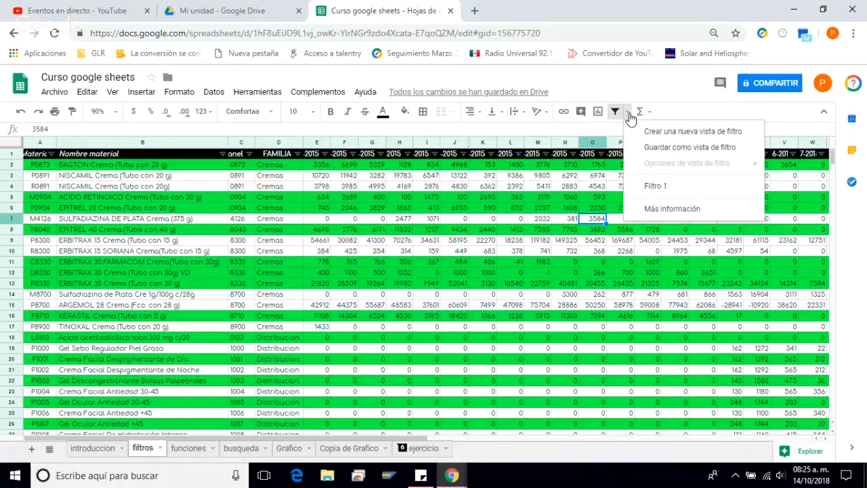
{"action": "left_click", "coordinate": [665, 134]}
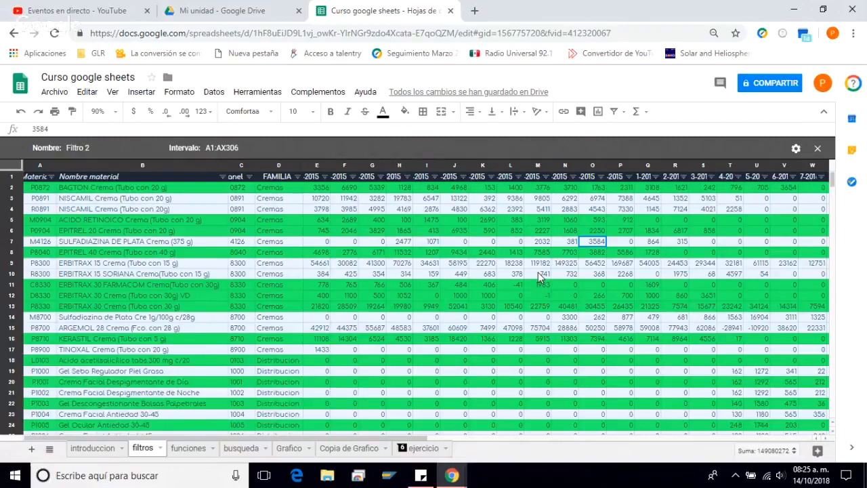
{"action": "left_click", "coordinate": [78, 147]}
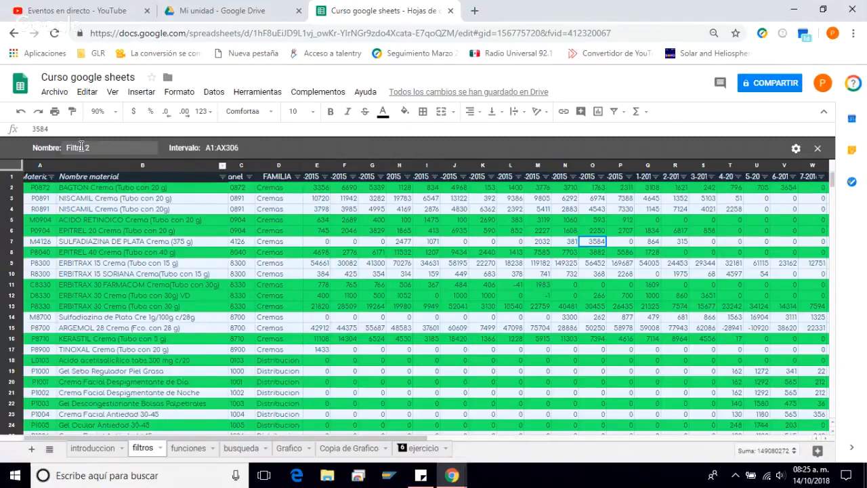
{"action": "key", "text": "BackSpace"}
{"action": "key", "text": "BackSpace"}
{"action": "key", "text": "BackSpace"}
{"action": "key", "text": "BackSpace"}
{"action": "key", "text": "BackSpace"}
{"action": "key", "text": "BackSpace"}
{"action": "key", "text": "BackSpace"}
{"action": "key", "text": "BackSpace"}
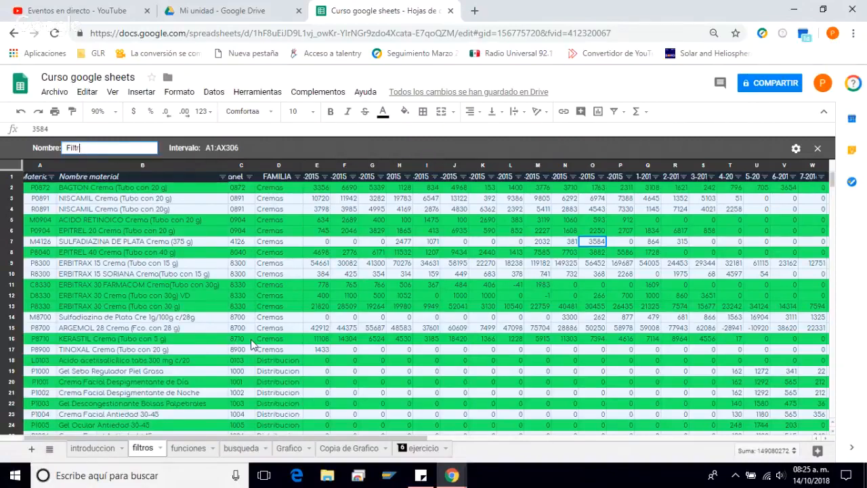
{"action": "type", "text": "paulo"}
{"action": "key", "text": "Return"}
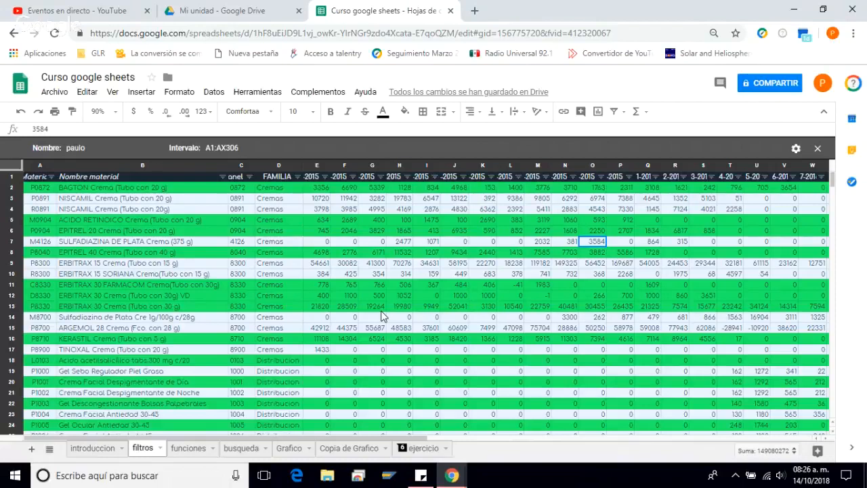
Review the list of saved filter views and close the active filter view.
{"action": "left_click", "coordinate": [287, 221]}
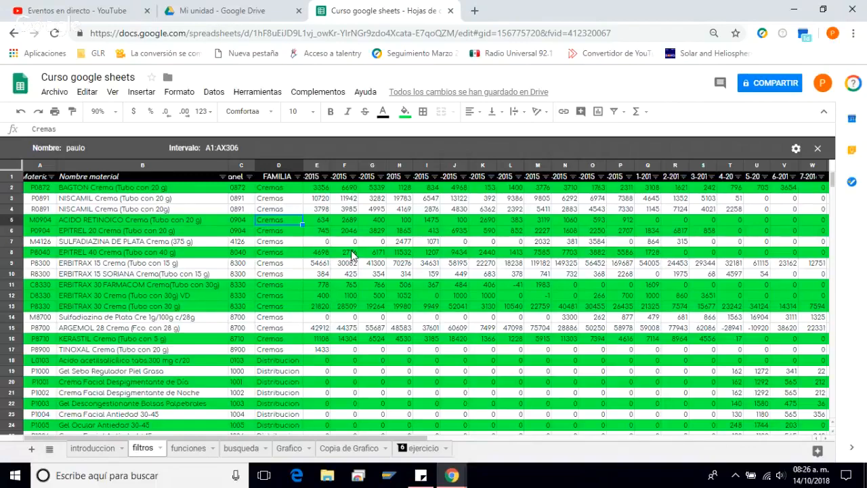
{"action": "left_click", "coordinate": [624, 113]}
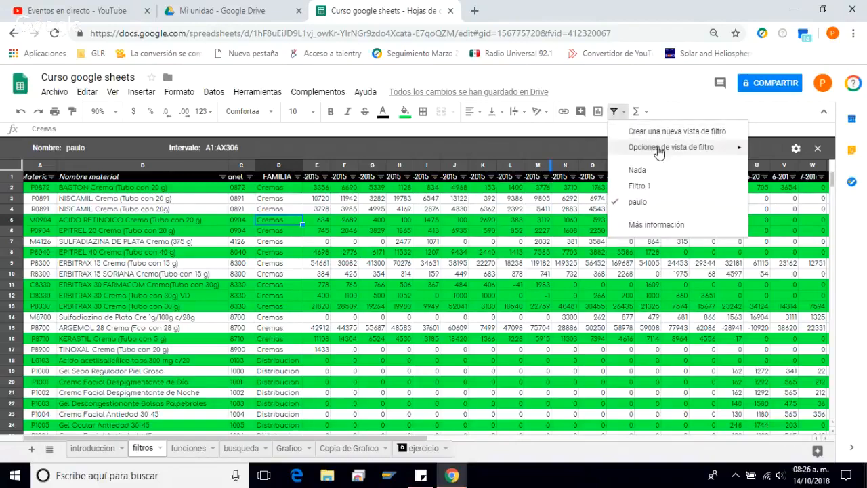
{"action": "left_click", "coordinate": [755, 287]}
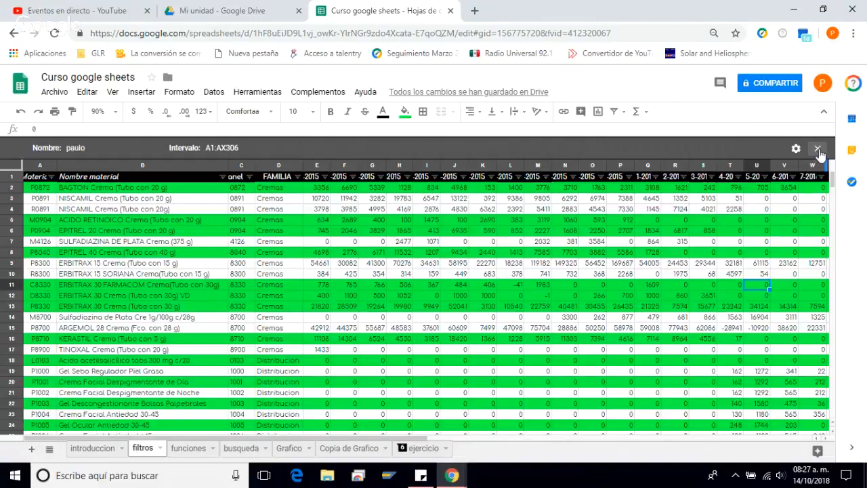
{"action": "left_click", "coordinate": [818, 150]}
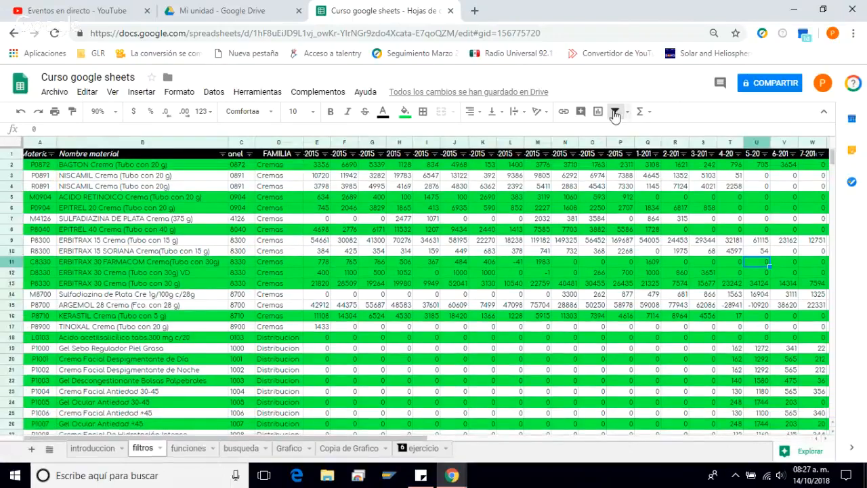
Go to the funciones sheet, select the merged cell defining a function, and set the zoom to 100%.
{"action": "left_click", "coordinate": [191, 448]}
{"action": "left_click", "coordinate": [474, 296]}
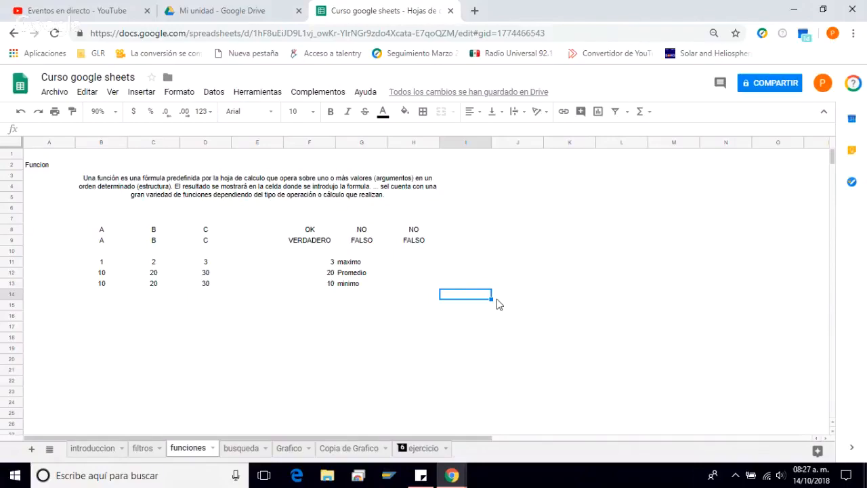
{"action": "left_click", "coordinate": [173, 192]}
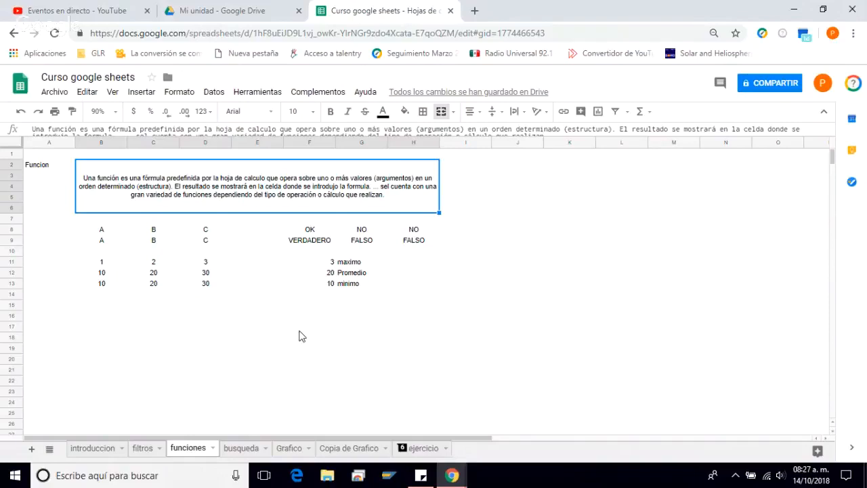
{"action": "left_click", "coordinate": [108, 112]}
{"action": "left_click", "coordinate": [104, 179]}
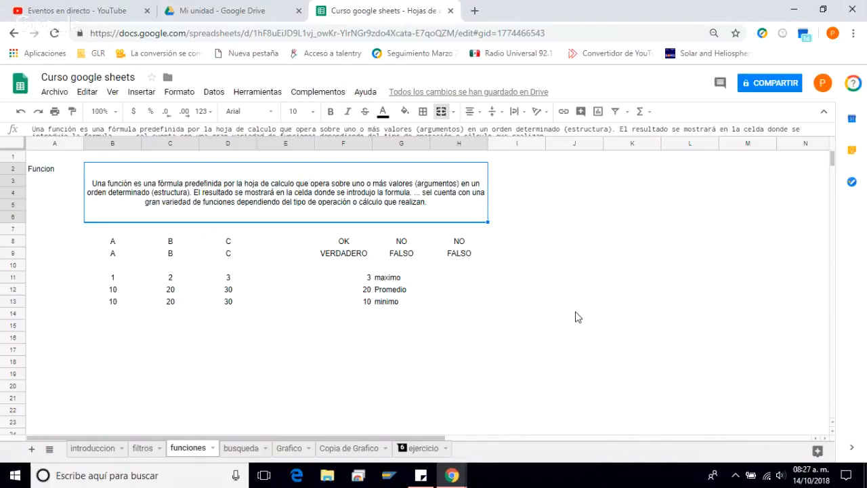
Inspect the SI formula in F8 of the funciones sheet without editing it.
{"action": "left_click", "coordinate": [534, 279]}
{"action": "key", "text": "Up"}
{"action": "key", "text": "Left"}
{"action": "key", "text": "Left"}
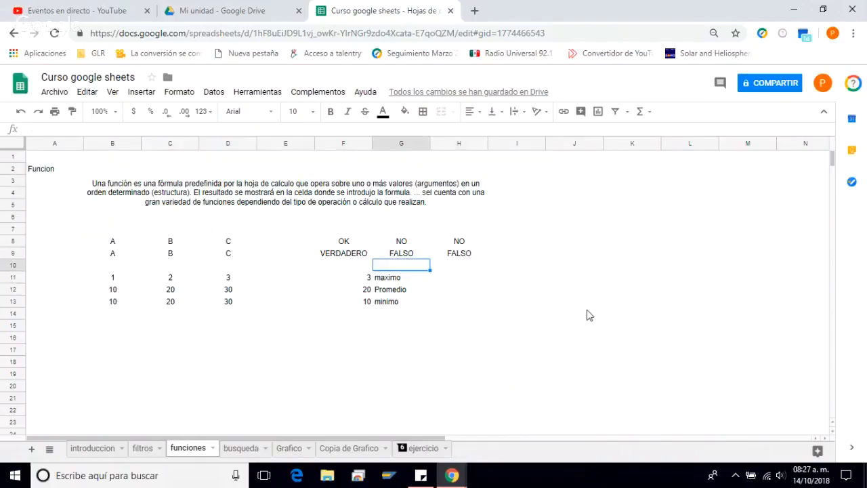
{"action": "key", "text": "Left"}
{"action": "key", "text": "Up"}
{"action": "key", "text": "Up"}
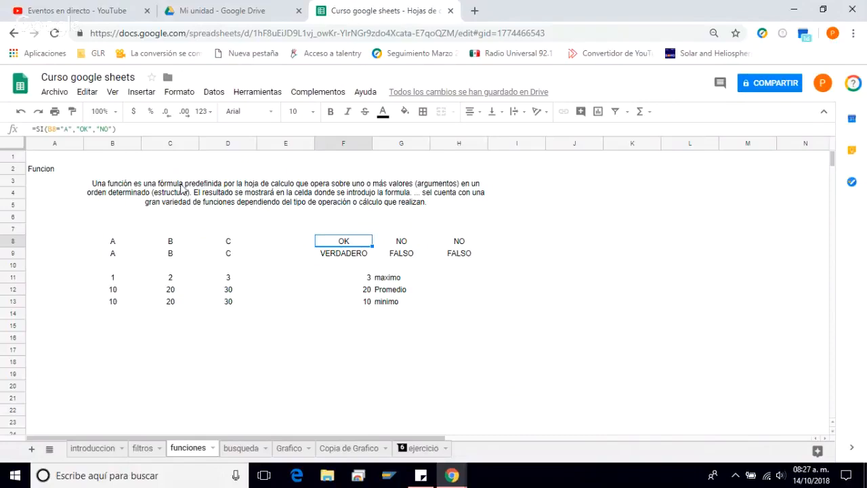
Set B8 to E to test the SI formula in F8, and undo the change.
{"action": "key", "text": "F2"}
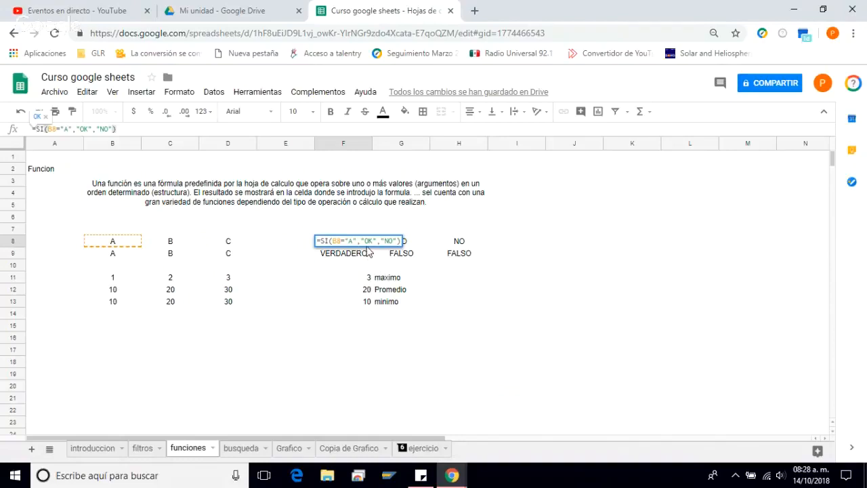
{"action": "key", "text": "Return"}
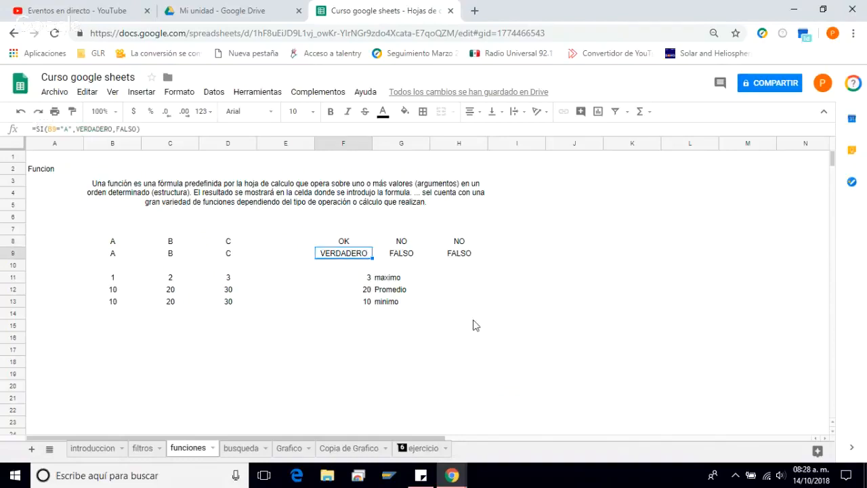
{"action": "key", "text": "Up"}
{"action": "key", "text": "Left"}
{"action": "key", "text": "Left"}
{"action": "key", "text": "Left"}
{"action": "key", "text": "Left"}
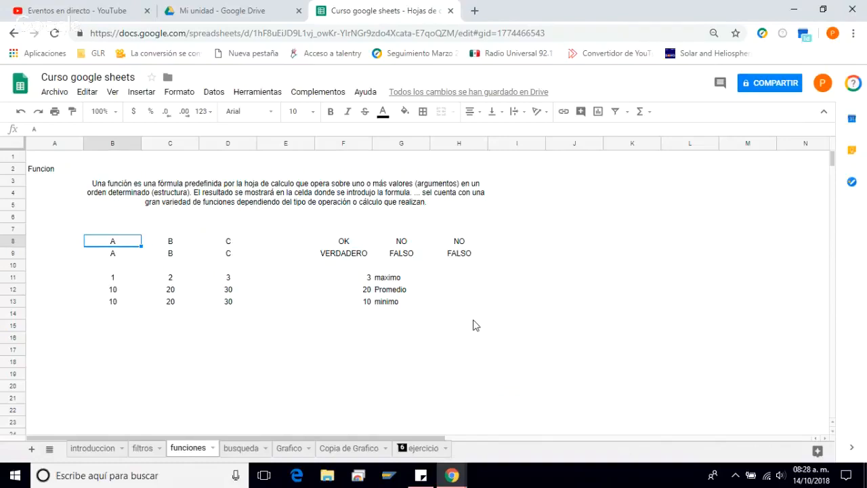
{"action": "key", "text": "Caps_Lock"}
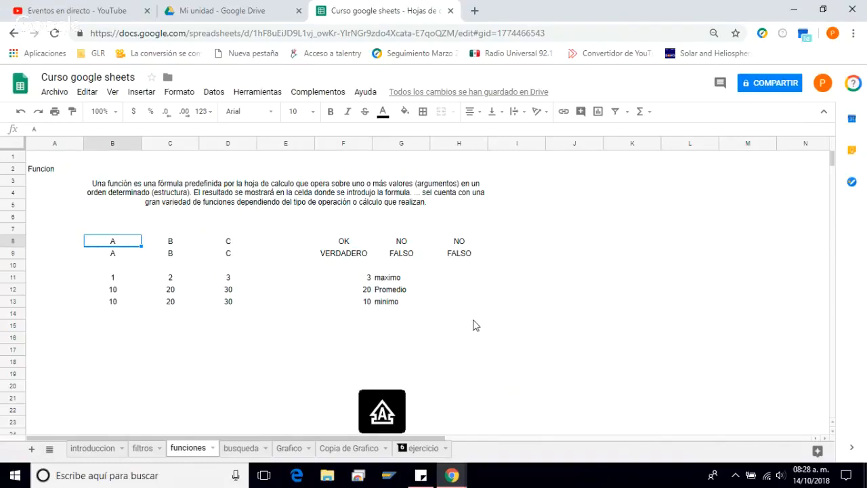
{"action": "type", "text": "E"}
{"action": "key", "text": "Return"}
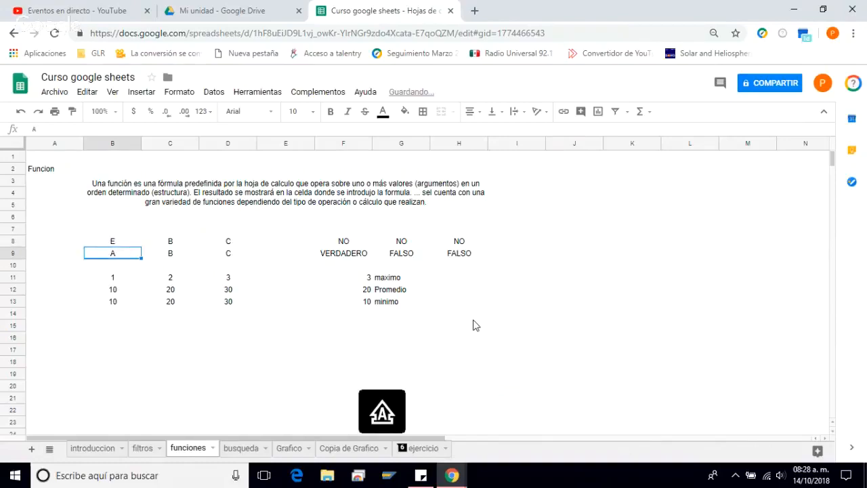
{"action": "key", "text": "Up"}
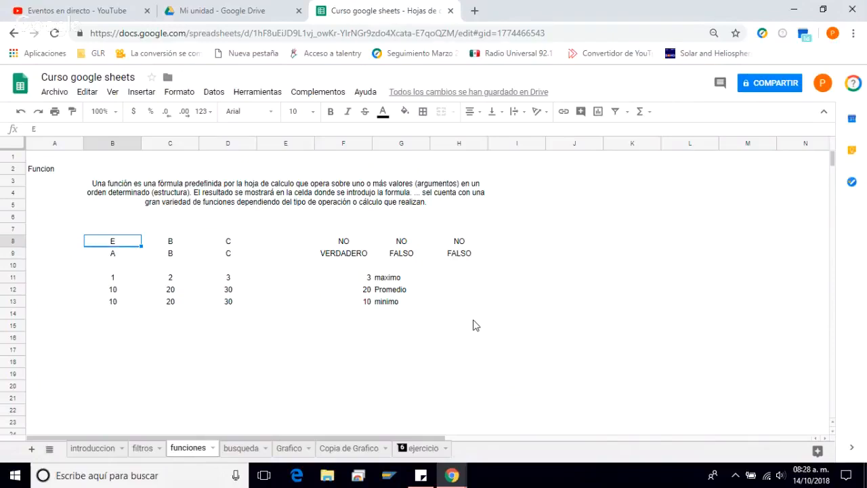
{"action": "key", "text": "ctrl+z"}
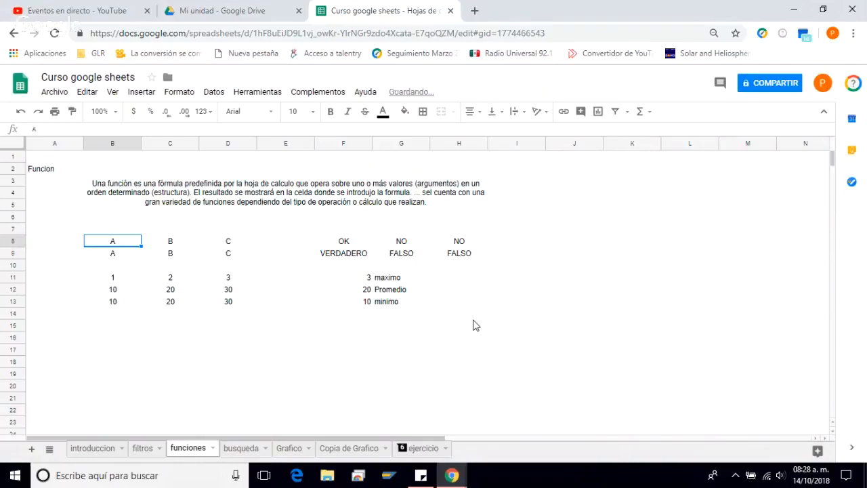
Inspect the SI formulas in G8, H8 and F9 without editing them.
{"action": "left_click", "coordinate": [402, 242]}
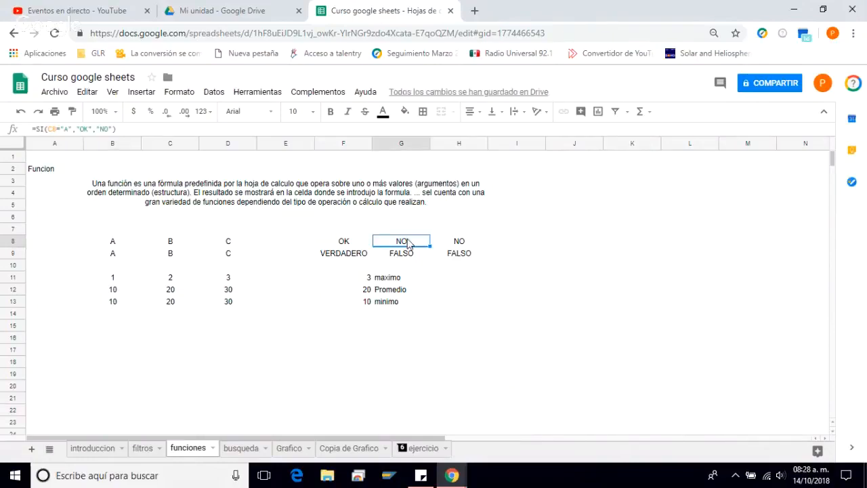
{"action": "left_click", "coordinate": [142, 129]}
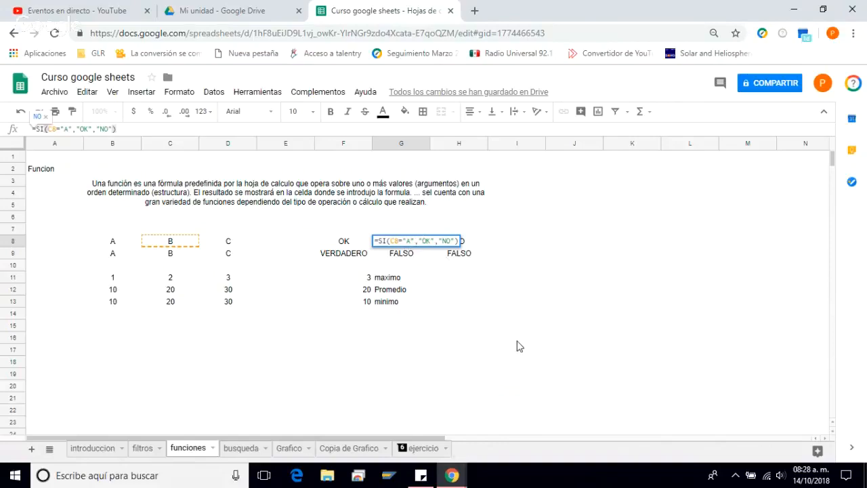
{"action": "key", "text": "Escape"}
{"action": "key", "text": "Right"}
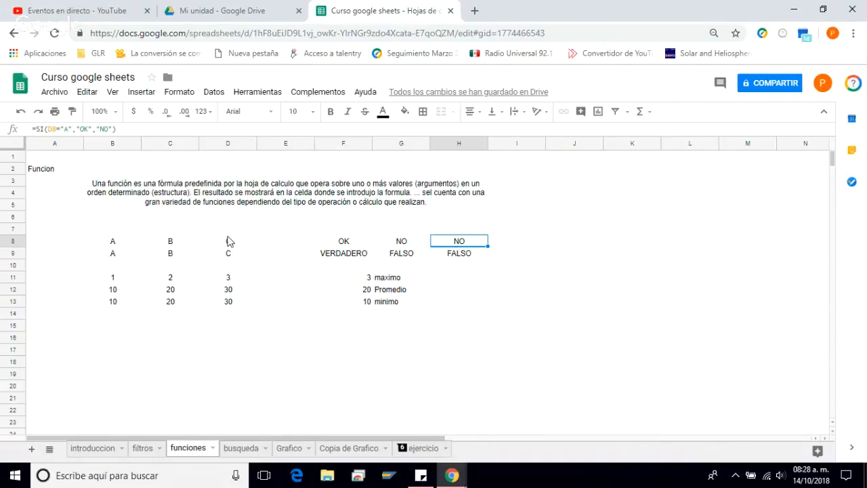
{"action": "key", "text": "Left"}
{"action": "key", "text": "Left"}
{"action": "key", "text": "Down"}
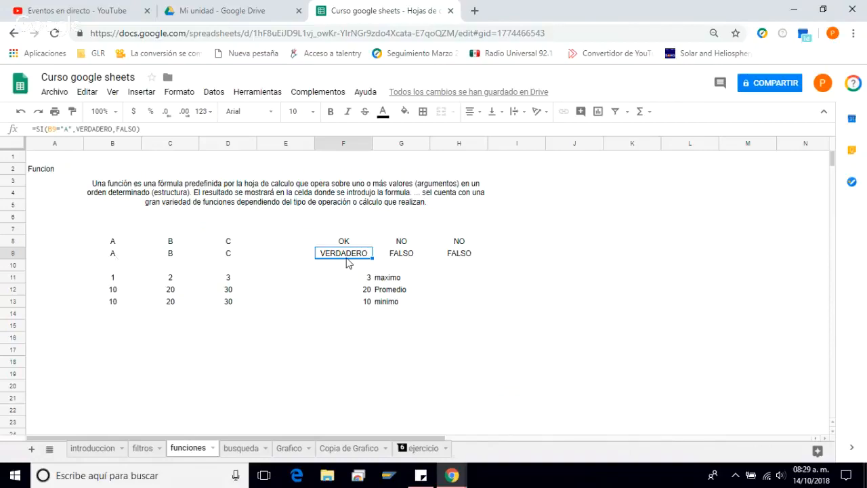
Set B9 to C to test the SI formula in F9, and set it back to A.
{"action": "left_click", "coordinate": [117, 256]}
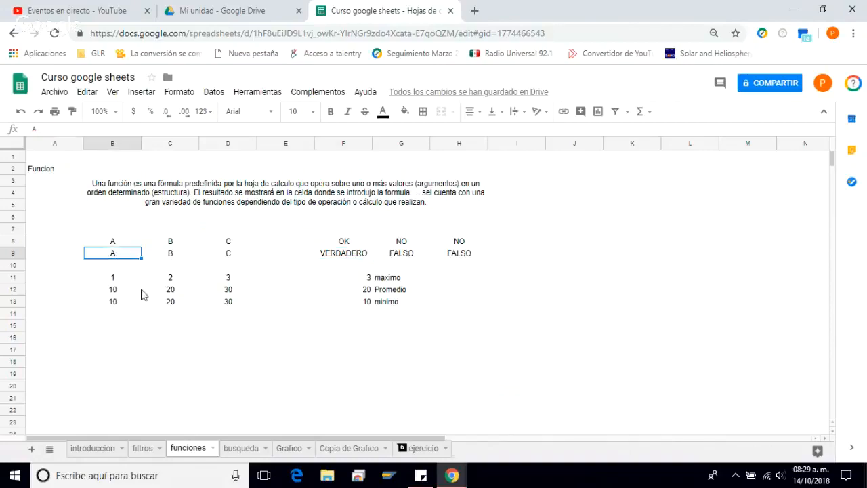
{"action": "type", "text": "C"}
{"action": "key", "text": "Return"}
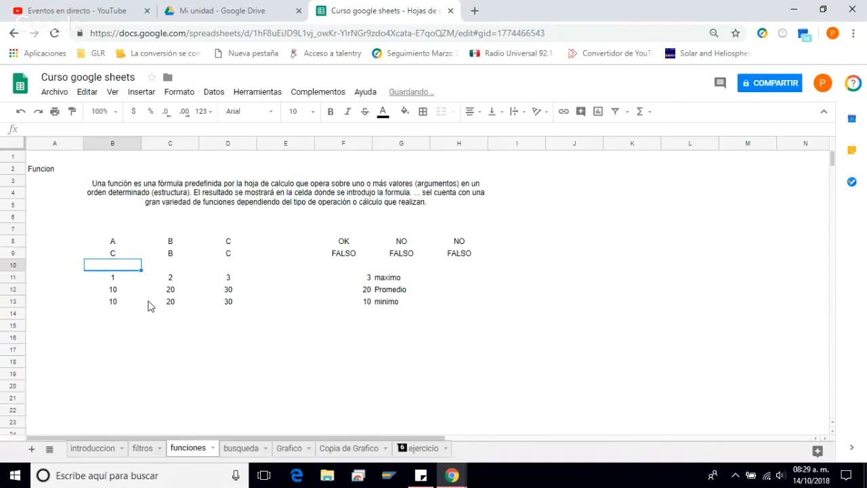
{"action": "key", "text": "Up"}
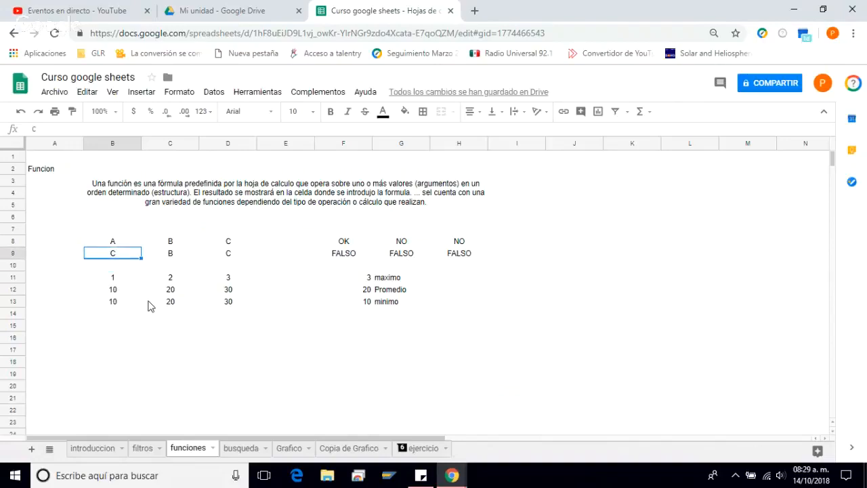
{"action": "type", "text": "A"}
{"action": "key", "text": "Return"}
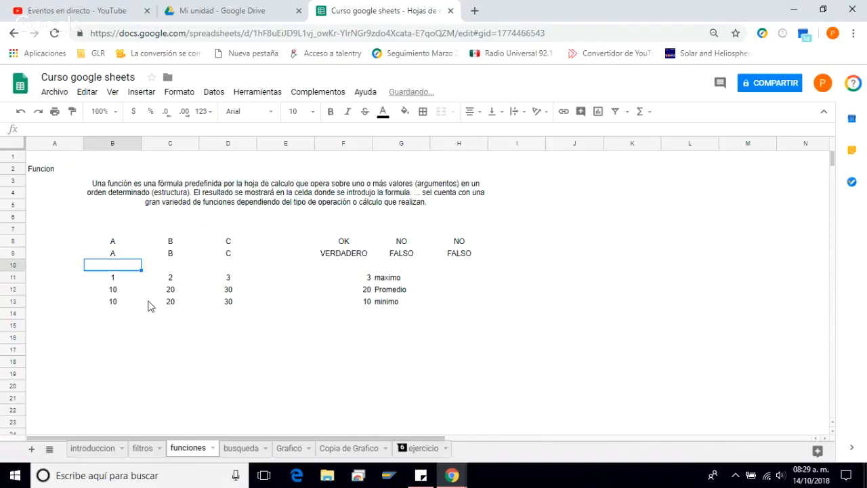
Review the MAX, PROMEDIO and min formulas in cells F11, F12 and F13.
{"action": "left_click", "coordinate": [383, 280]}
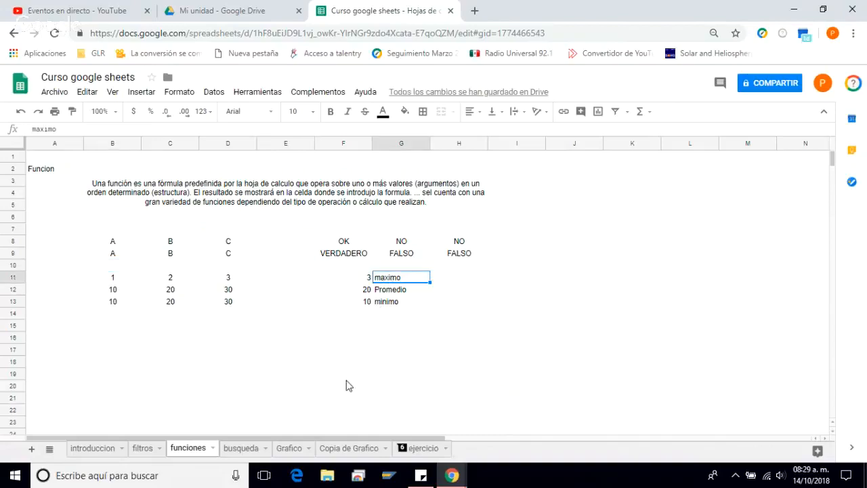
{"action": "key", "text": "Left"}
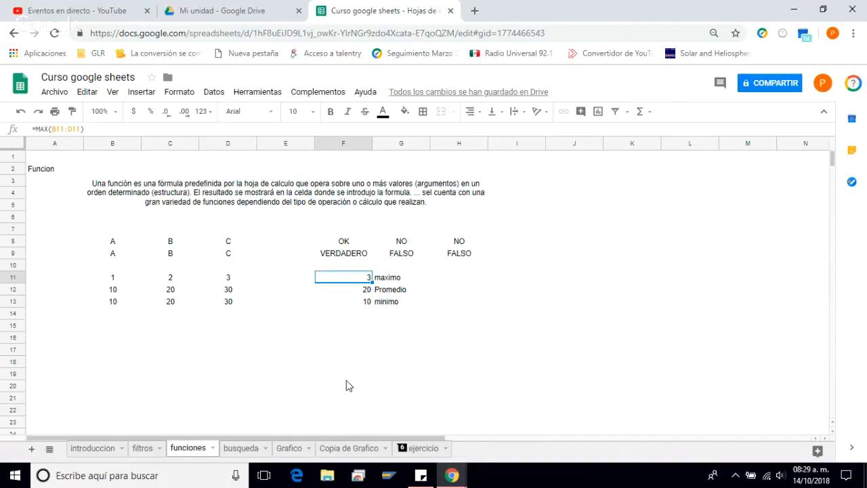
{"action": "key", "text": "Down"}
{"action": "key", "text": "Down"}
{"action": "key", "text": "Up"}
{"action": "key", "text": "Up"}
{"action": "key", "text": "Down"}
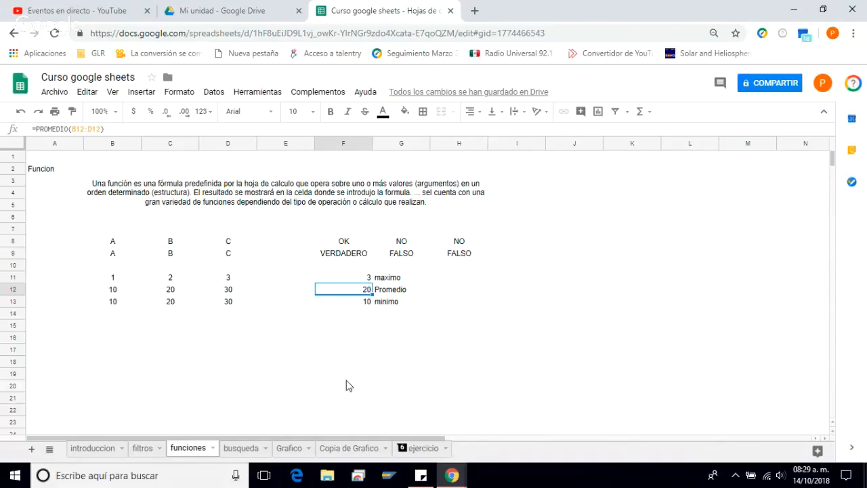
{"action": "left_click", "coordinate": [356, 302]}
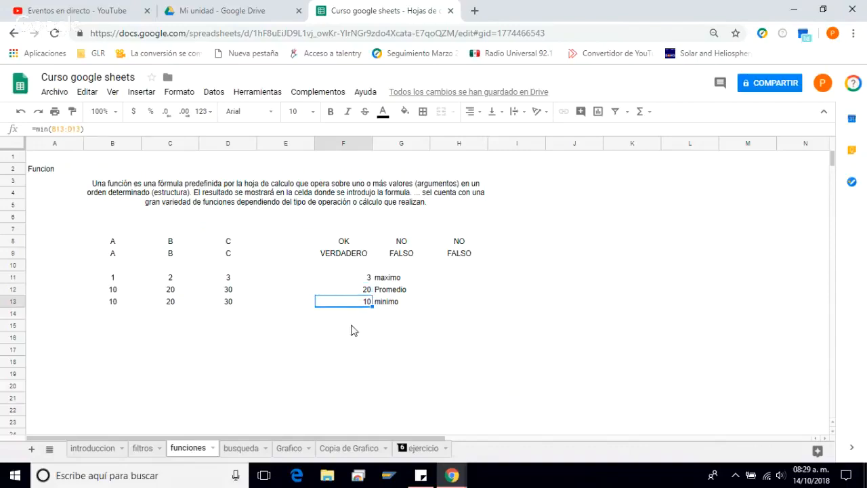
Trace the MAX formula's source range B11:D11, and recheck the average and minimum formulas in F12 and F13.
{"action": "left_click", "coordinate": [344, 277]}
{"action": "left_click", "coordinate": [116, 131]}
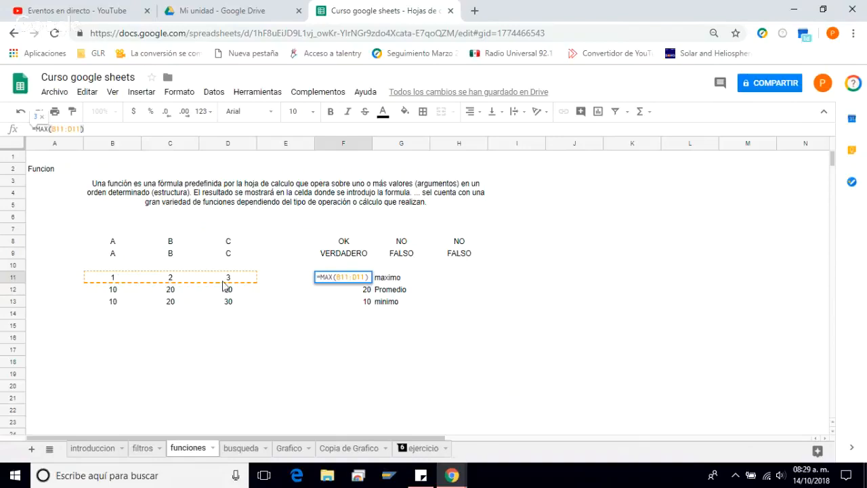
{"action": "left_click", "coordinate": [365, 290]}
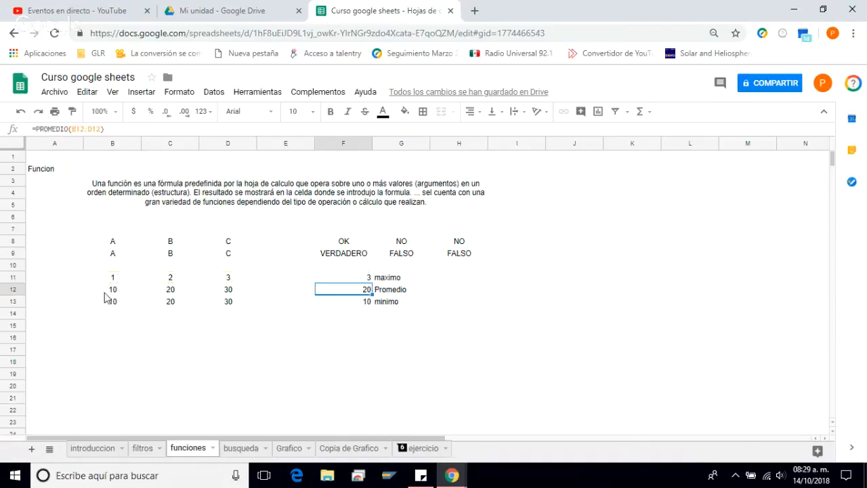
{"action": "left_click", "coordinate": [366, 302]}
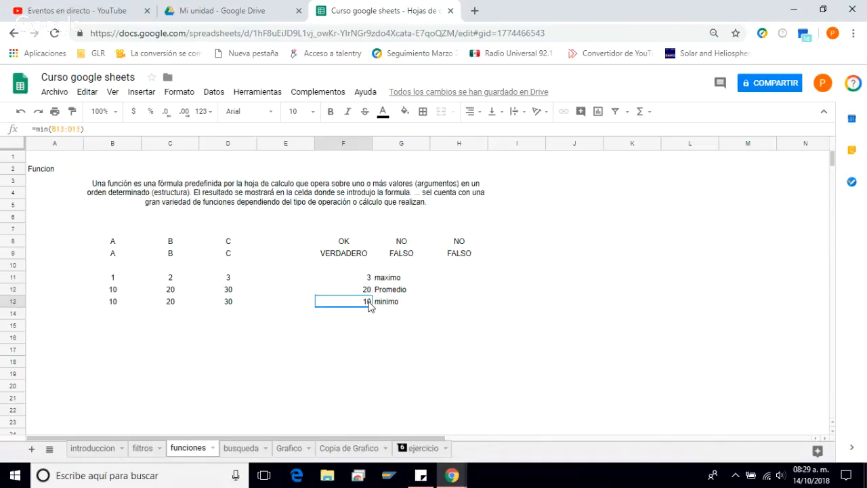
{"action": "left_click", "coordinate": [113, 308]}
{"action": "left_click", "coordinate": [369, 305]}
Browse the available functions by category, including Todas, Analizador and Búsqueda, and close the list without inserting one.
{"action": "left_click", "coordinate": [649, 114]}
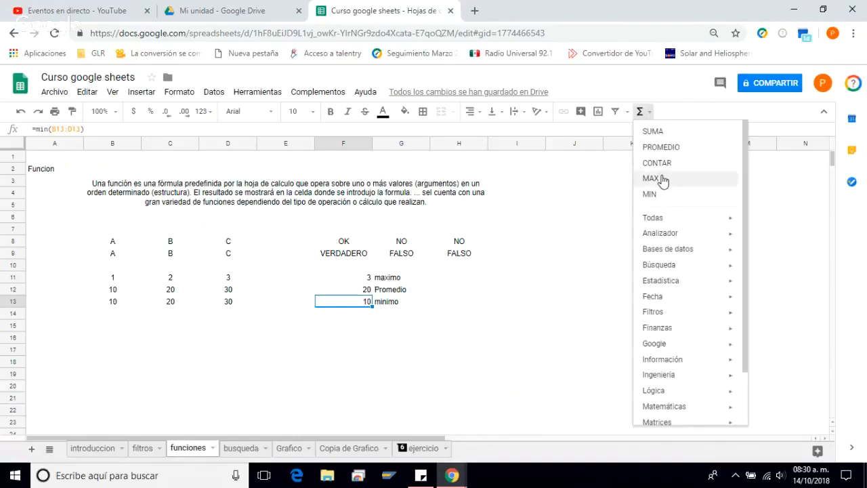
{"action": "mouse_move", "coordinate": [679, 221]}
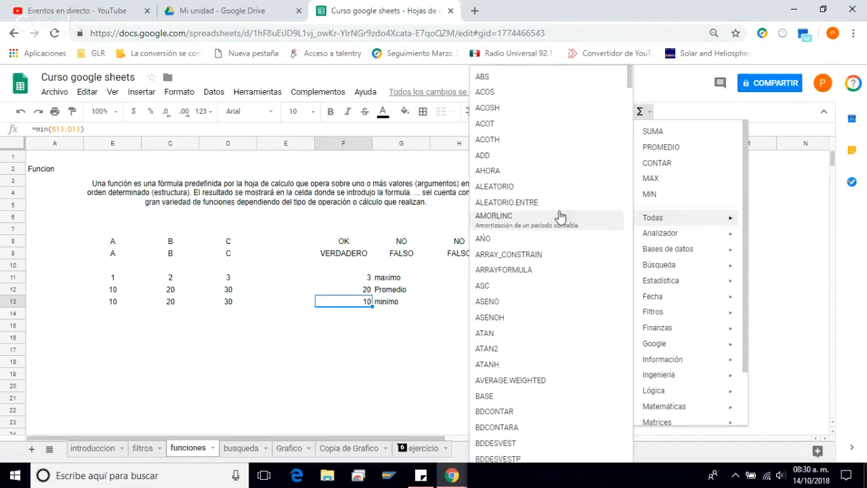
{"action": "mouse_move", "coordinate": [698, 237]}
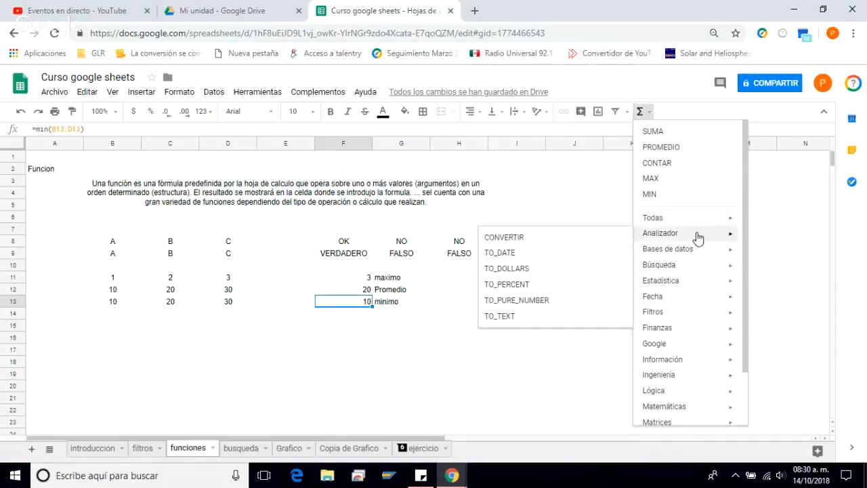
{"action": "mouse_move", "coordinate": [728, 252]}
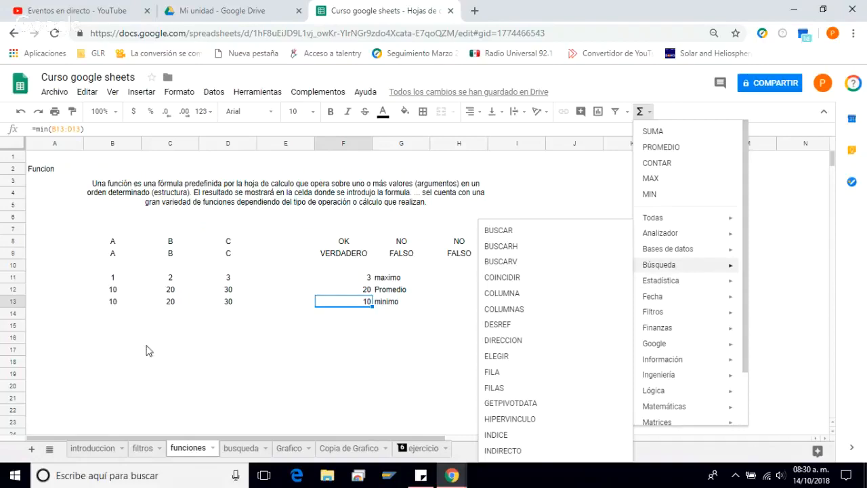
{"action": "left_click", "coordinate": [212, 352]}
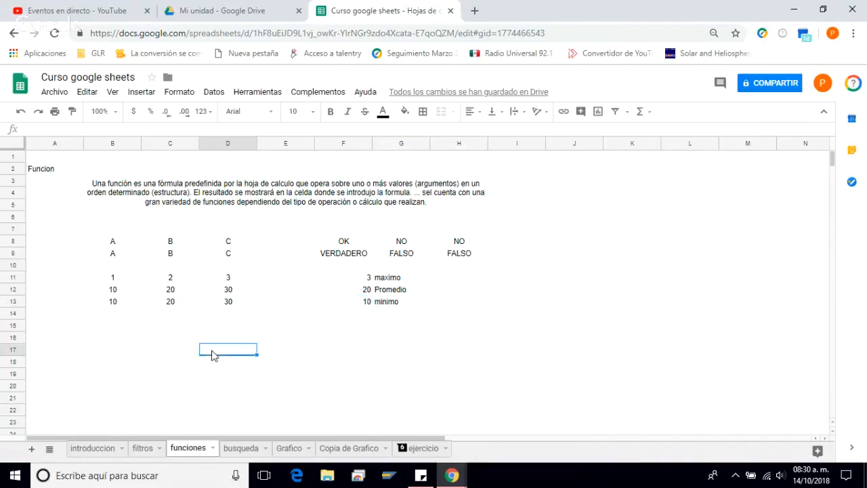
Go to the busqueda sheet and inspect the BUSCARV formula in C3 without editing it.
{"action": "left_click", "coordinate": [242, 449]}
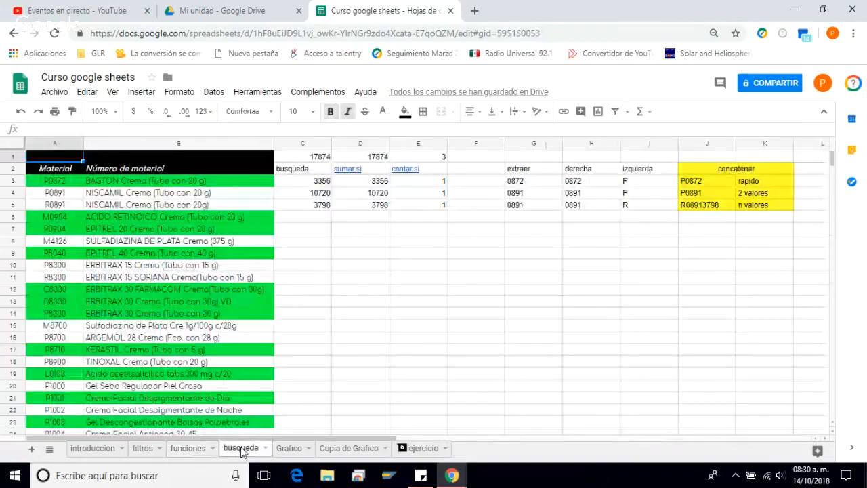
{"action": "key", "text": "Up"}
{"action": "key", "text": "Up"}
{"action": "key", "text": "Up"}
{"action": "key", "text": "Up"}
{"action": "key", "text": "Up"}
{"action": "key", "text": "Up"}
{"action": "key", "text": "Up"}
{"action": "key", "text": "Up"}
{"action": "key", "text": "Up"}
{"action": "key", "text": "Up"}
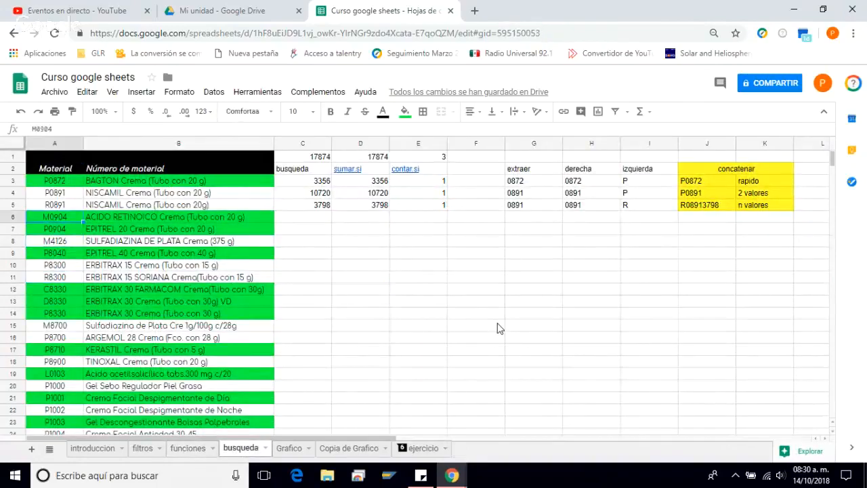
{"action": "key", "text": "Right"}
{"action": "key", "text": "Right"}
{"action": "key", "text": "Down"}
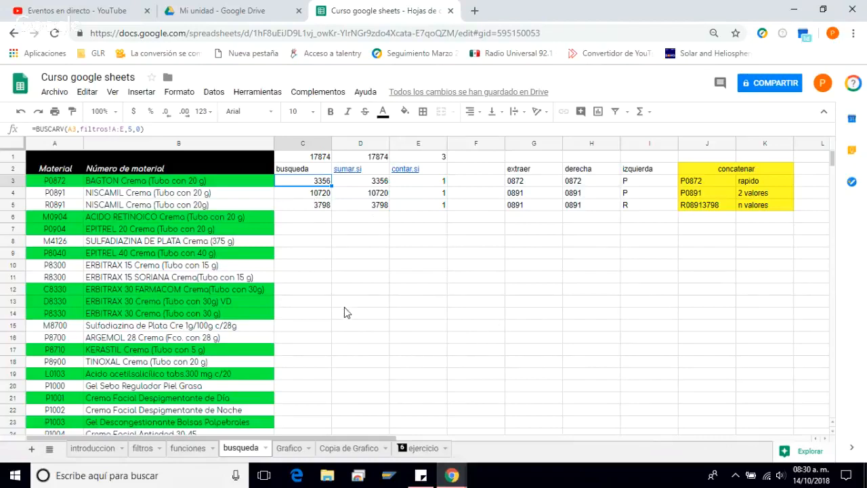
{"action": "key", "text": "F2"}
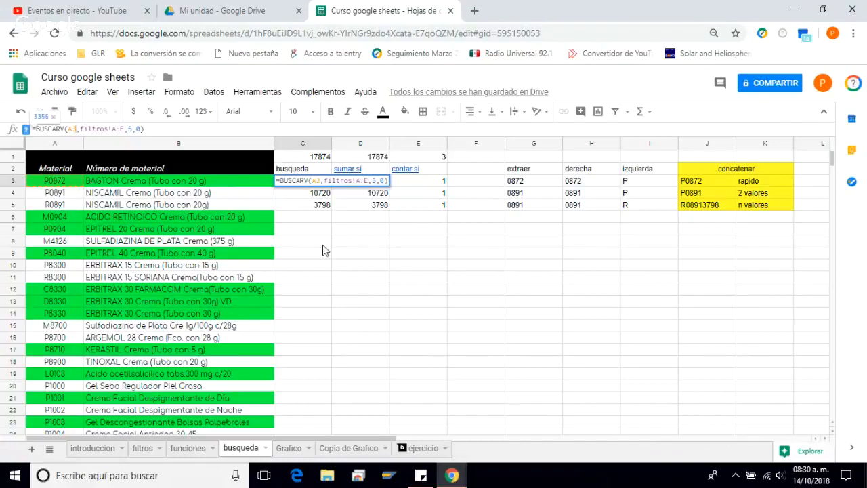
{"action": "key", "text": "Escape"}
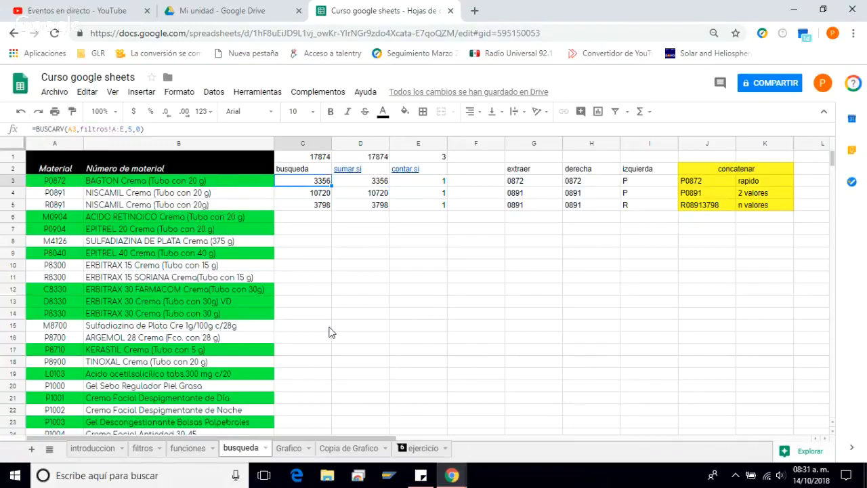
Compare the material code and description in row 3 with C3's BUSCARV arguments, and go to the filtros sheet it references.
{"action": "left_click", "coordinate": [73, 183]}
{"action": "left_click", "coordinate": [181, 181]}
{"action": "left_click", "coordinate": [306, 181]}
{"action": "left_click", "coordinate": [174, 131]}
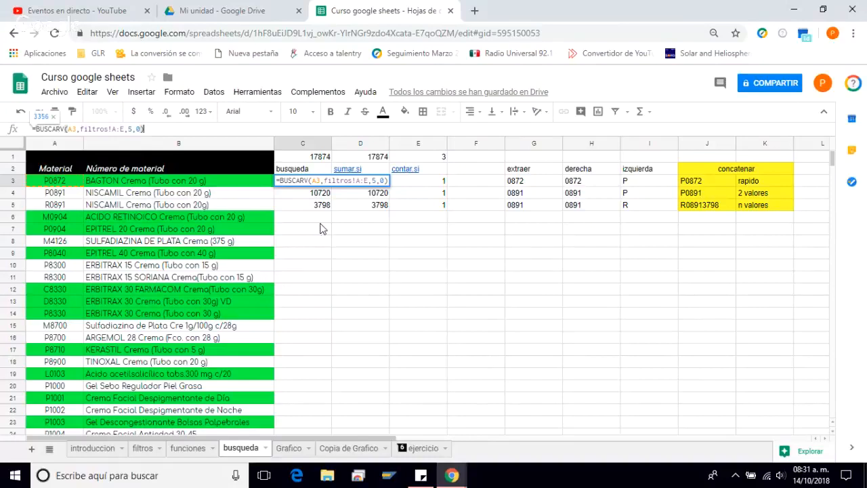
{"action": "key", "text": "Escape"}
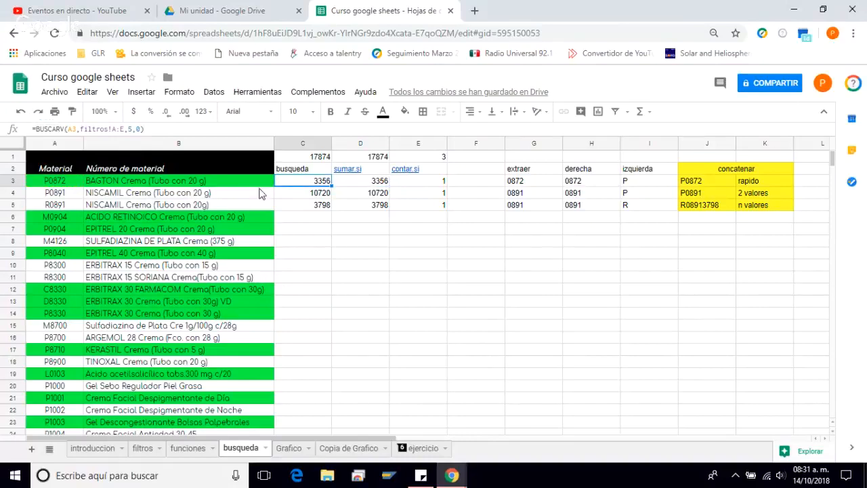
{"action": "left_click", "coordinate": [142, 452]}
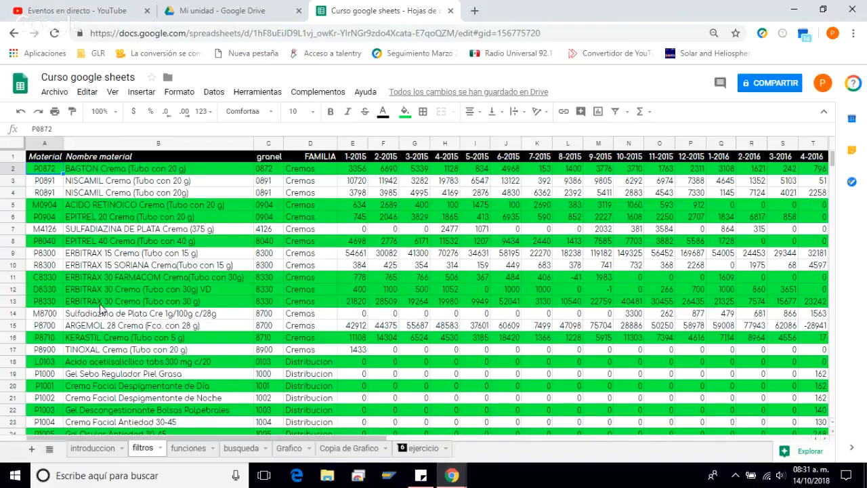
Return to the busqueda sheet to reread C3's BUSCARV formula, and go back to the filtros sheet it searches.
{"action": "left_click", "coordinate": [189, 449]}
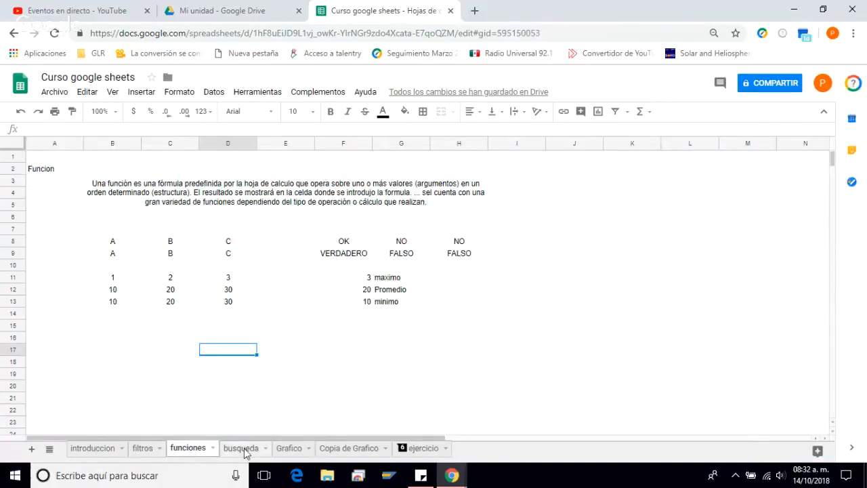
{"action": "left_click", "coordinate": [244, 448]}
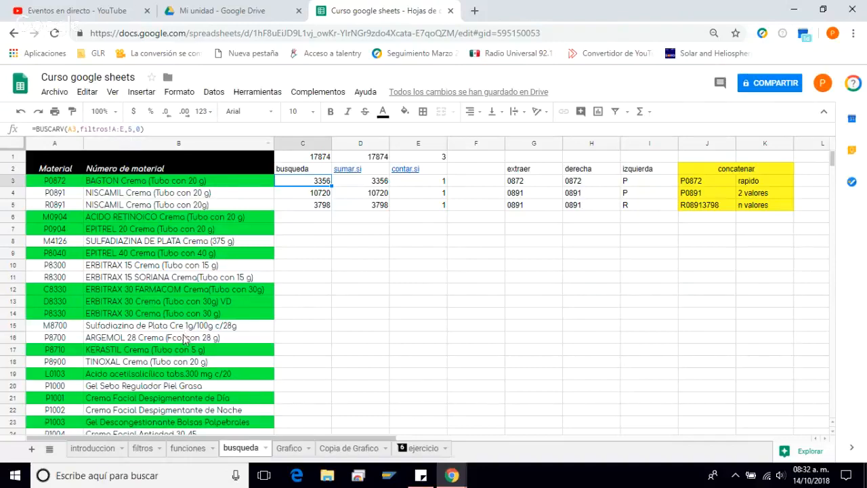
{"action": "left_click", "coordinate": [147, 452]}
{"action": "left_click", "coordinate": [149, 452]}
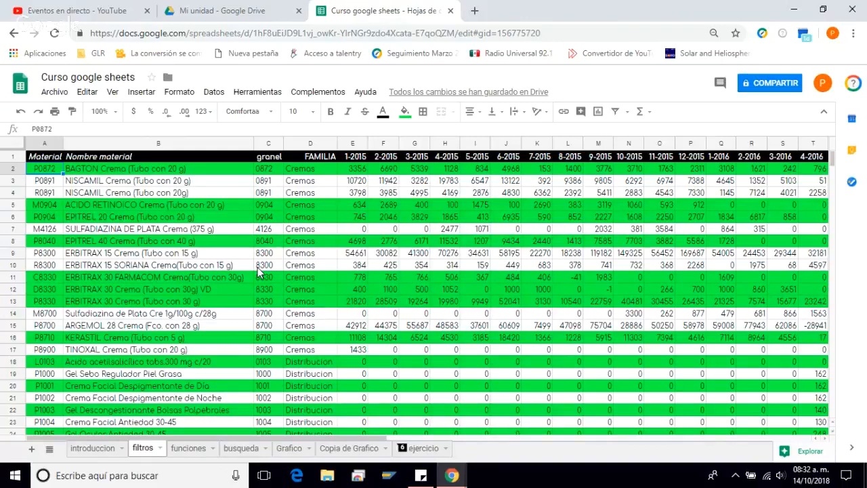
Count across the filtros header row from Material to 1-2015 to find BUSCARV's column index, and return to A1.
{"action": "key", "text": "Up"}
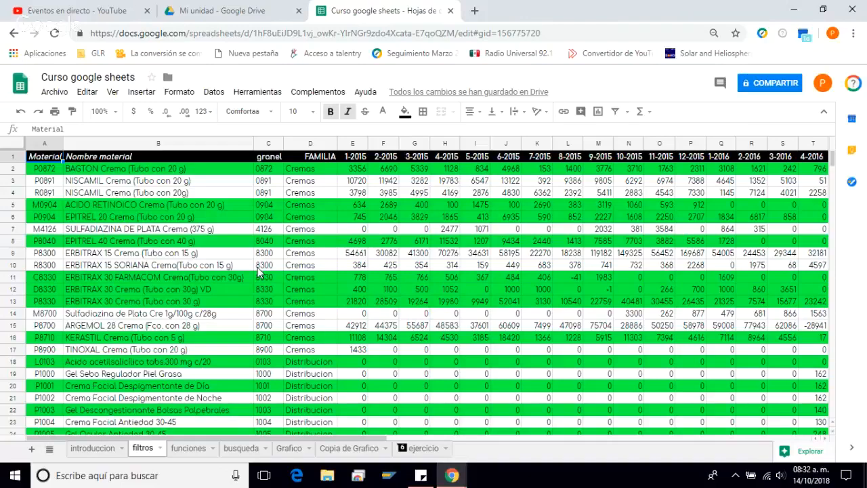
{"action": "key", "text": "Right"}
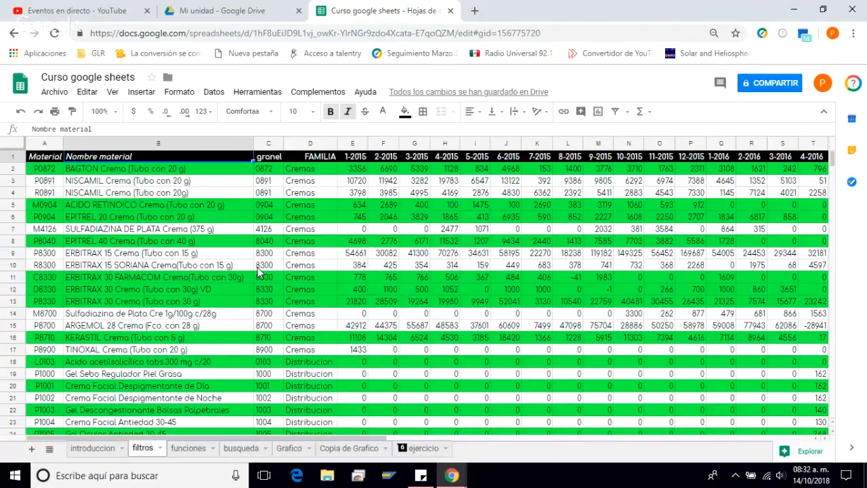
{"action": "key", "text": "Right"}
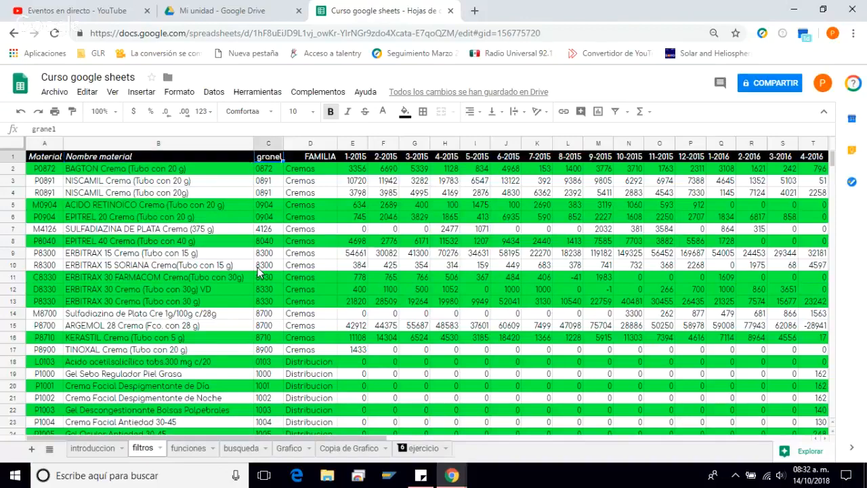
{"action": "key", "text": "Right"}
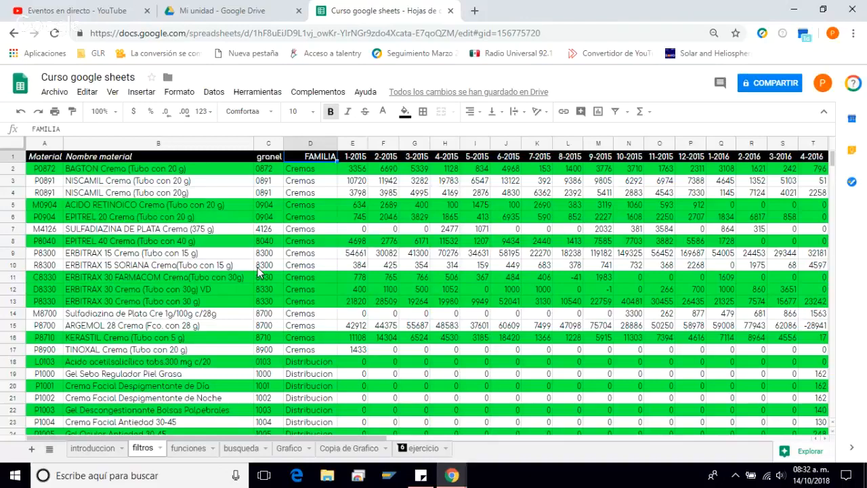
{"action": "key", "text": "Right"}
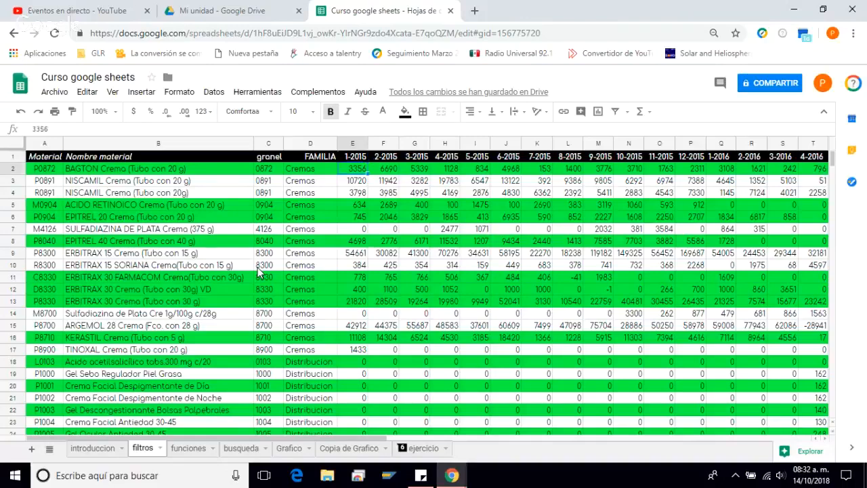
{"action": "key", "text": "Left"}
{"action": "key", "text": "Left"}
{"action": "key", "text": "Left"}
{"action": "key", "text": "Left"}
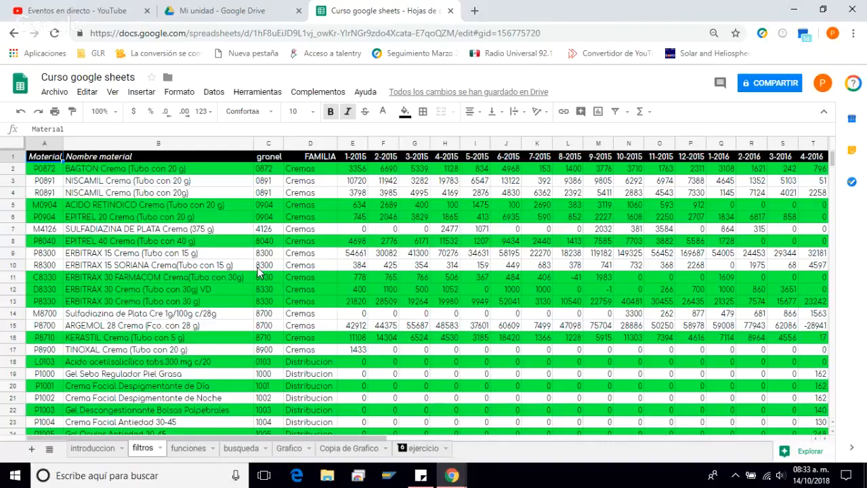
Inspect the BUSCARV formula in C3 of the busqueda sheet in edit mode, and leave it without changes.
{"action": "left_click", "coordinate": [240, 450]}
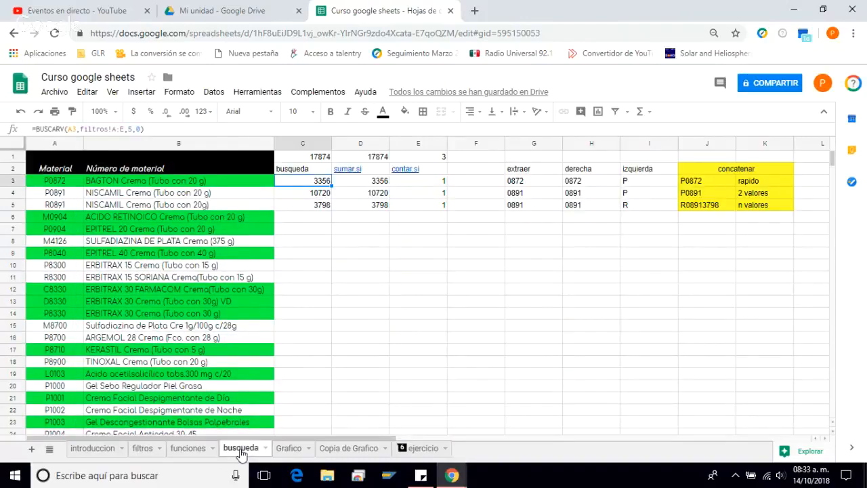
{"action": "key", "text": "F2"}
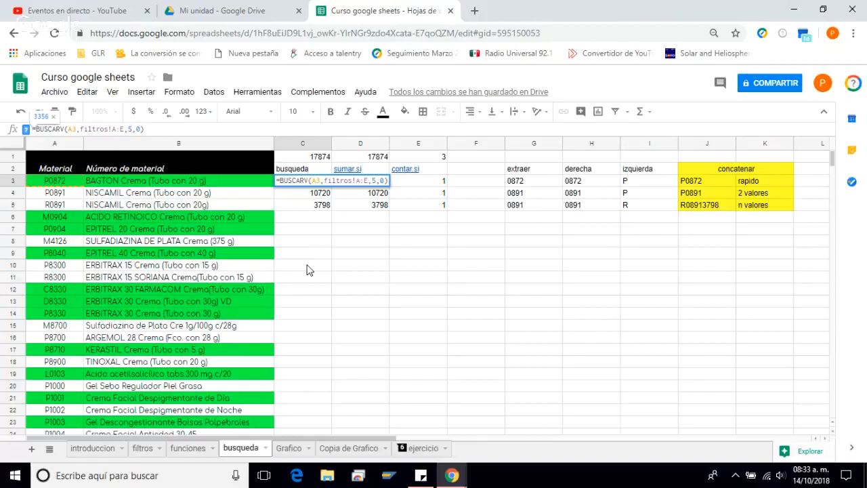
{"action": "key", "text": "Escape"}
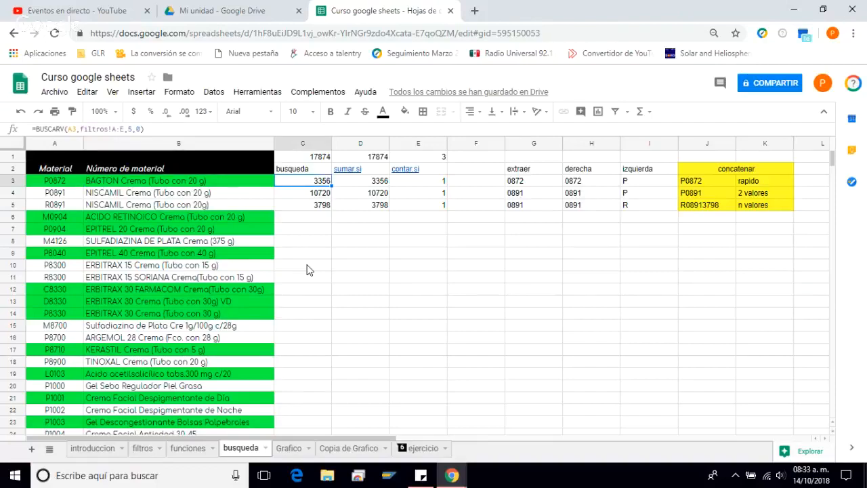
Check material P0872's 1-2015 value in E2 of filtros, and compare it with the formulas in C3 and D3 of busqueda.
{"action": "left_click", "coordinate": [143, 449]}
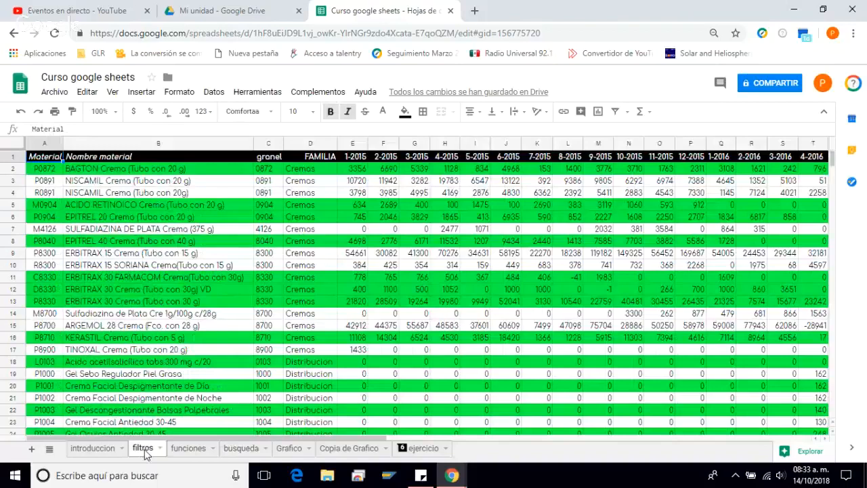
{"action": "left_click", "coordinate": [361, 171]}
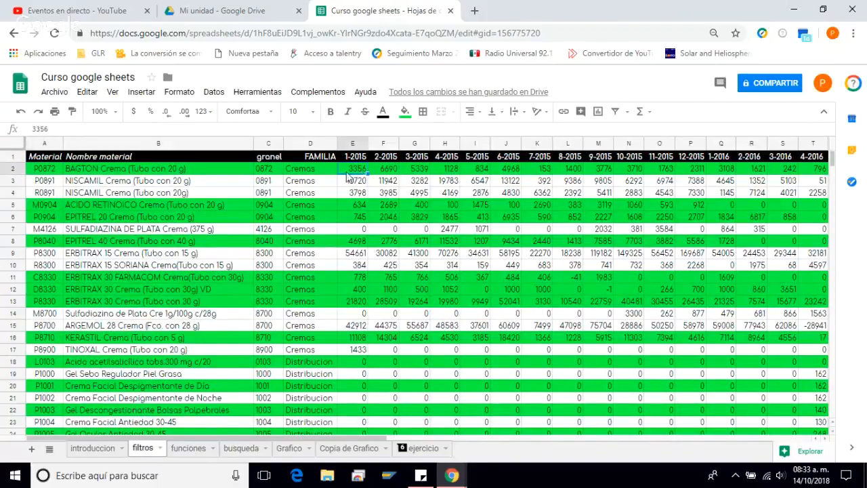
{"action": "left_click", "coordinate": [199, 452]}
{"action": "left_click", "coordinate": [242, 449]}
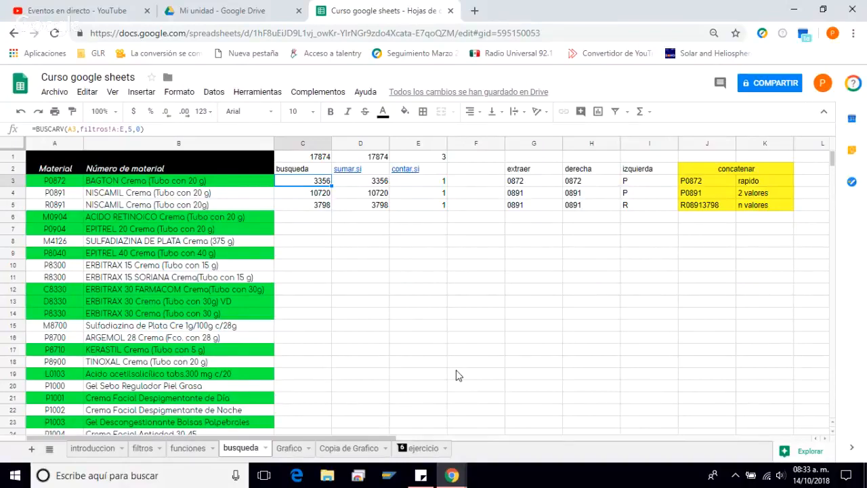
{"action": "key", "text": "Right"}
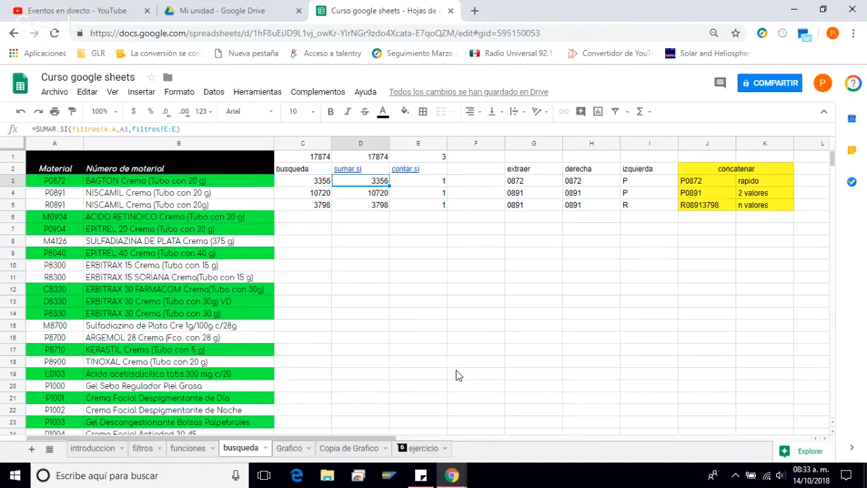
{"action": "key", "text": "Left"}
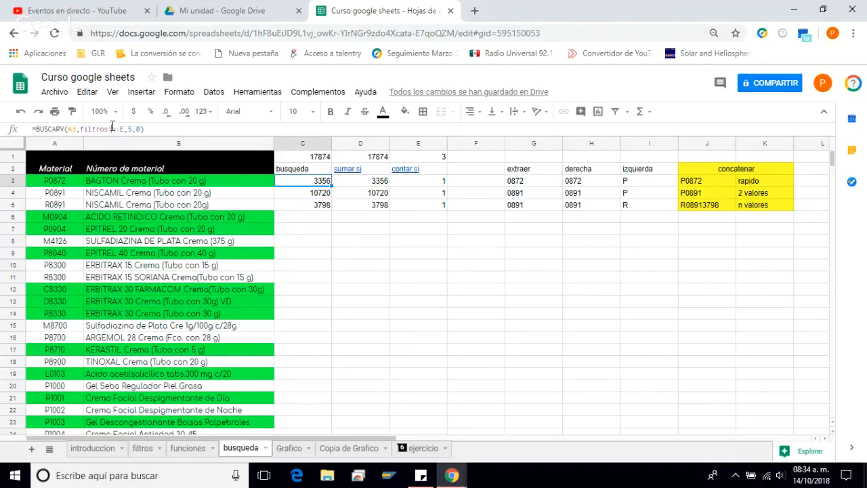
Try adding $ signs to the filtros!A:E range in C3's BUSCARV formula, and remove them before confirming the cell.
{"action": "left_click", "coordinate": [114, 128]}
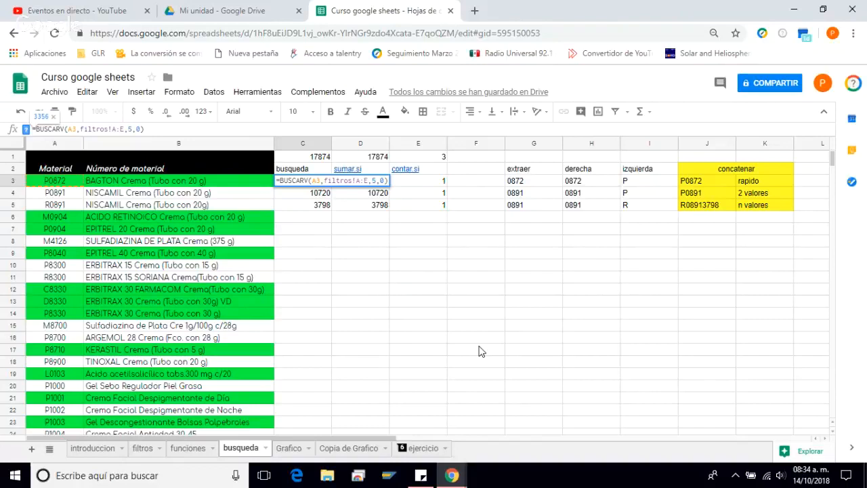
{"action": "type", "text": "$"}
{"action": "key", "text": "Right"}
{"action": "key", "text": "Right"}
{"action": "type", "text": "$"}
{"action": "key", "text": "Left"}
{"action": "key", "text": "Left"}
{"action": "key", "text": "BackSpace"}
{"action": "key", "text": "BackSpace"}
{"action": "type", "text": "$"}
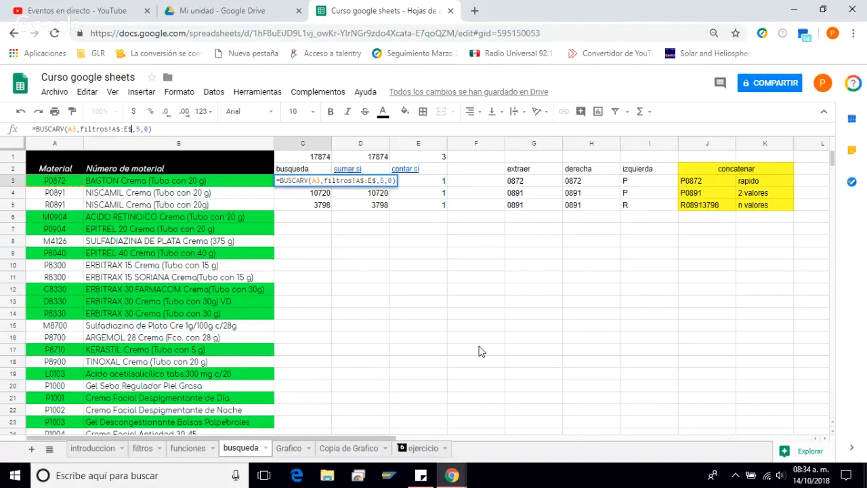
{"action": "key", "text": "BackSpace"}
{"action": "key", "text": "BackSpace"}
{"action": "key", "text": "Return"}
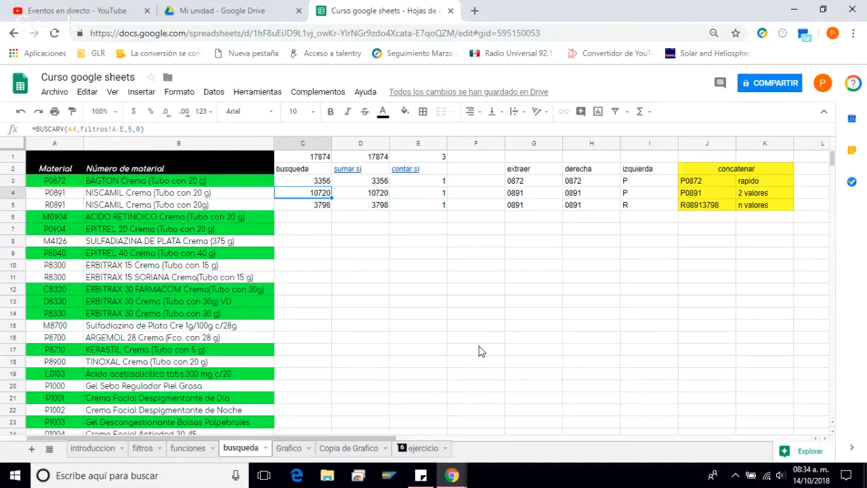
{"action": "key", "text": "Up"}
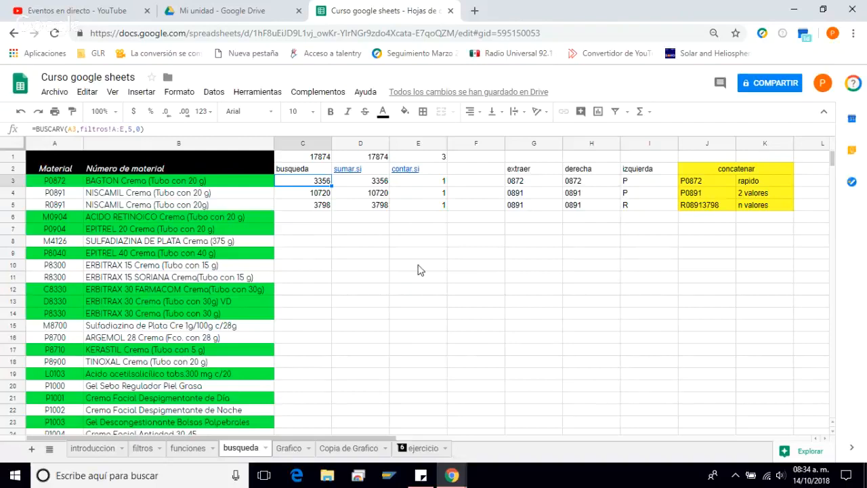
Open the SUMAR.SI formula in D3 under the sumar.si heading, read its argument help, and leave without editing.
{"action": "left_click", "coordinate": [369, 169]}
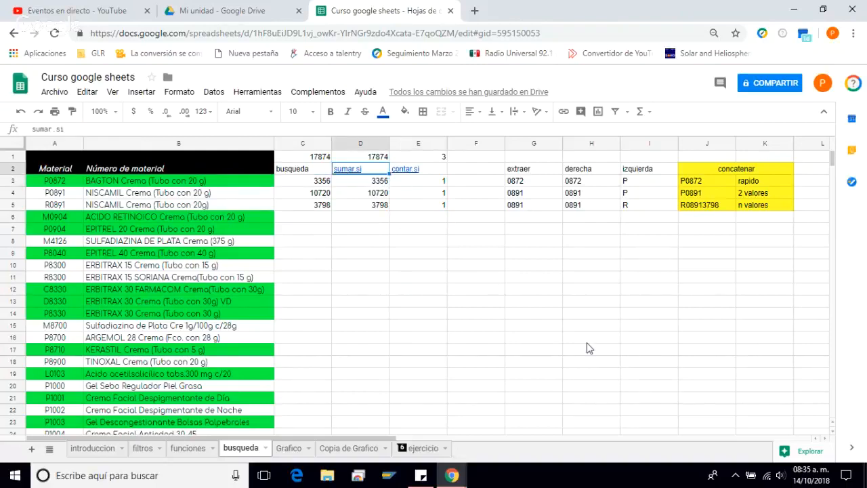
{"action": "key", "text": "Down"}
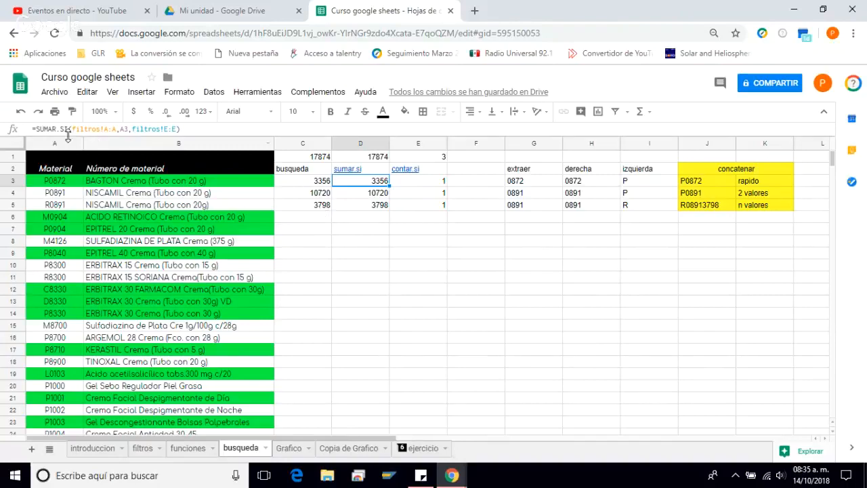
{"action": "left_click", "coordinate": [95, 129]}
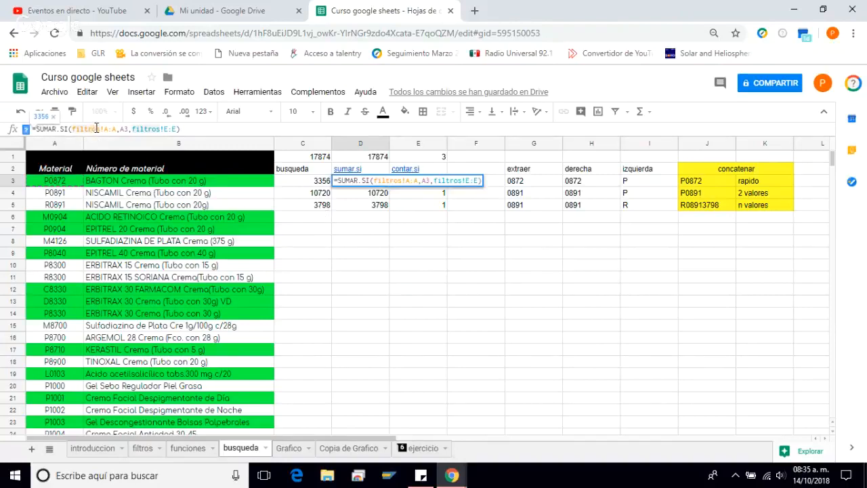
{"action": "left_click", "coordinate": [26, 130]}
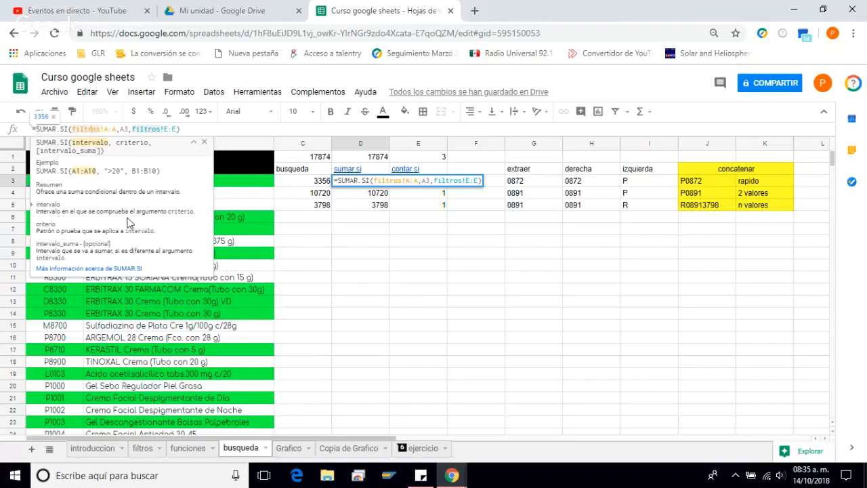
{"action": "key", "text": "Escape"}
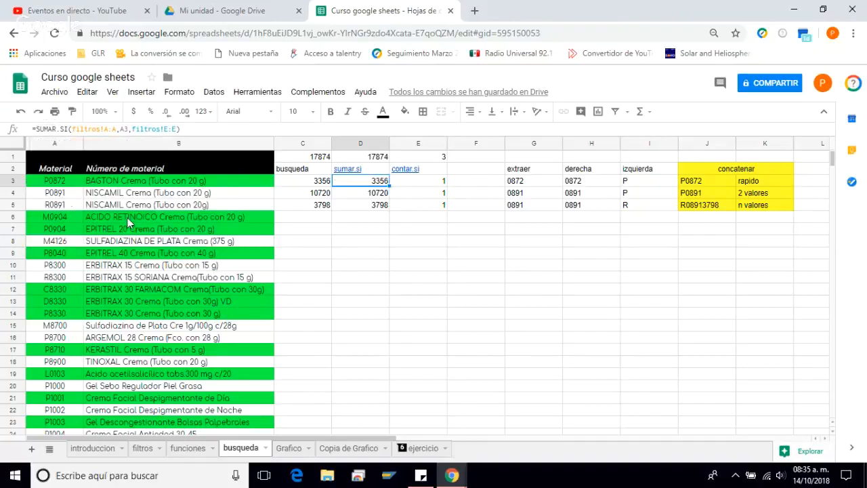
Check the criterion cell A3, and trace the intervalo, criterio and intervalo_suma arguments of D3's SUMAR.SI formula without editing it.
{"action": "left_click", "coordinate": [58, 183]}
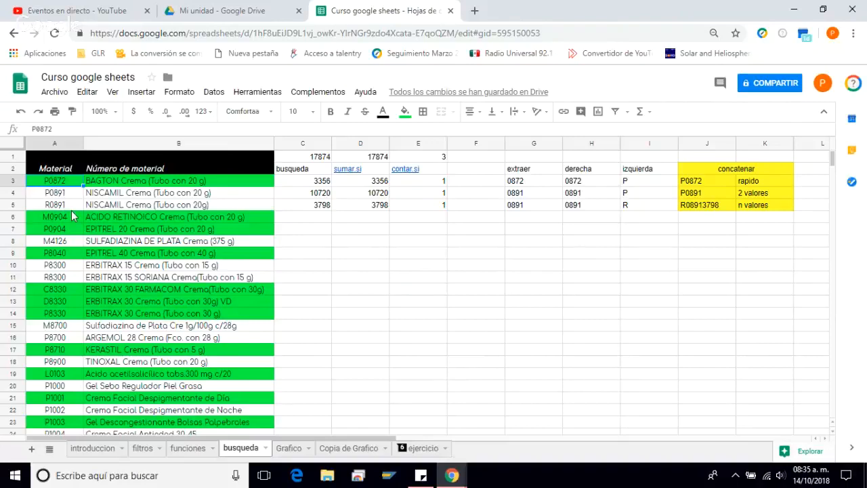
{"action": "left_click", "coordinate": [380, 183]}
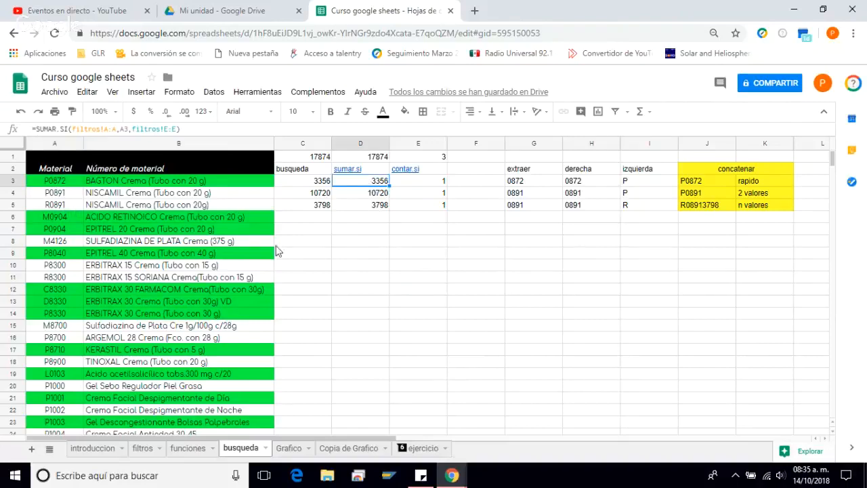
{"action": "left_click", "coordinate": [96, 128]}
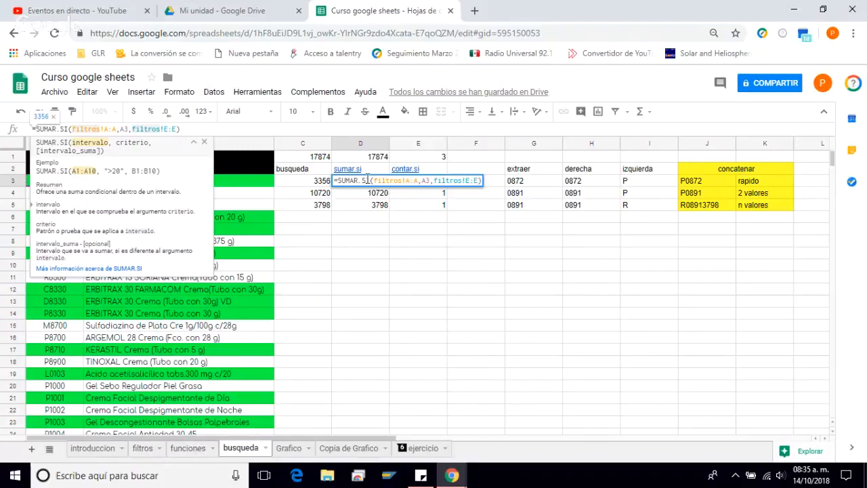
{"action": "left_click", "coordinate": [428, 180]}
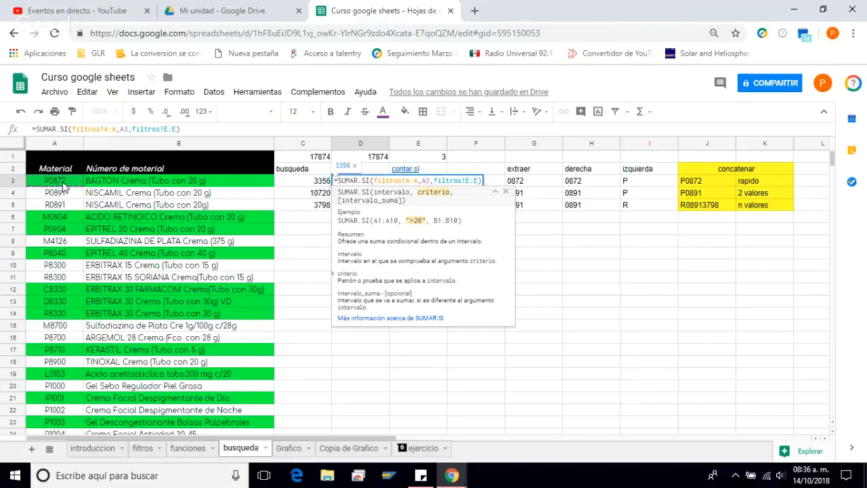
{"action": "left_click", "coordinate": [454, 182]}
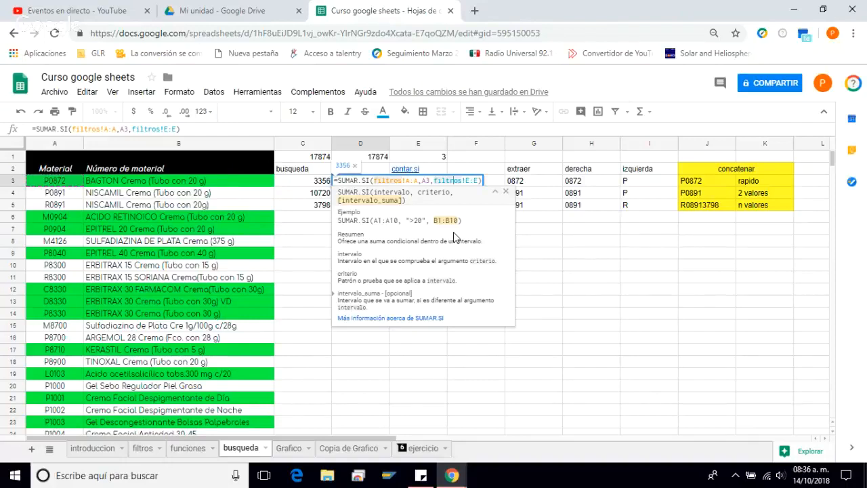
{"action": "key", "text": "Escape"}
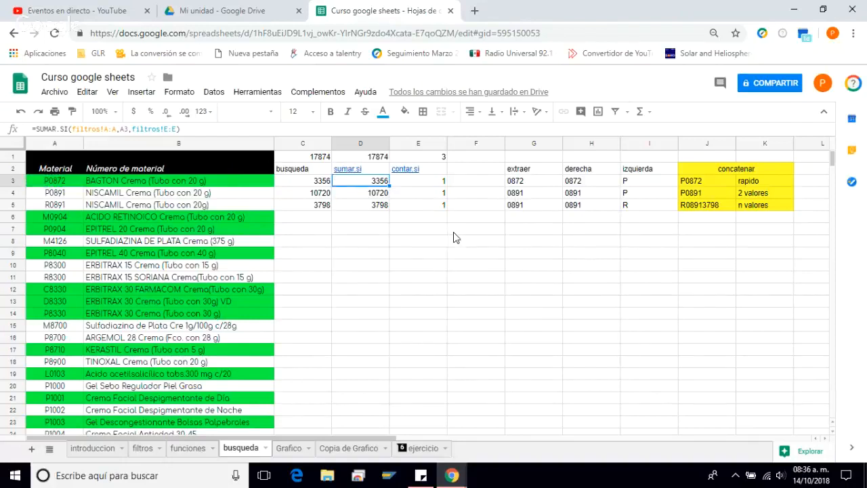
Compare the Material and 1-2015 columns on the filtros sheet with the SUMAR.SI ranges, and return to the busqueda sheet.
{"action": "left_click", "coordinate": [146, 449]}
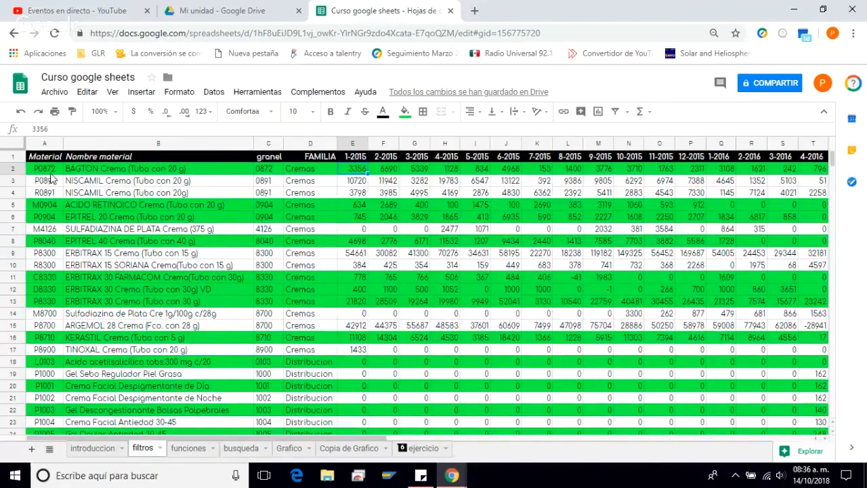
{"action": "left_click", "coordinate": [192, 450]}
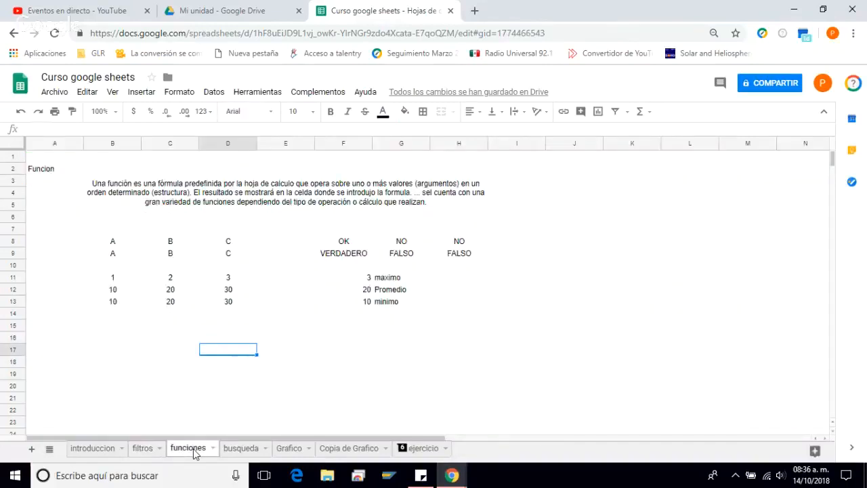
{"action": "left_click", "coordinate": [240, 447]}
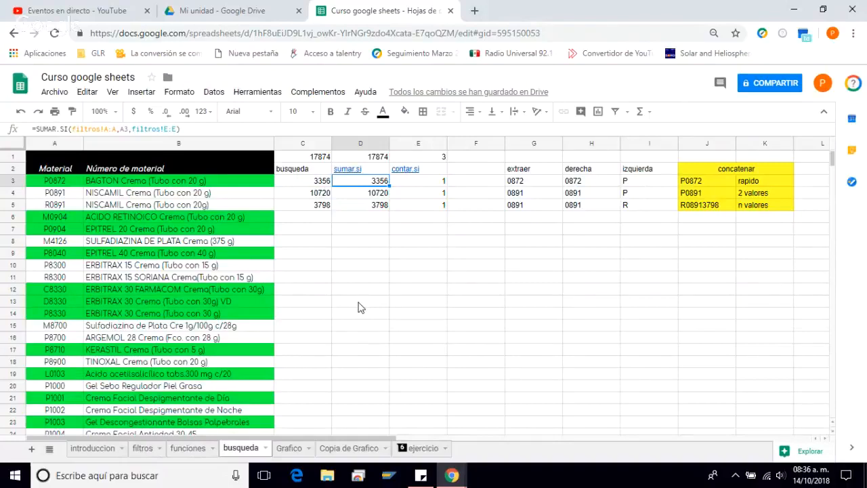
Open the CONTAR.SI formula in E3 under the contar.si heading, read its argument help, and leave without editing.
{"action": "left_click", "coordinate": [427, 182]}
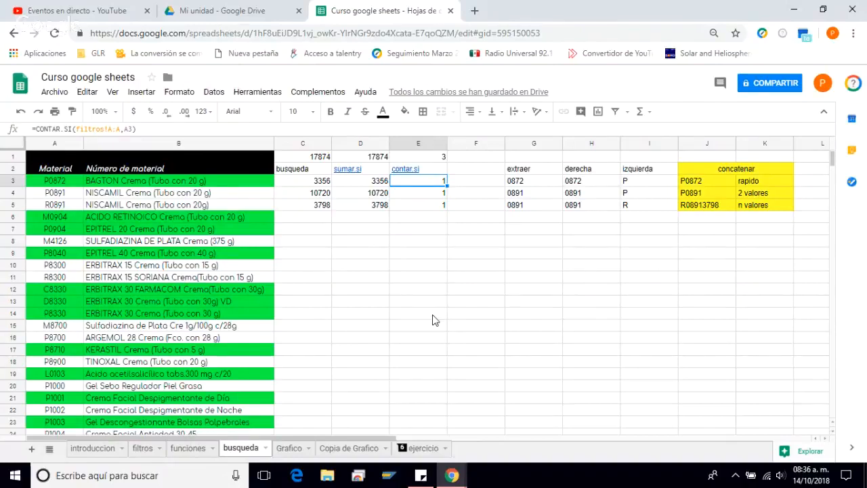
{"action": "left_click", "coordinate": [99, 128]}
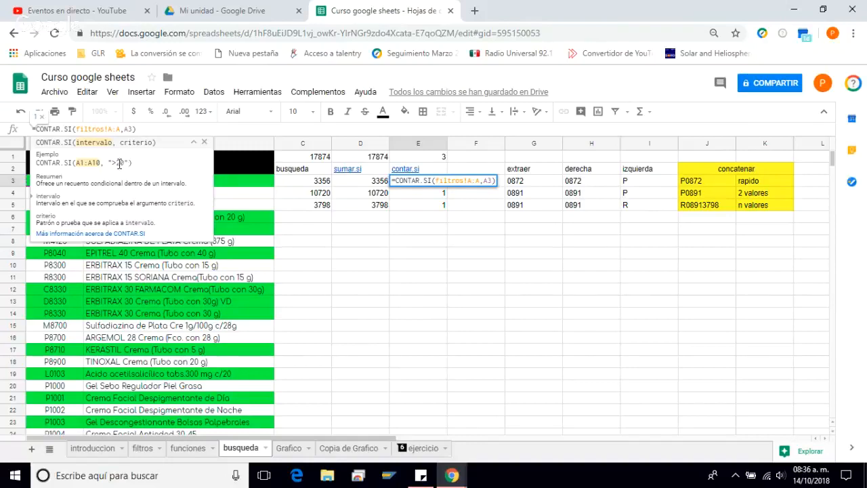
{"action": "key", "text": "Escape"}
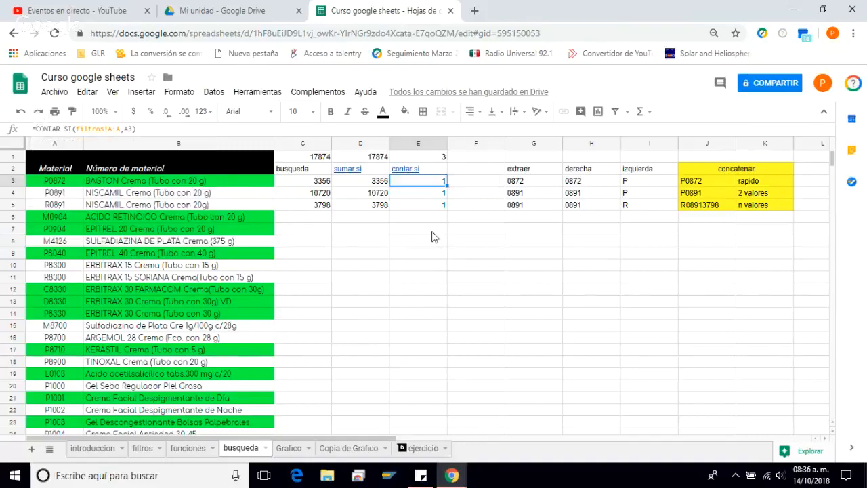
Compare the criterion code in A3 with the CONTAR.SI formula in E3, going back and forth along row 3.
{"action": "key", "text": "Left"}
{"action": "key", "text": "Left"}
{"action": "key", "text": "Left"}
{"action": "key", "text": "Left"}
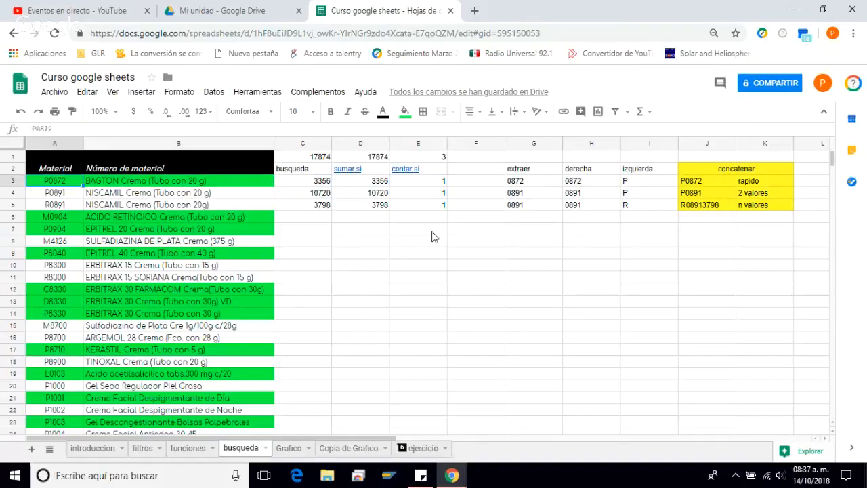
{"action": "key", "text": "Right"}
{"action": "key", "text": "Right"}
{"action": "key", "text": "Right"}
{"action": "key", "text": "Right"}
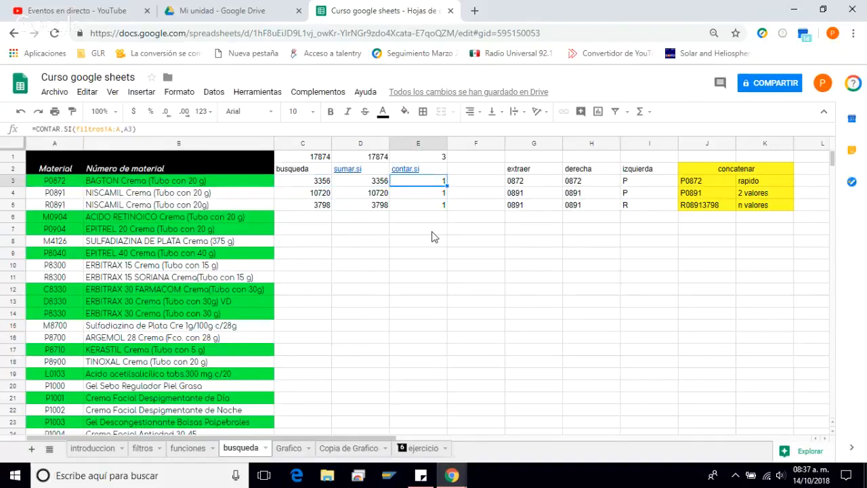
{"action": "key", "text": "Left"}
{"action": "key", "text": "Left"}
{"action": "key", "text": "Left"}
{"action": "key", "text": "Left"}
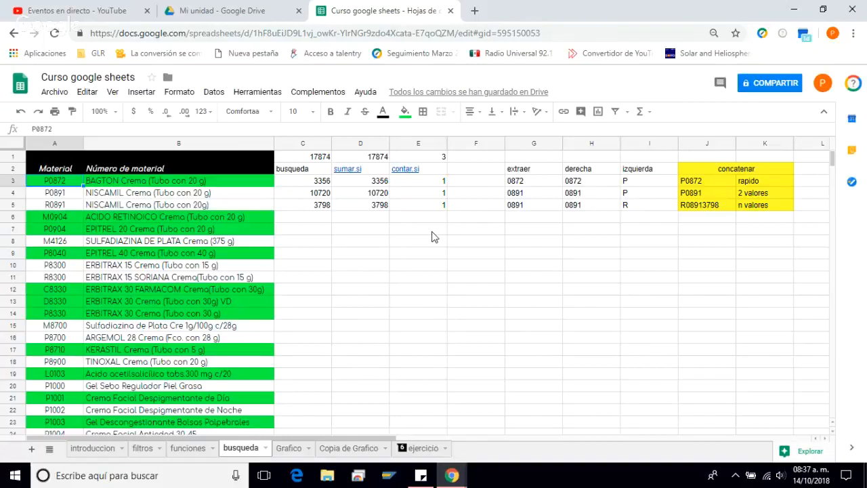
{"action": "key", "text": "Right"}
{"action": "key", "text": "Right"}
{"action": "key", "text": "Right"}
{"action": "key", "text": "Right"}
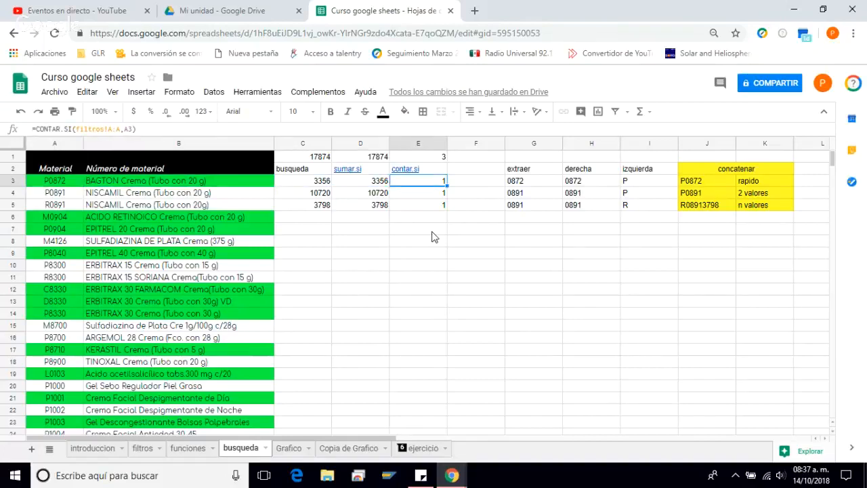
Check the Material column on the filtros sheet, glance at the funciones sheet, and return to the busqueda sheet.
{"action": "left_click", "coordinate": [144, 448]}
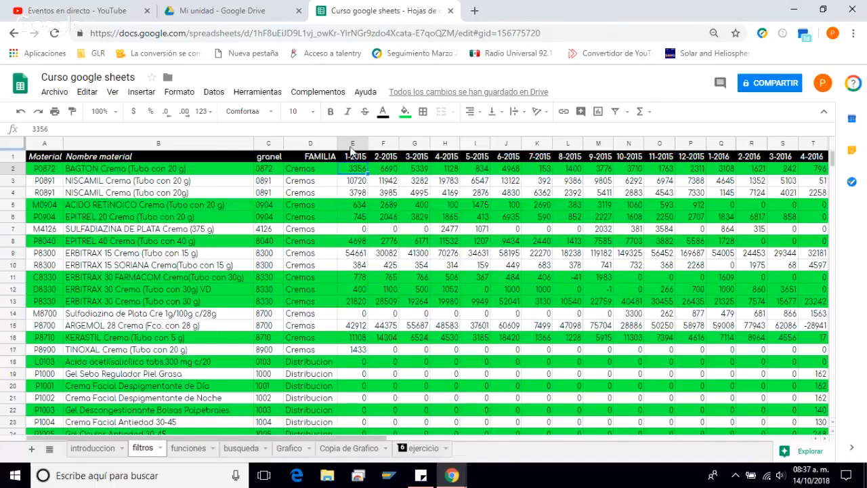
{"action": "left_click", "coordinate": [189, 448]}
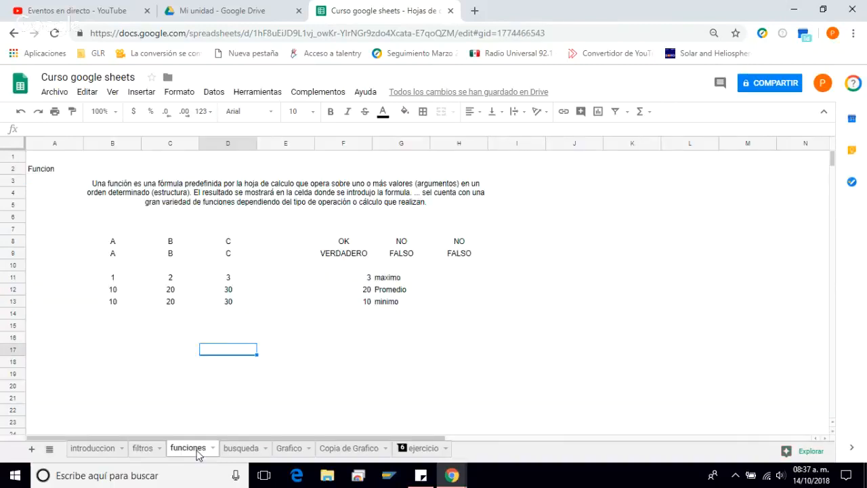
{"action": "left_click", "coordinate": [240, 447]}
Open the EXTRAE formula in G3 under the extraer heading, read its argument help, and leave without editing.
{"action": "key", "text": "Right"}
{"action": "key", "text": "Right"}
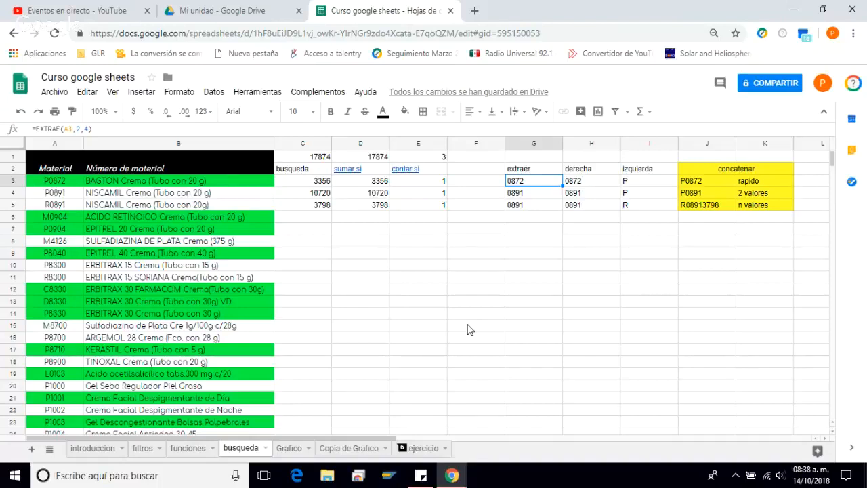
{"action": "left_click", "coordinate": [74, 128]}
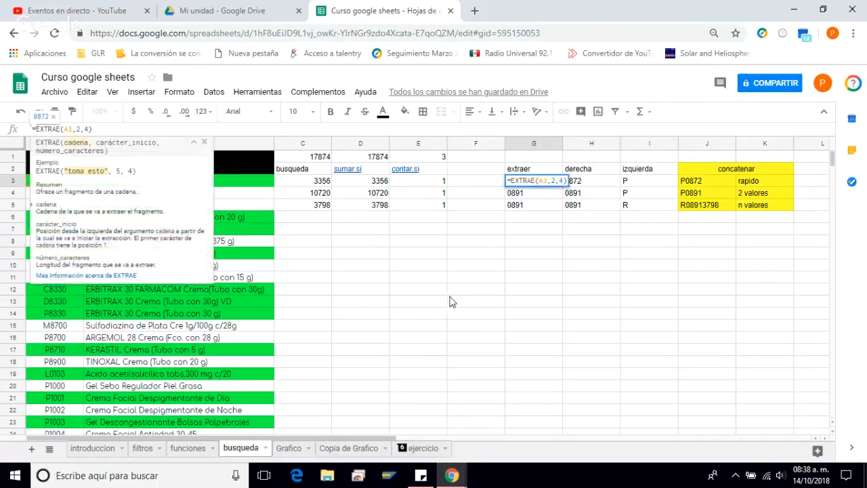
{"action": "key", "text": "Escape"}
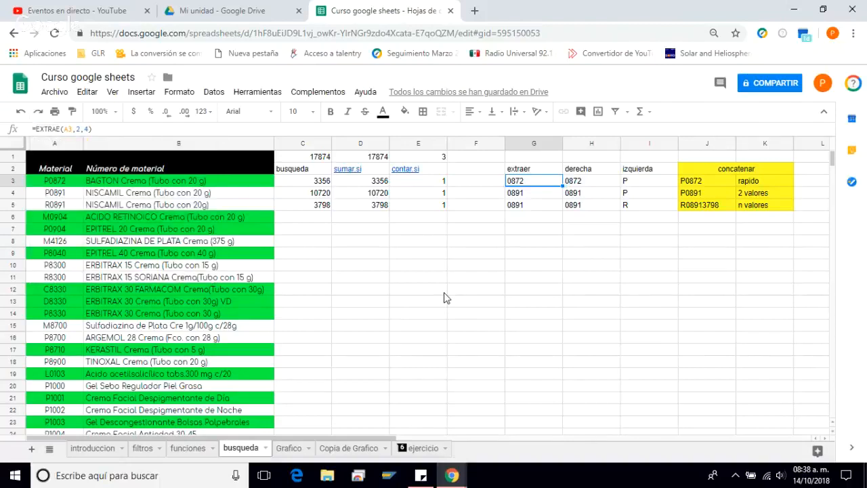
{"action": "left_click", "coordinate": [68, 128]}
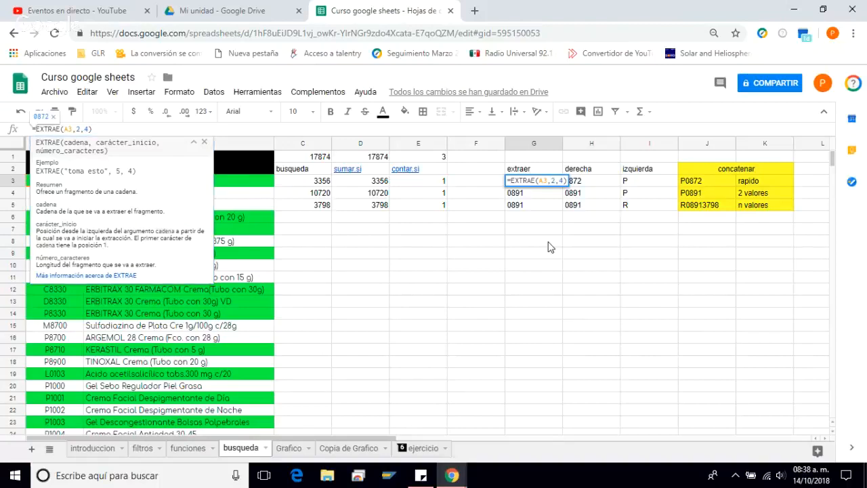
{"action": "key", "text": "Escape"}
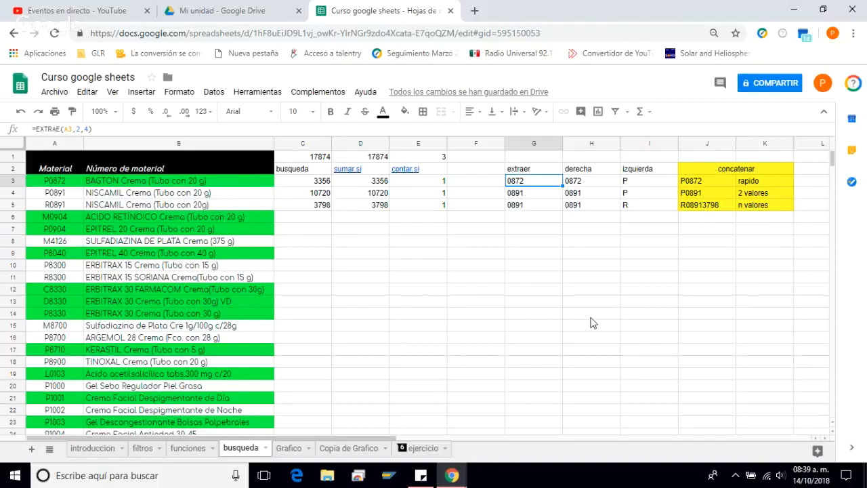
Review the DERECHA formula in H3 and the IZQUIERDA formula in I3, continuing along row 3 past the concatenar columns.
{"action": "key", "text": "Right"}
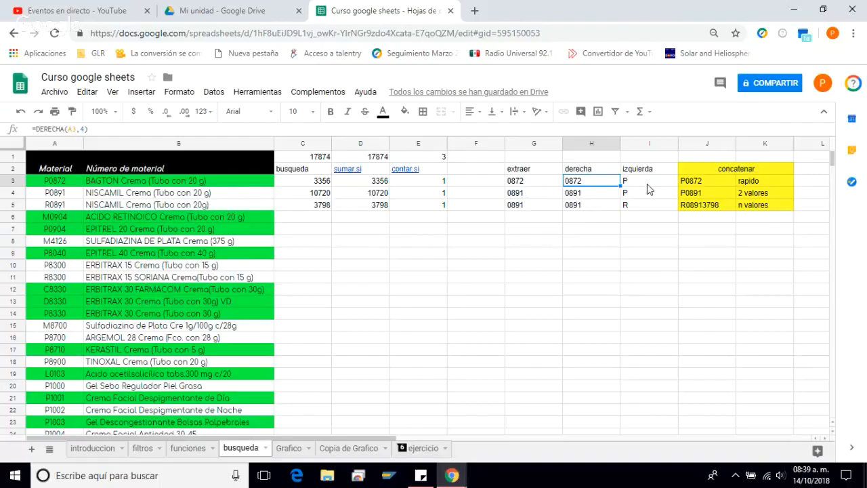
{"action": "key", "text": "Right"}
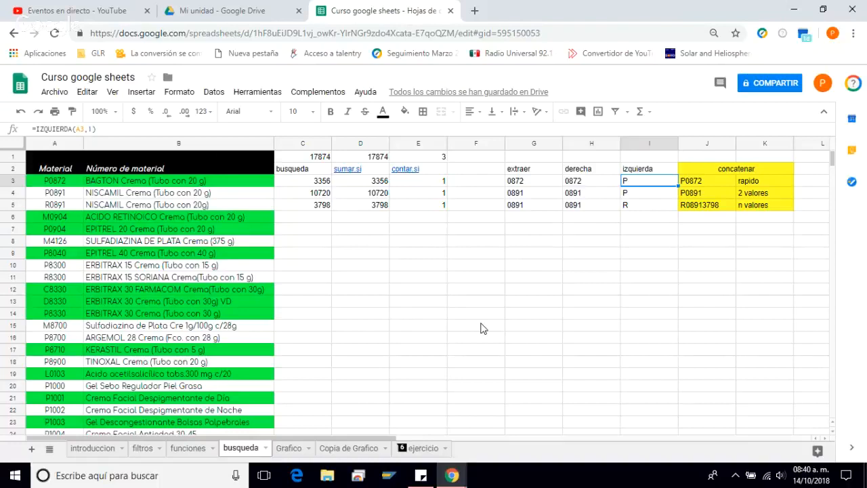
{"action": "key", "text": "Right"}
{"action": "key", "text": "Right"}
{"action": "key", "text": "Right"}
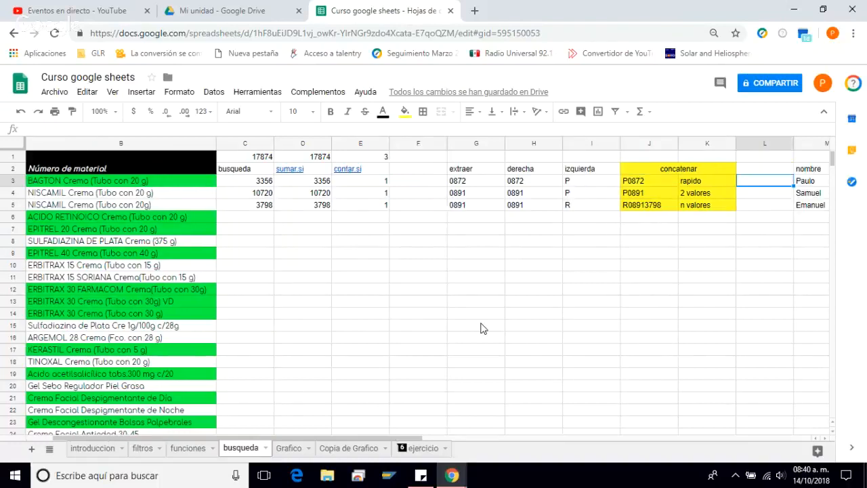
Inspect the cells joined by the & formula in J3, the rapido example under concatenar, without editing it.
{"action": "key", "text": "Left"}
{"action": "key", "text": "Left"}
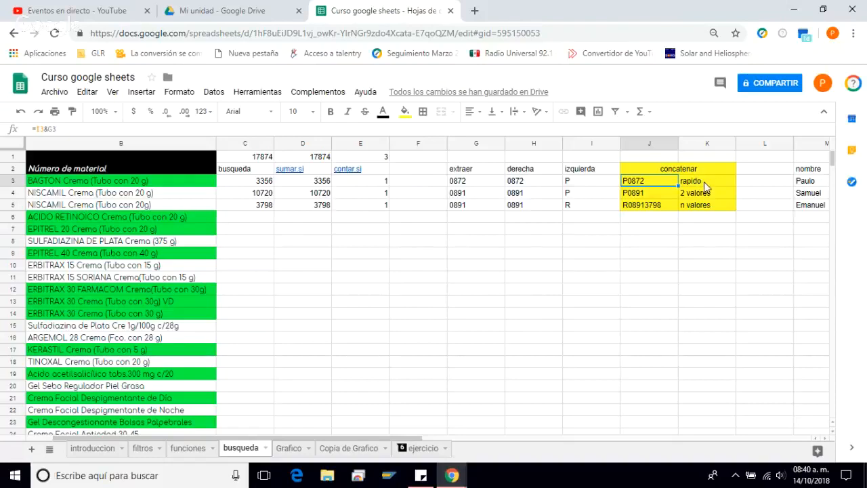
{"action": "left_click", "coordinate": [50, 130]}
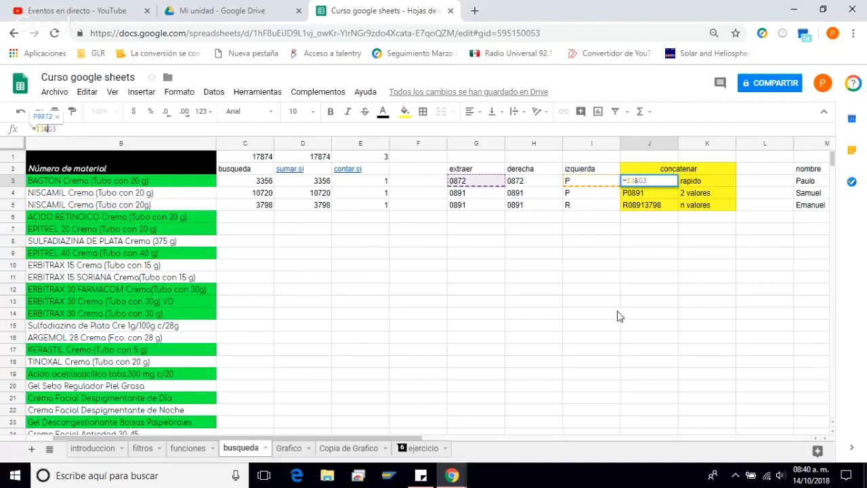
{"action": "key", "text": "Escape"}
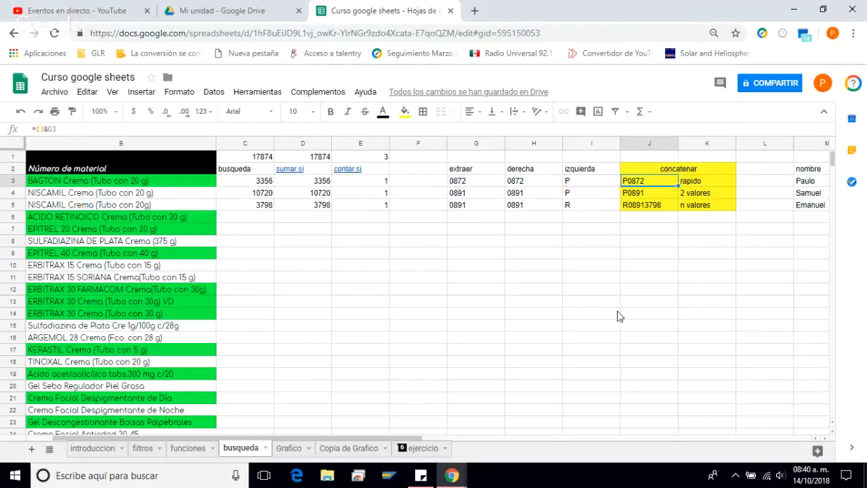
Trace J3's concatenated code back along row 3 to the original material code in A3, and return to J3.
{"action": "key", "text": "Left"}
{"action": "key", "text": "Left"}
{"action": "key", "text": "Left"}
{"action": "key", "text": "Left"}
{"action": "key", "text": "Left"}
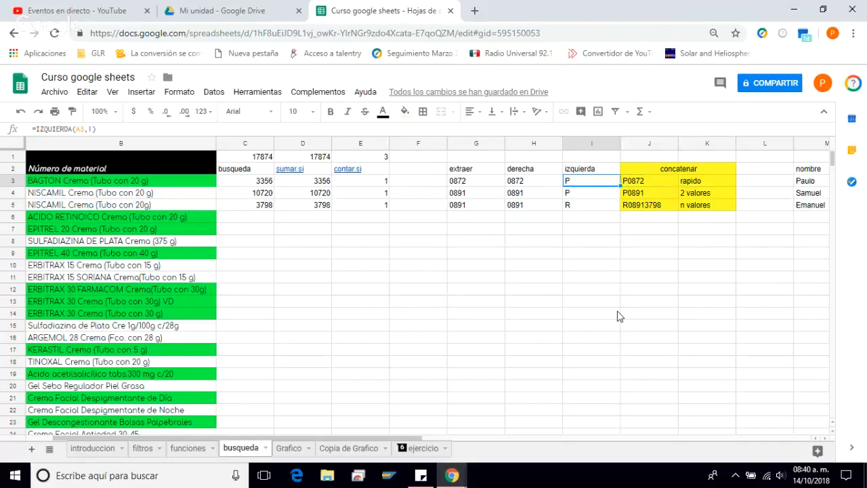
{"action": "key", "text": "Left"}
{"action": "key", "text": "Left"}
{"action": "key", "text": "Left"}
{"action": "key", "text": "Left"}
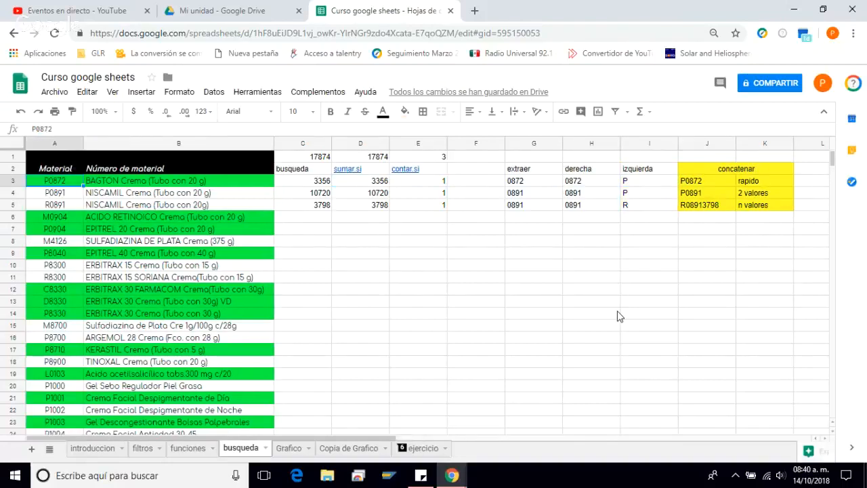
{"action": "key", "text": "Right"}
{"action": "key", "text": "Right"}
{"action": "key", "text": "Right"}
{"action": "key", "text": "Right"}
{"action": "key", "text": "Right"}
{"action": "key", "text": "Right"}
{"action": "key", "text": "Right"}
{"action": "key", "text": "Right"}
{"action": "key", "text": "Right"}
{"action": "key", "text": "Right"}
{"action": "key", "text": "Right"}
{"action": "key", "text": "Right"}
{"action": "key", "text": "Left"}
{"action": "key", "text": "Left"}
{"action": "key", "text": "Left"}
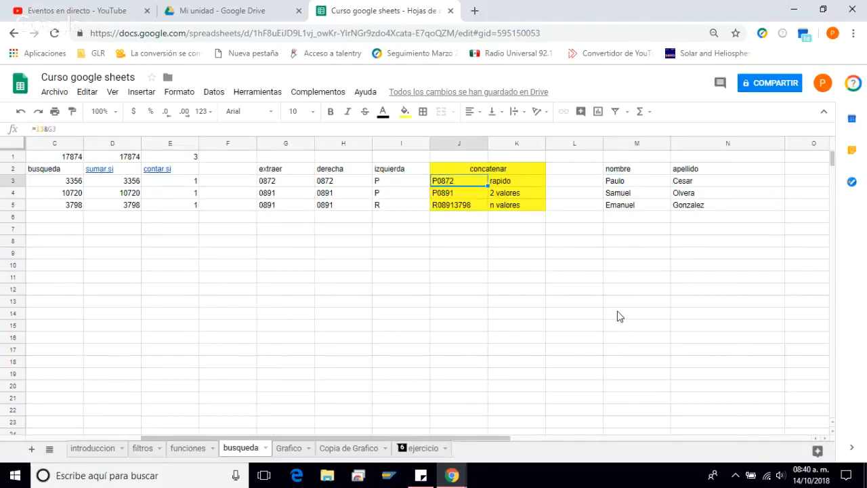
Open the CONCAT formula in J4, the 2 valores example, read its argument help, and leave it as it is.
{"action": "key", "text": "Down"}
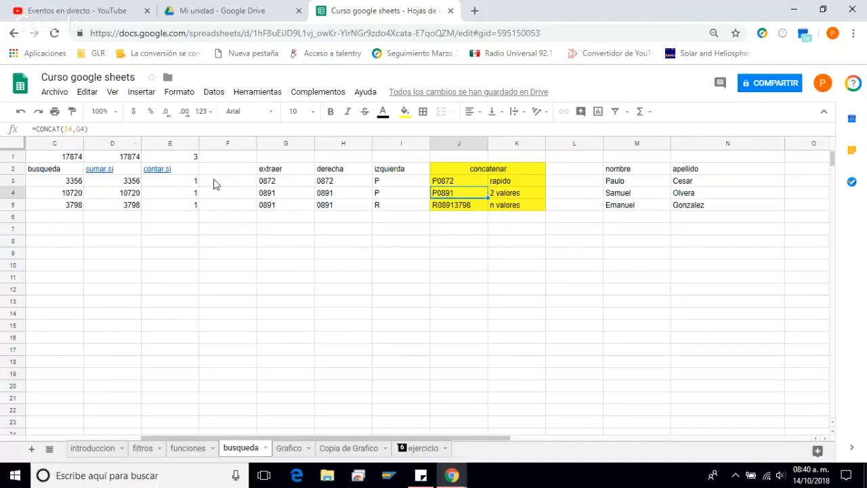
{"action": "left_click", "coordinate": [73, 129]}
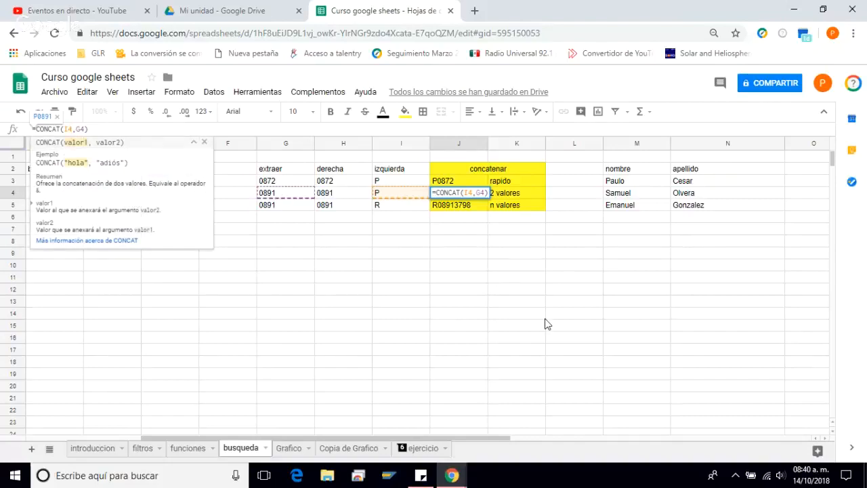
{"action": "key", "text": "Return"}
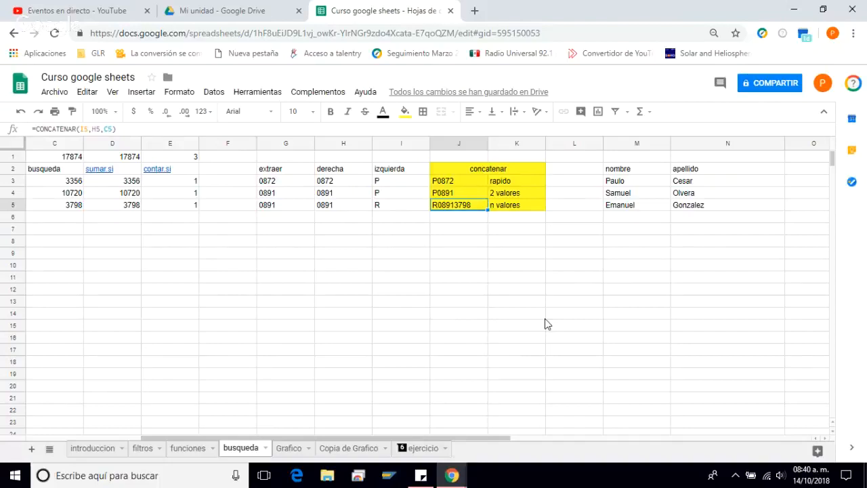
{"action": "key", "text": "Up"}
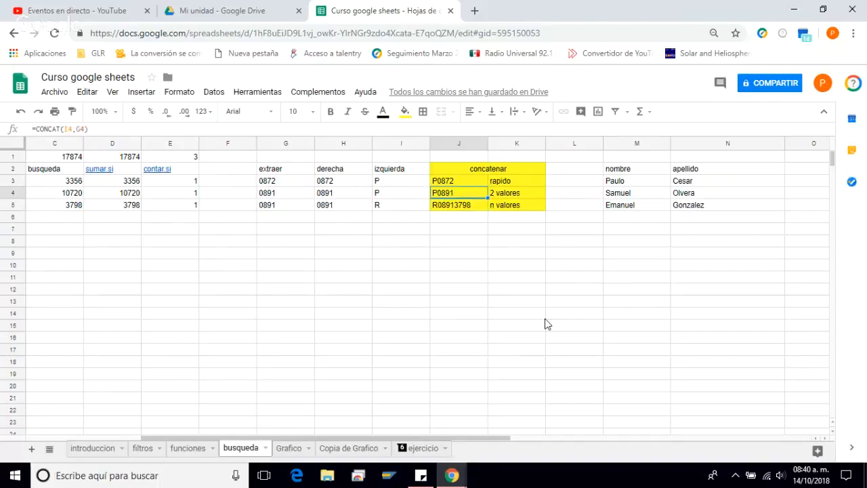
Open the CONCATENAR formula in J5, the n valores example, trace its referenced cells, and leave without editing.
{"action": "key", "text": "Down"}
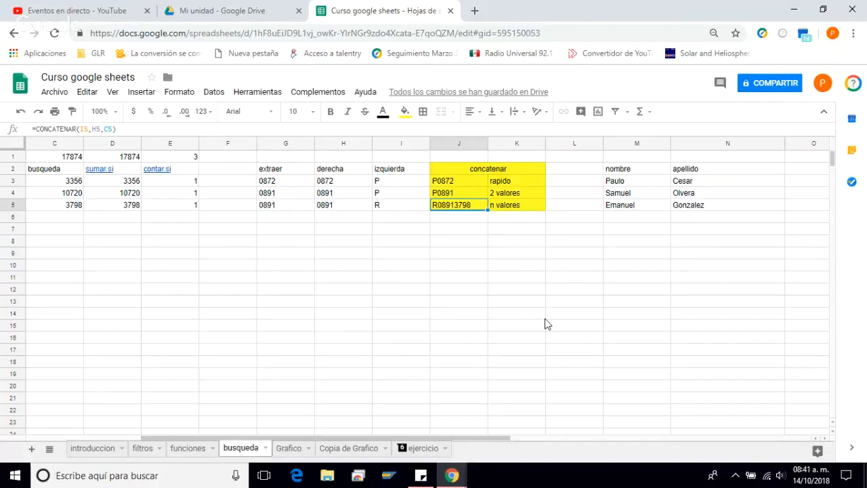
{"action": "left_click", "coordinate": [140, 128]}
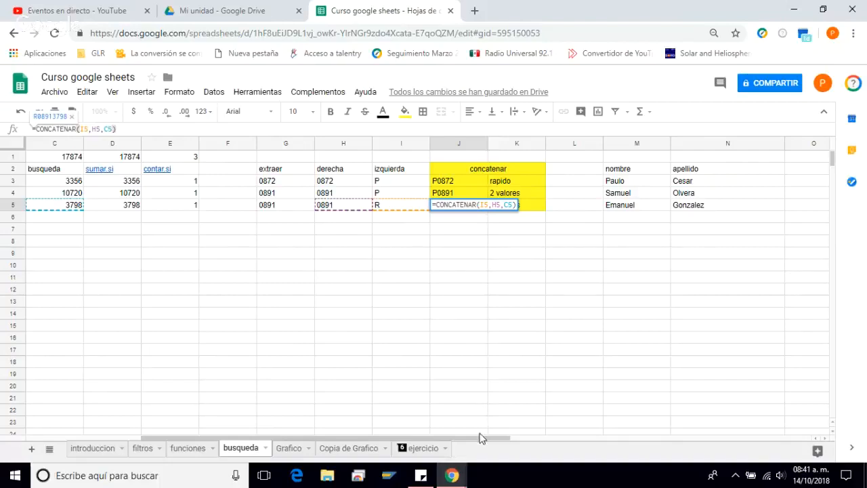
{"action": "left_click_drag", "start_coordinate": [475, 438], "coordinate": [472, 438]}
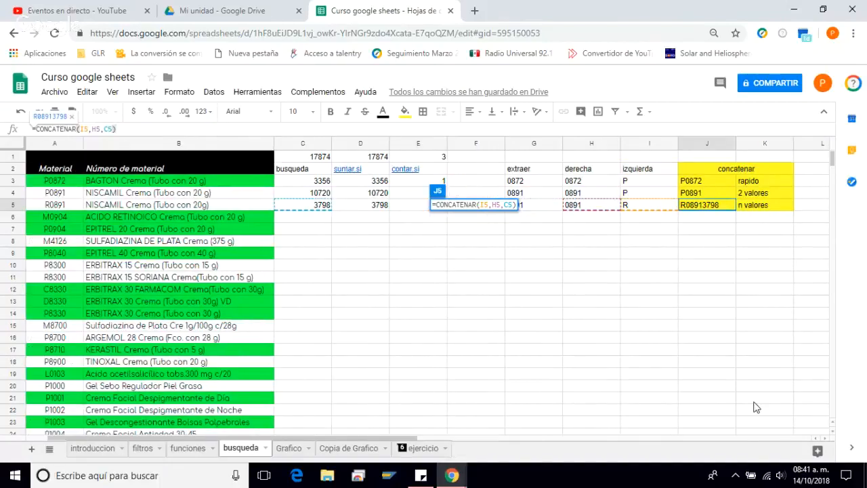
{"action": "key", "text": "Escape"}
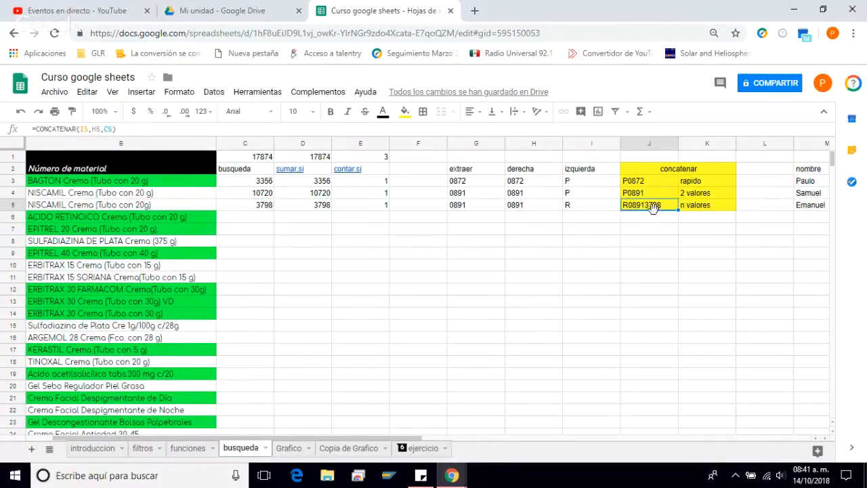
Look over the nombre and apellido columns beyond the concatenar examples, and return to column A in row 7.
{"action": "key", "text": "Right"}
{"action": "key", "text": "Right"}
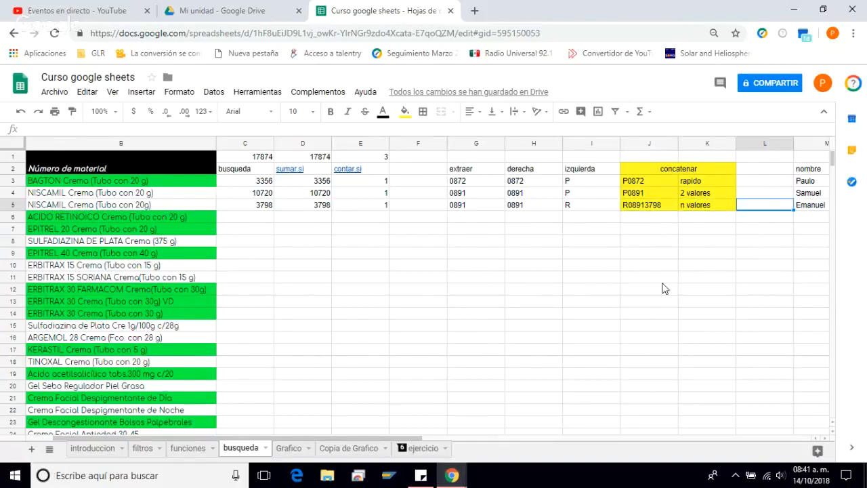
{"action": "key", "text": "Right"}
{"action": "key", "text": "Right"}
{"action": "key", "text": "Left"}
{"action": "key", "text": "Left"}
{"action": "key", "text": "Left"}
{"action": "key", "text": "Down"}
{"action": "key", "text": "Down"}
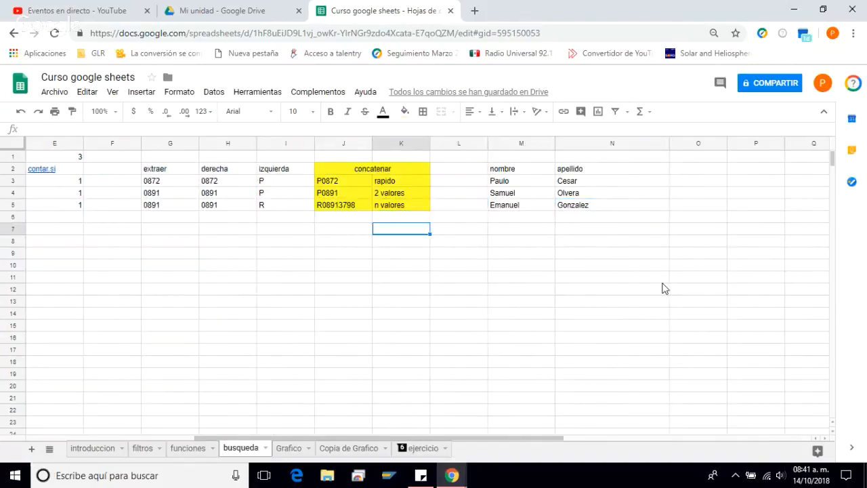
{"action": "key", "text": "Left"}
{"action": "key", "text": "Left"}
{"action": "key", "text": "Left"}
{"action": "key", "text": "Left"}
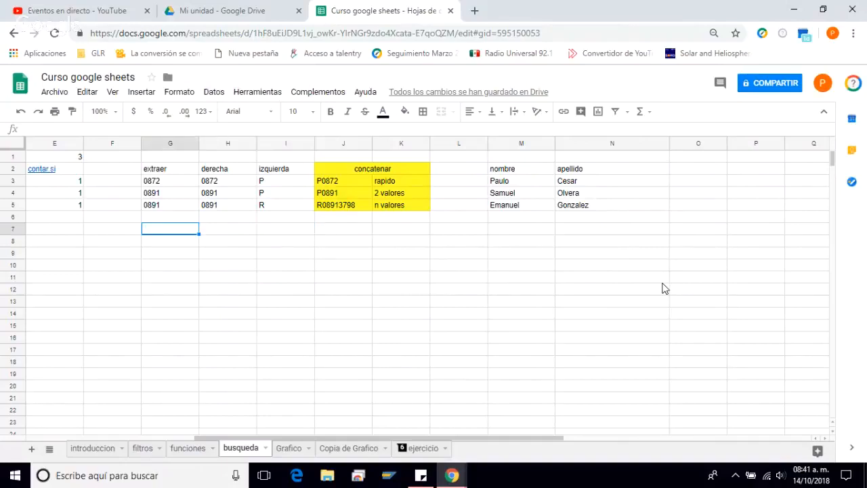
{"action": "key", "text": "Home"}
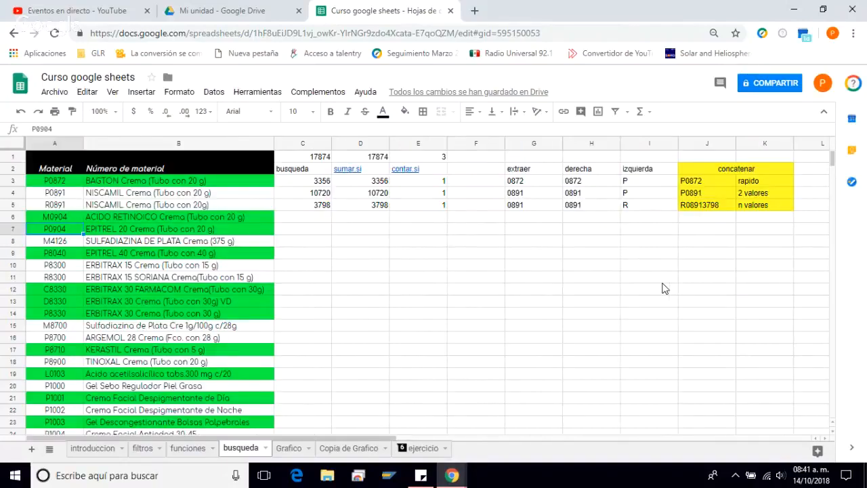
{"action": "key", "text": "Right"}
{"action": "key", "text": "Right"}
{"action": "key", "text": "Right"}
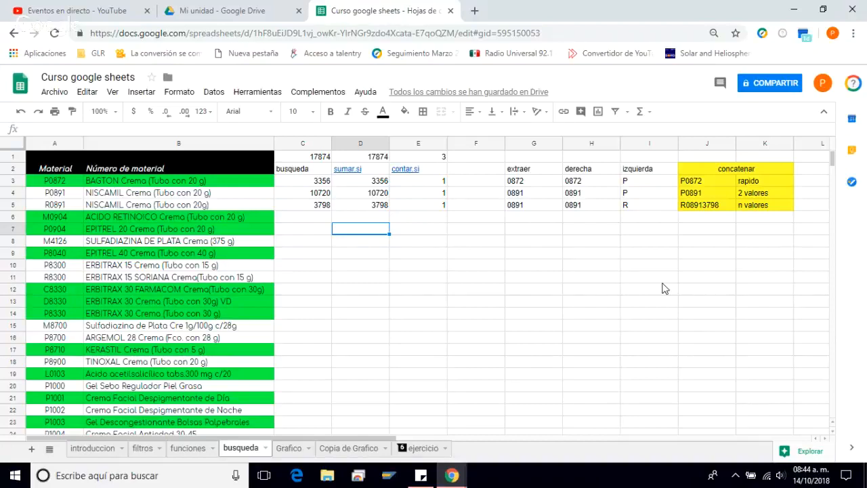
Switch to the Grafico sheet and look over its chart and the material code list in A2, keeping the current code.
{"action": "left_click", "coordinate": [296, 450]}
{"action": "scroll", "coordinate": [749, 302], "scroll_direction": "up", "scroll_amount": 2}
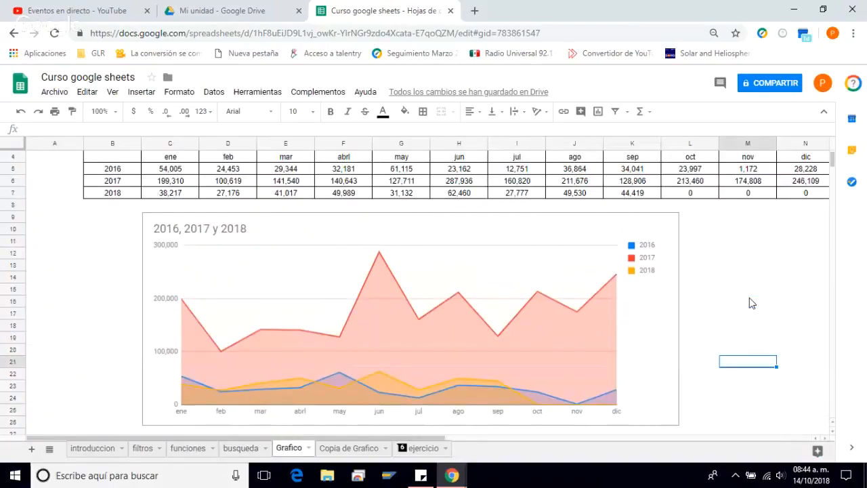
{"action": "scroll", "coordinate": [749, 303], "scroll_direction": "up", "scroll_amount": 1}
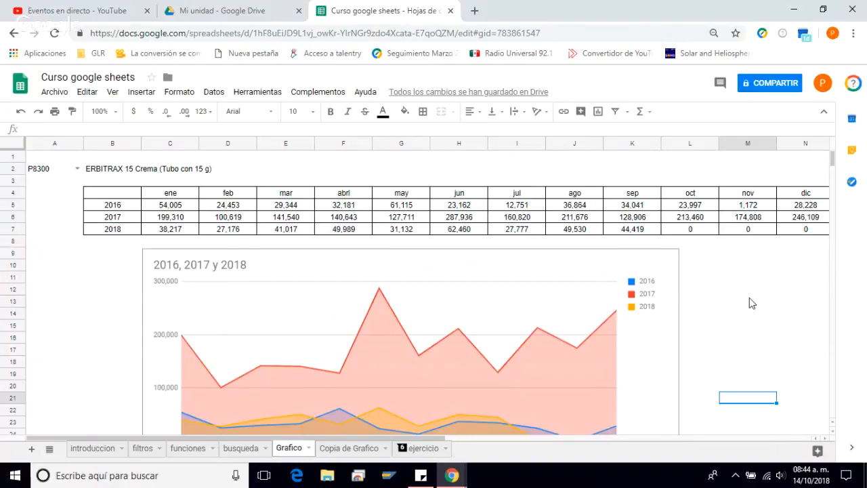
{"action": "left_click", "coordinate": [79, 169]}
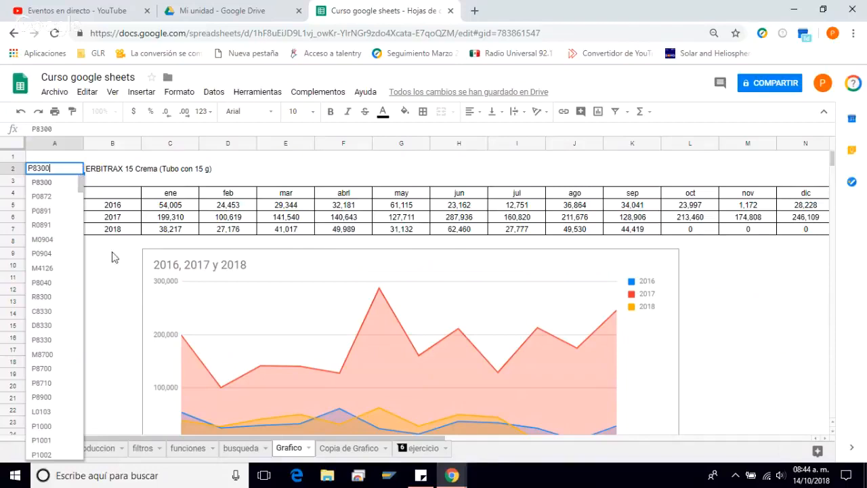
{"action": "left_click", "coordinate": [110, 252]}
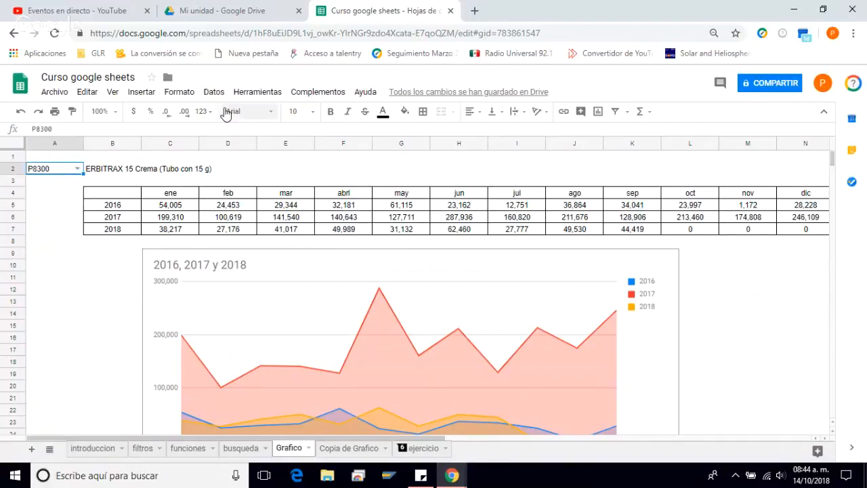
Examine A2's data validation rule and the code list it produces, and leave the rule without saving changes.
{"action": "left_click", "coordinate": [193, 96]}
{"action": "mouse_move", "coordinate": [213, 93]}
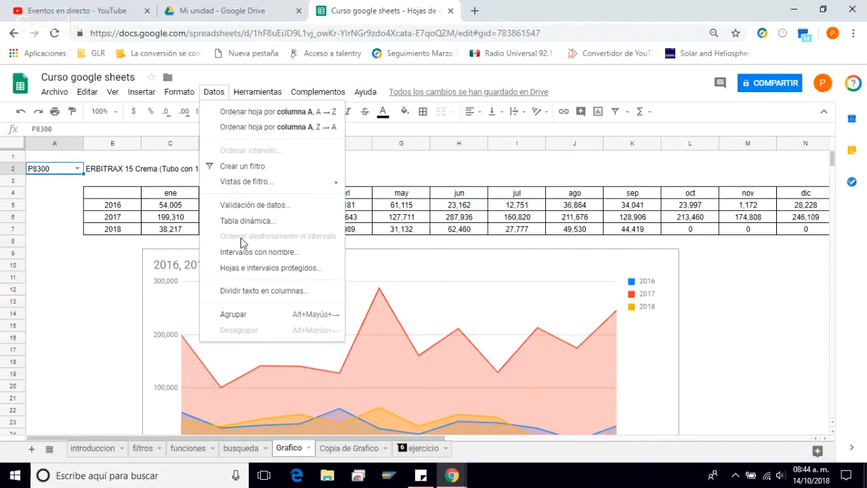
{"action": "left_click", "coordinate": [252, 204]}
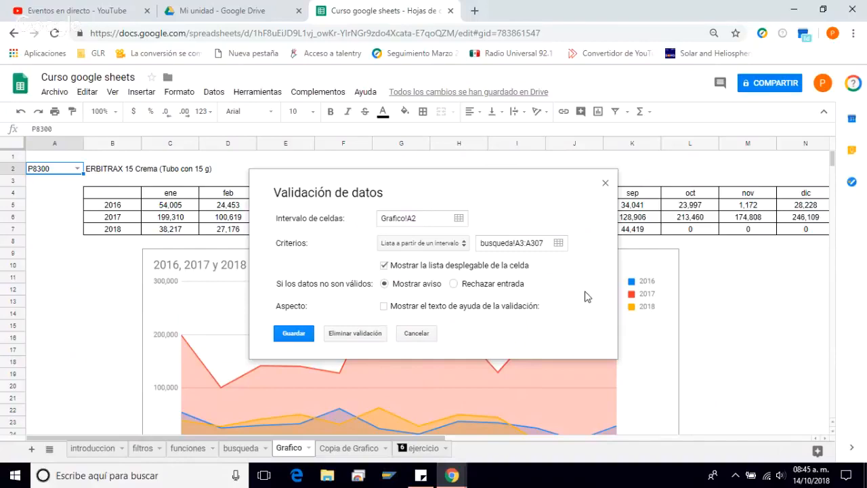
{"action": "left_click", "coordinate": [44, 290]}
{"action": "left_click", "coordinate": [78, 168]}
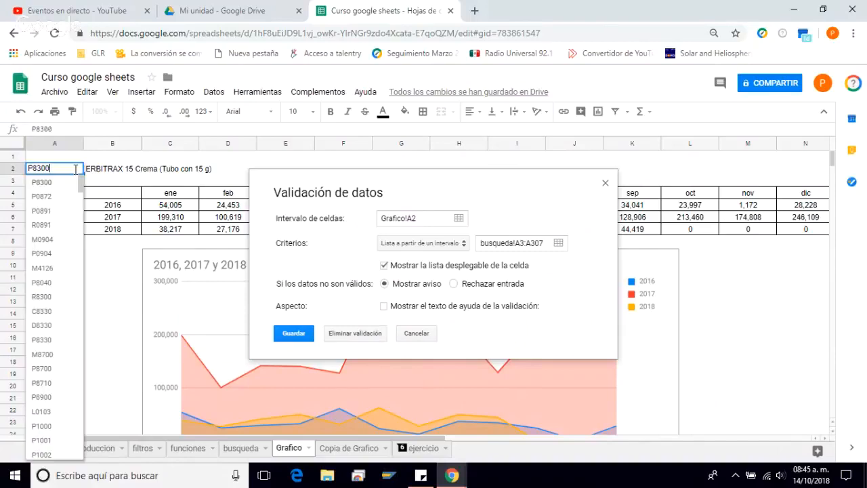
{"action": "left_click_drag", "start_coordinate": [83, 187], "coordinate": [72, 167]}
{"action": "left_click", "coordinate": [119, 288]}
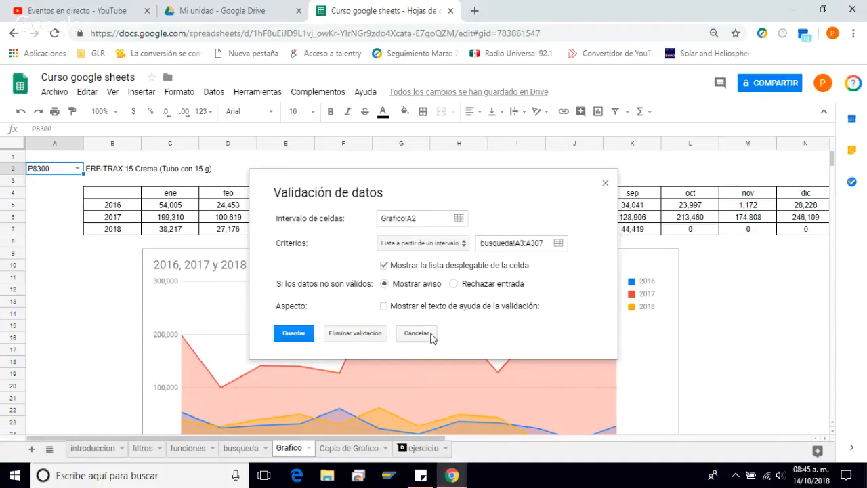
{"action": "left_click", "coordinate": [426, 334]}
Review A2's code list again, check the material column on the filtros sheet, and return to the Grafico sheet.
{"action": "left_click", "coordinate": [78, 169]}
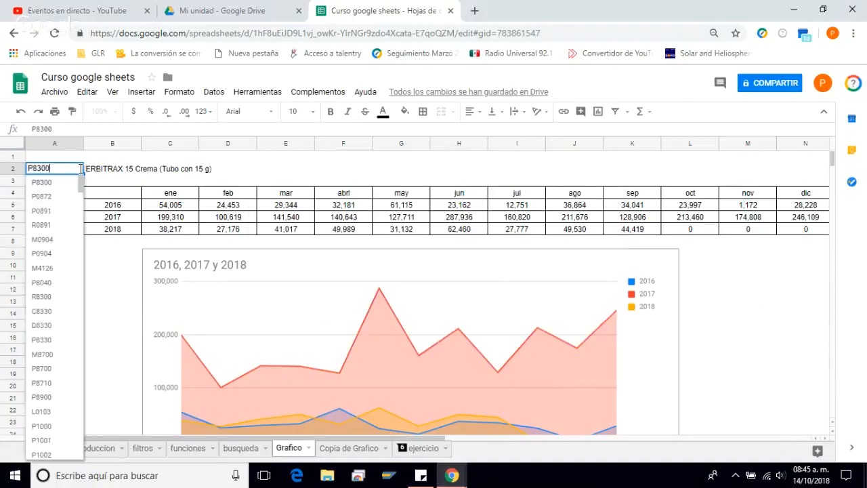
{"action": "left_click_drag", "start_coordinate": [80, 185], "coordinate": [77, 164]}
{"action": "key", "text": "Escape"}
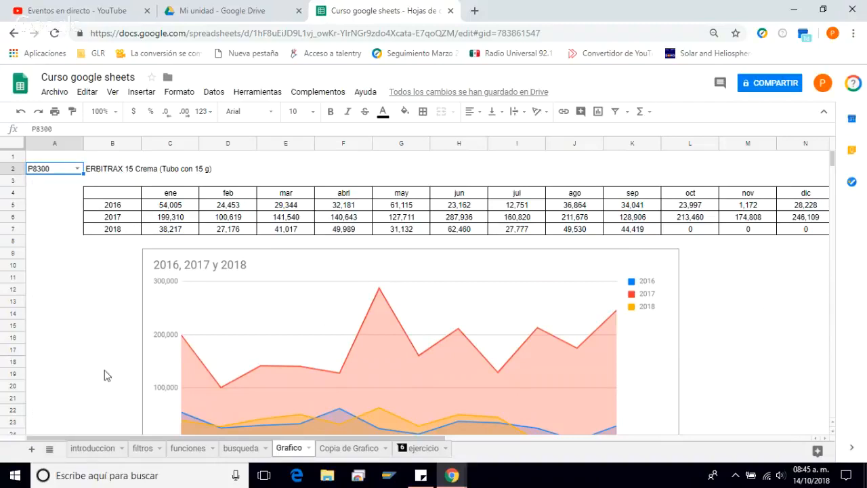
{"action": "left_click", "coordinate": [142, 449]}
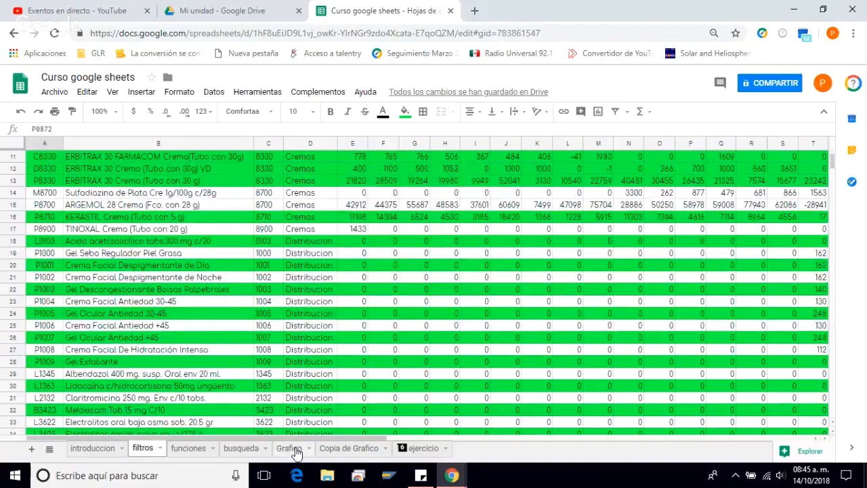
{"action": "left_click", "coordinate": [290, 448]}
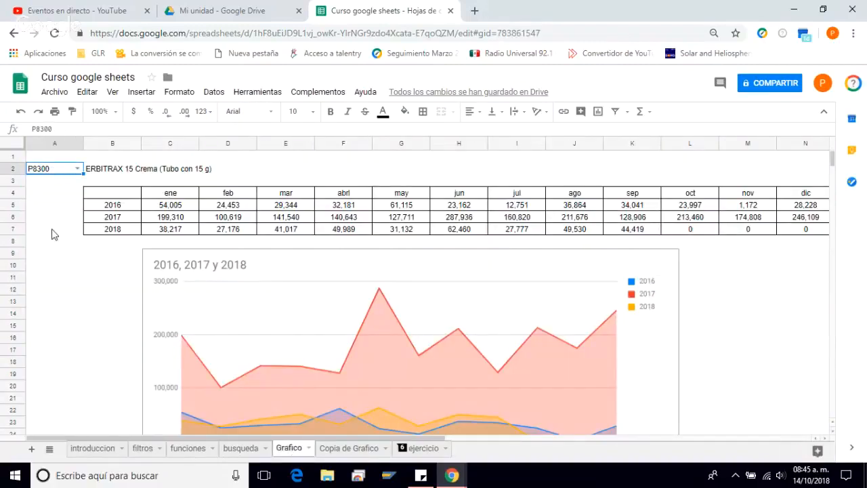
Enter the unlisted code AAAAA in A2 to test the validation, and reselect A2.
{"action": "key", "text": "Up"}
{"action": "key", "text": "Down"}
{"action": "type", "text": "AAAAA"}
{"action": "key", "text": "Return"}
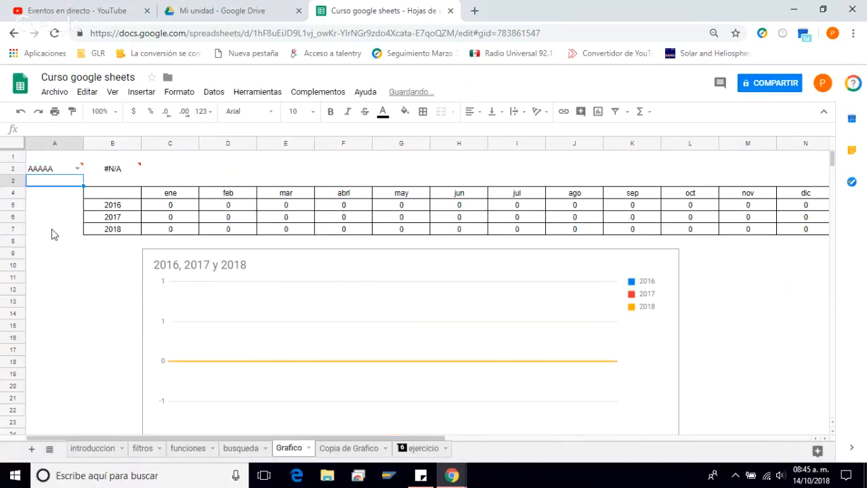
{"action": "key", "text": "Up"}
{"action": "key", "text": "Right"}
{"action": "key", "text": "Left"}
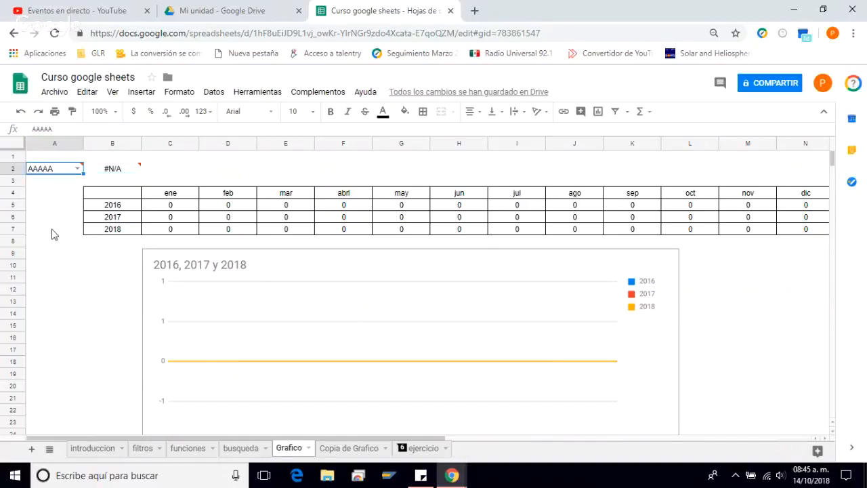
Choose the listed code R0891 in A2, and replace it with P8300.
{"action": "left_click", "coordinate": [78, 169]}
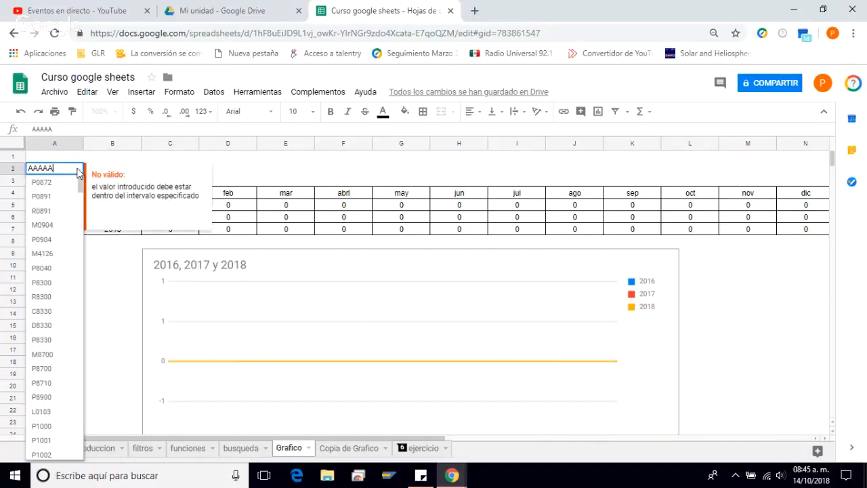
{"action": "left_click", "coordinate": [42, 211]}
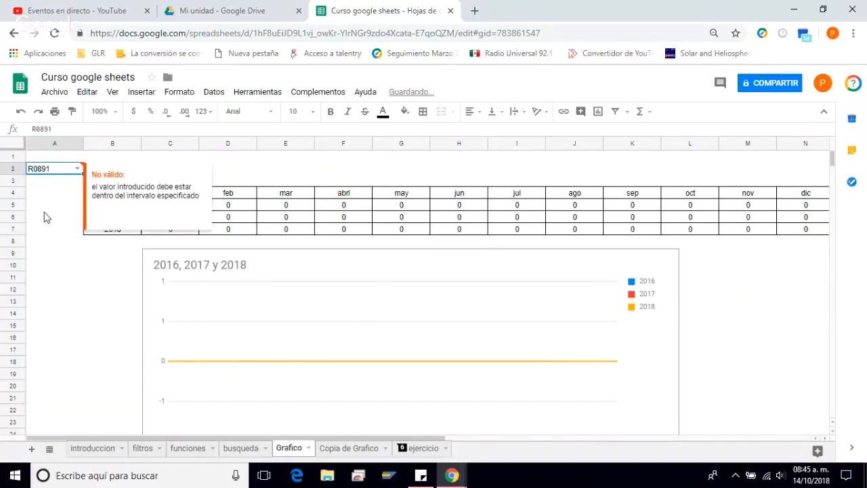
{"action": "left_click", "coordinate": [77, 168]}
{"action": "left_click", "coordinate": [52, 285]}
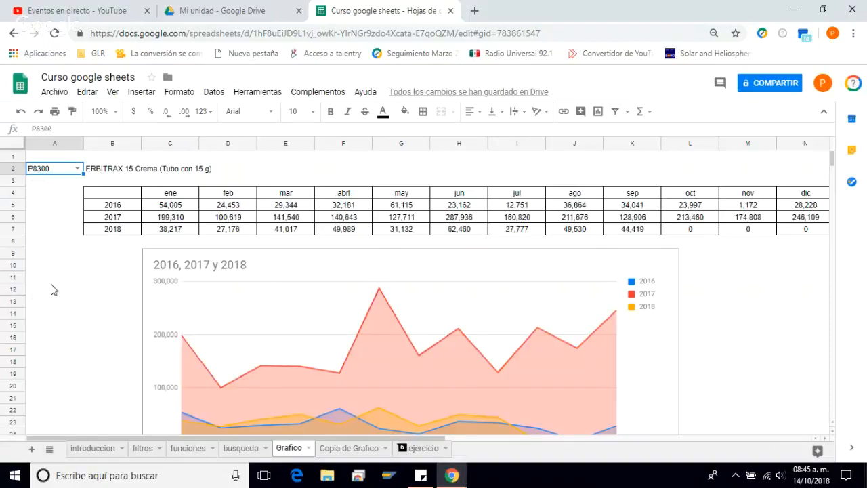
Check the BUSCARV formula in B2, and choose material P8700 from the list in A2.
{"action": "left_click", "coordinate": [104, 171]}
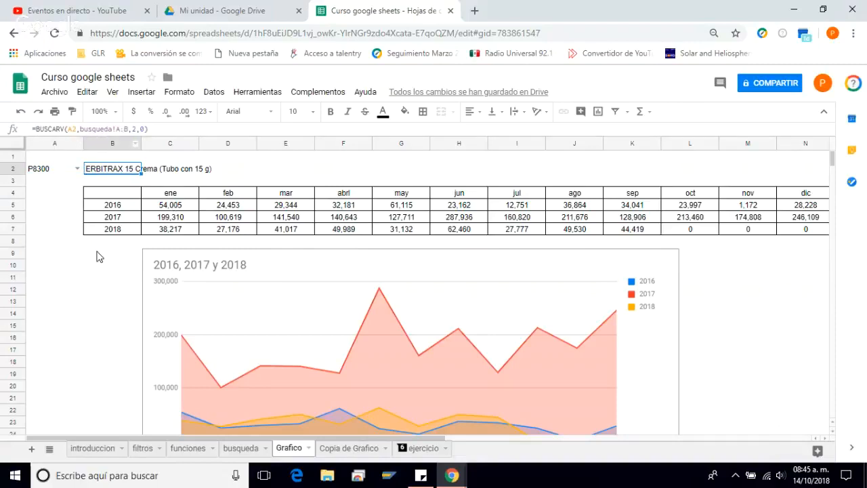
{"action": "left_click", "coordinate": [77, 168]}
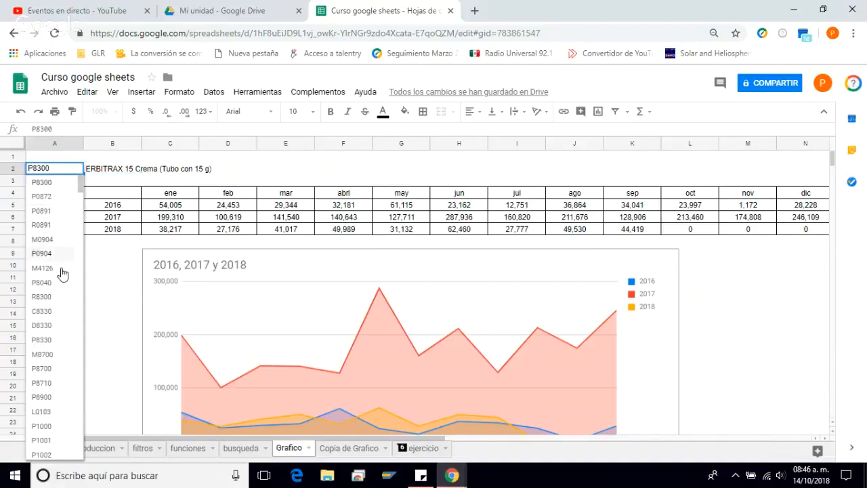
{"action": "left_click", "coordinate": [61, 368]}
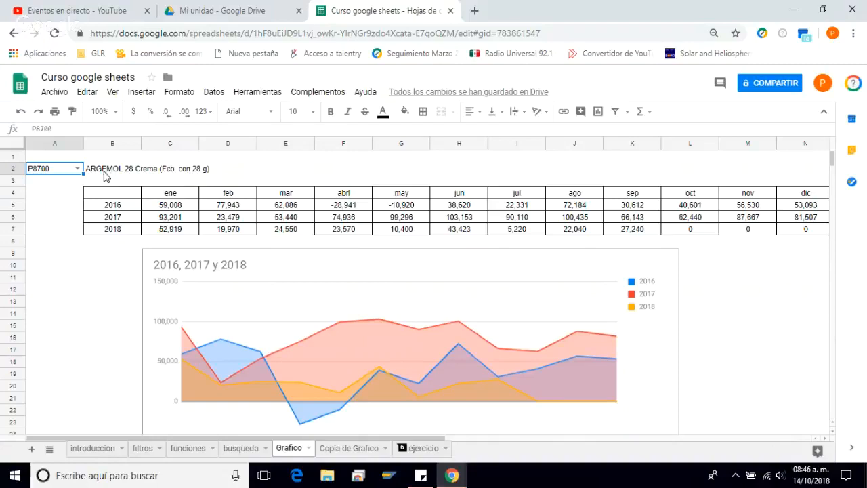
Examine the SUMAR.SI formula in C5 for January 2016 against its source sheet filtros, leaving the formula unedited.
{"action": "left_click", "coordinate": [179, 210]}
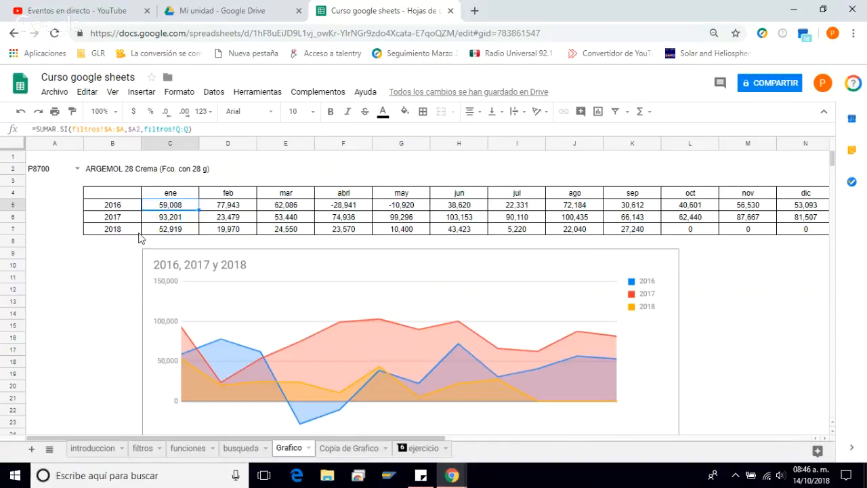
{"action": "left_click", "coordinate": [150, 450]}
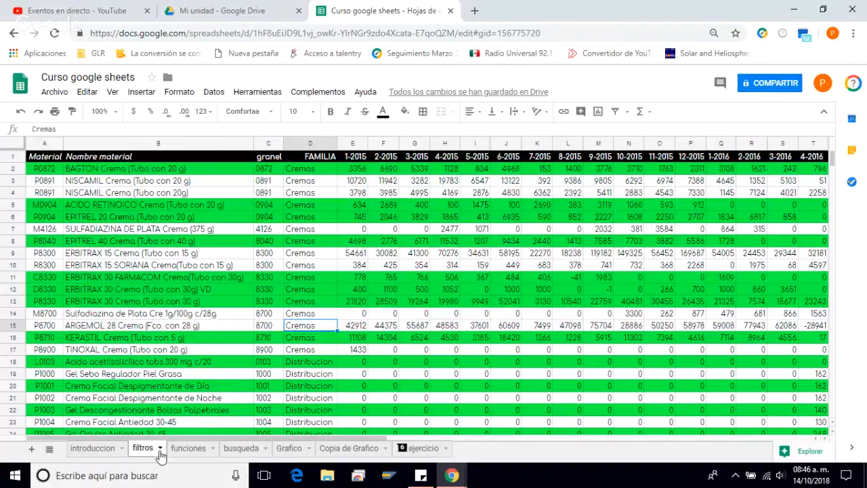
{"action": "left_click", "coordinate": [289, 449]}
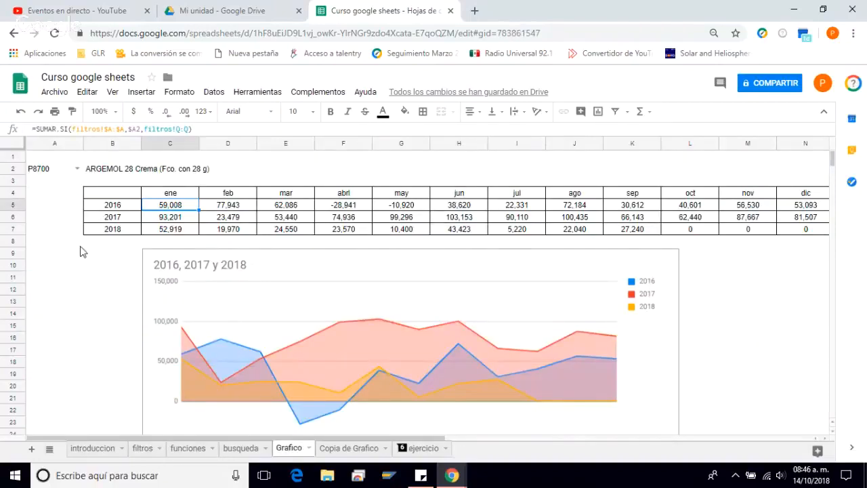
{"action": "left_click", "coordinate": [230, 128]}
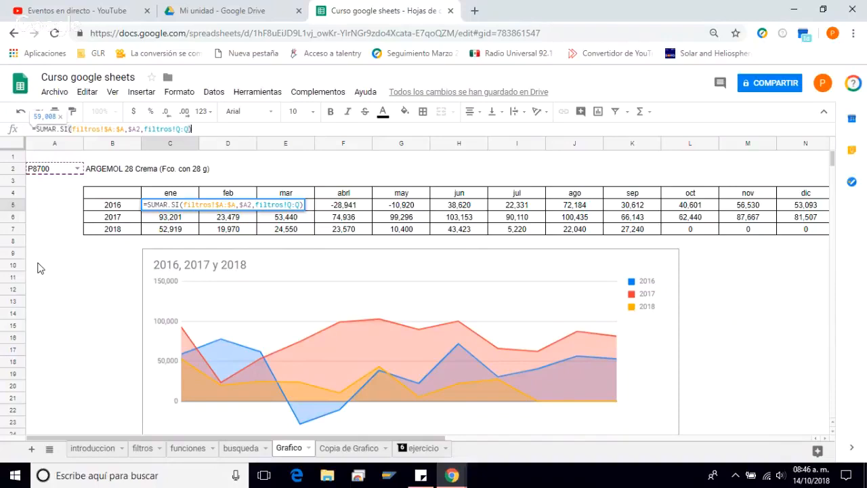
{"action": "key", "text": "Escape"}
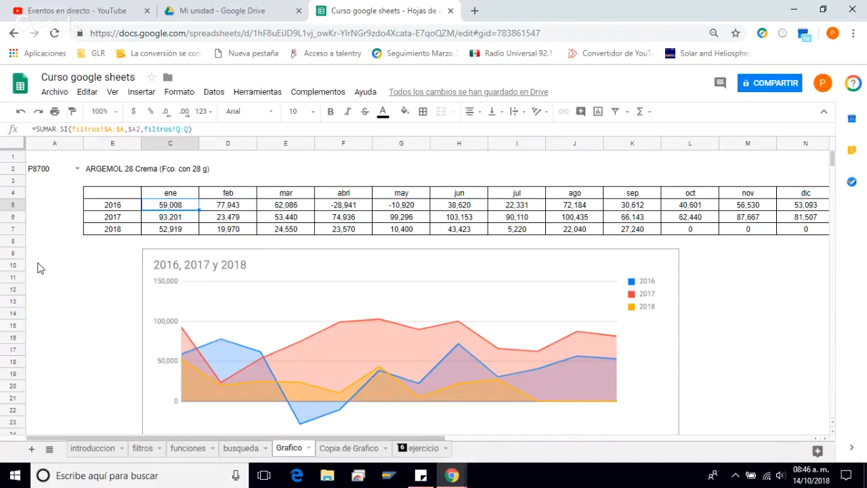
Open the area chart for editing, review its data and customization settings, and close the chart editor.
{"action": "left_click", "coordinate": [668, 276]}
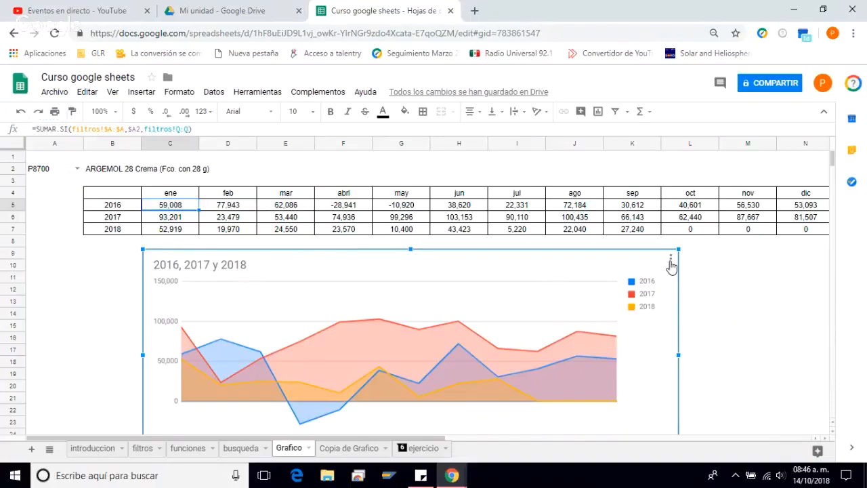
{"action": "left_click", "coordinate": [671, 262]}
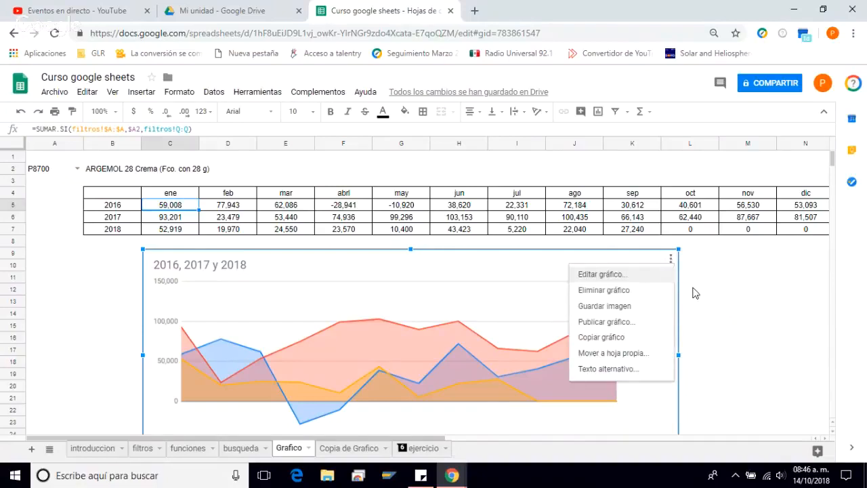
{"action": "left_click", "coordinate": [639, 275]}
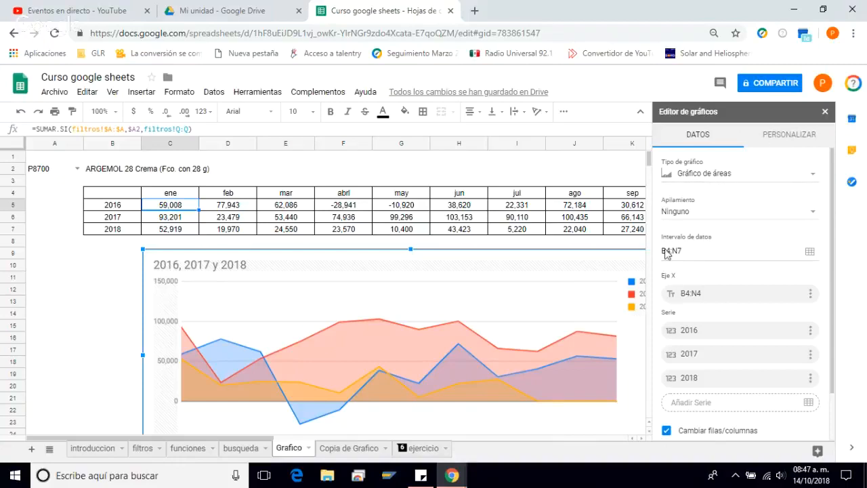
{"action": "left_click", "coordinate": [772, 135]}
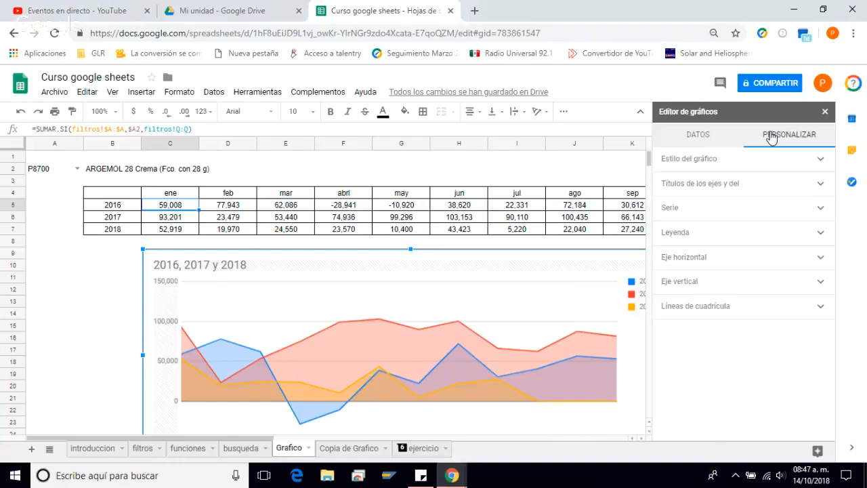
{"action": "left_click", "coordinate": [697, 135]}
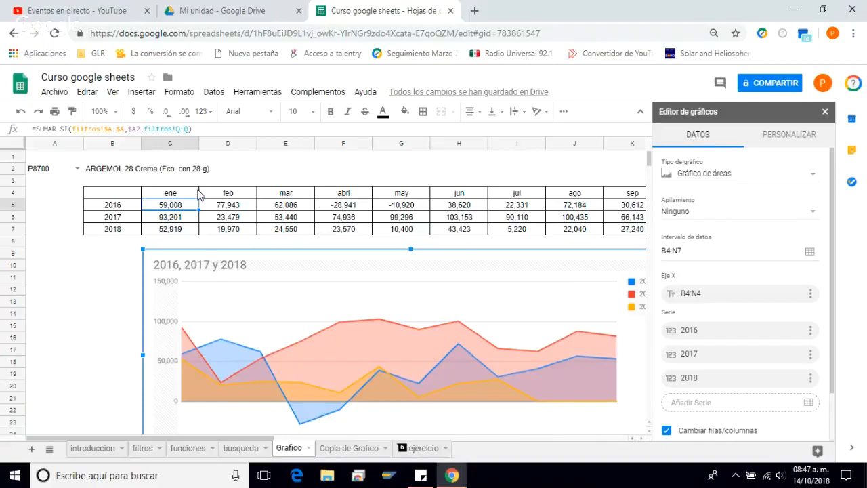
{"action": "left_click", "coordinate": [825, 112]}
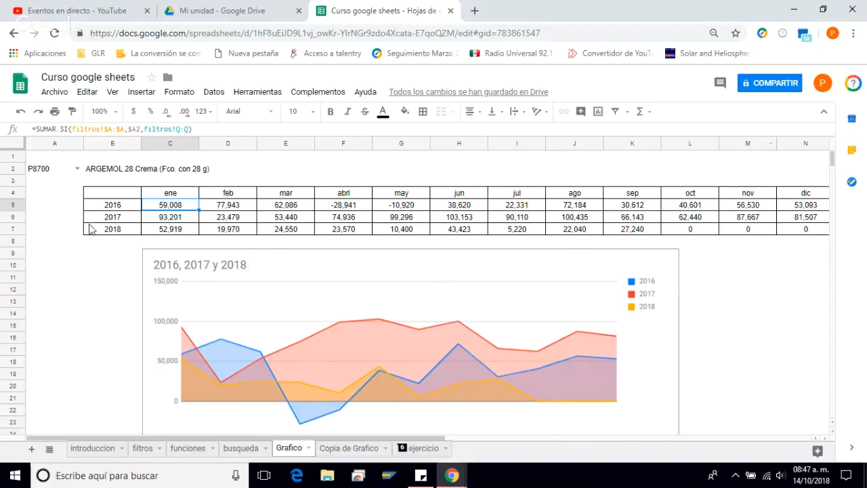
Select the whole monthly table B4:N7, including the month headers and the 2016 to 2018 rows.
{"action": "left_click", "coordinate": [125, 196]}
{"action": "key", "text": "shift+Down"}
{"action": "key", "text": "shift+Down"}
{"action": "key", "text": "shift+Down"}
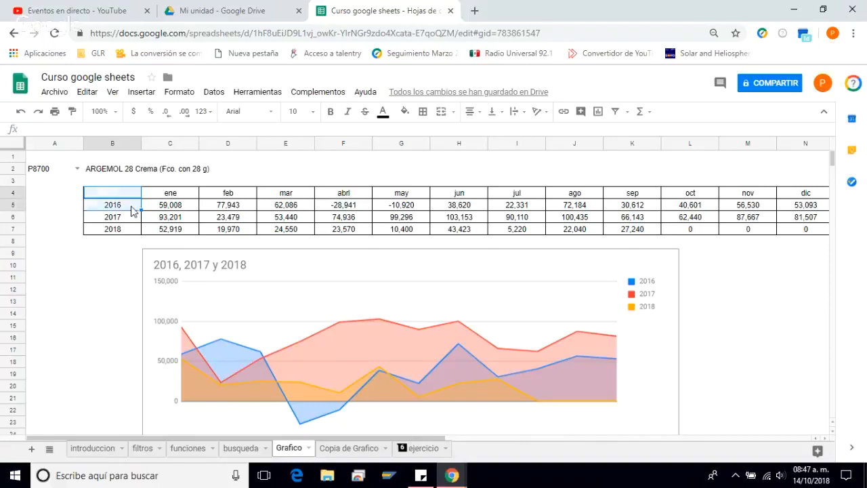
{"action": "key", "text": "shift+Right"}
{"action": "key", "text": "shift+Right"}
{"action": "key", "text": "shift+Right"}
{"action": "key", "text": "shift+Right"}
{"action": "key", "text": "shift+Right"}
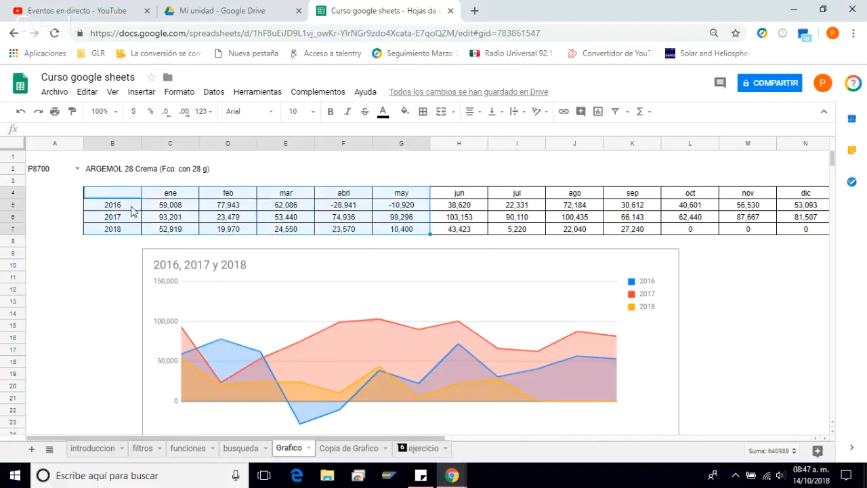
{"action": "key", "text": "ctrl+shift+Right"}
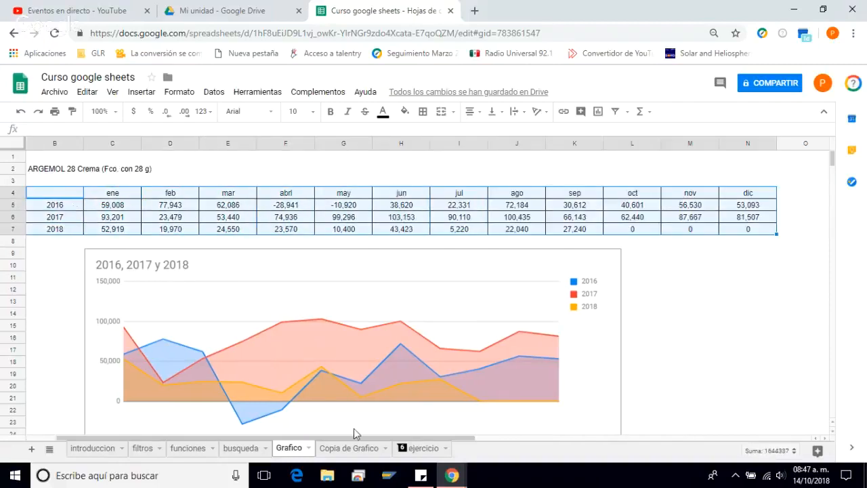
Insert a chart from the selected table B4:N7 and change its type to Gráfico combinado.
{"action": "scroll", "coordinate": [365, 436], "scroll_direction": "left", "scroll_amount": 1}
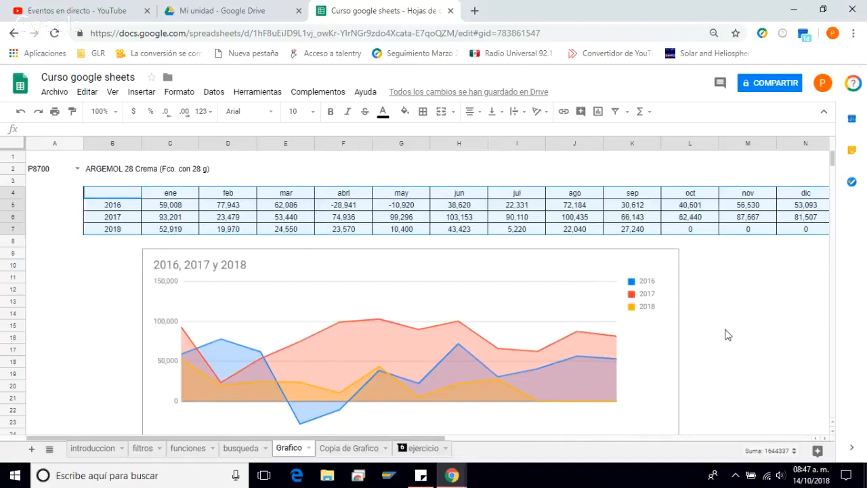
{"action": "left_click", "coordinate": [142, 93]}
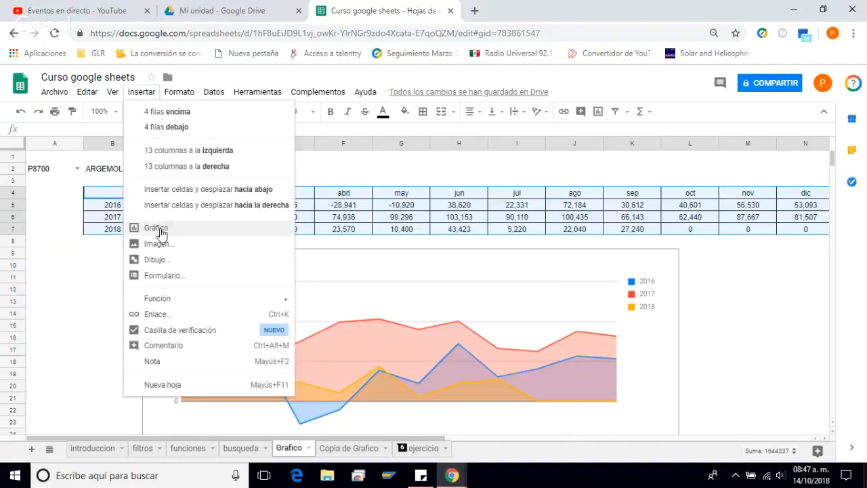
{"action": "left_click", "coordinate": [160, 232]}
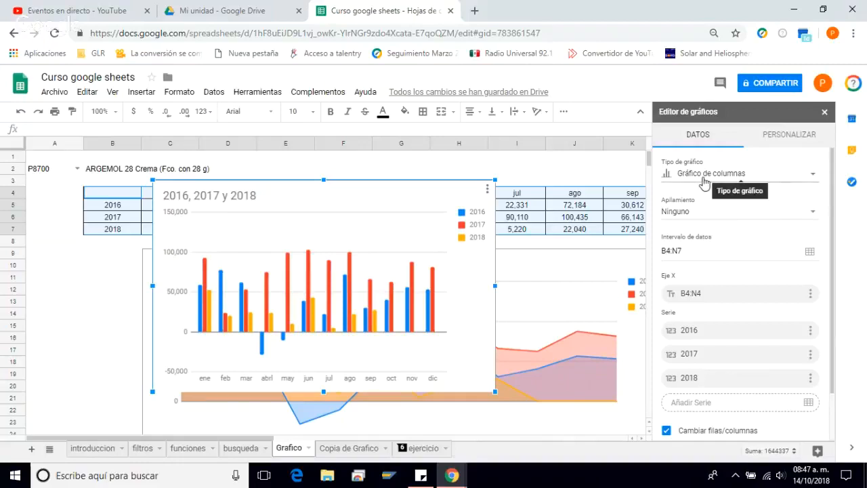
{"action": "left_click", "coordinate": [814, 177]}
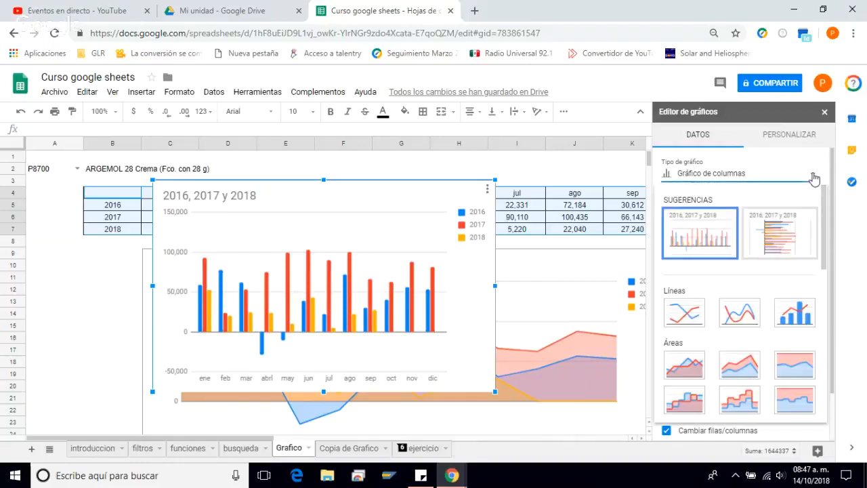
{"action": "left_click", "coordinate": [800, 315]}
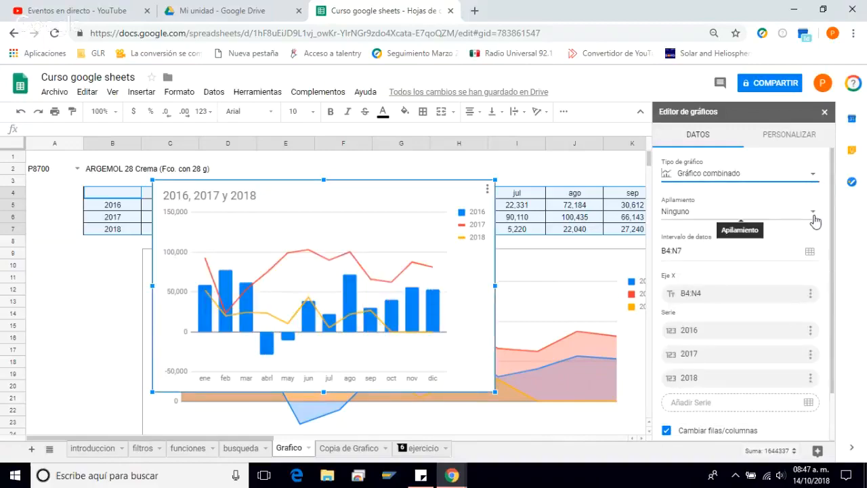
Switch the 2017 series of the combined chart to Áreas, to Columnas, and back to Líneas.
{"action": "left_click", "coordinate": [399, 277]}
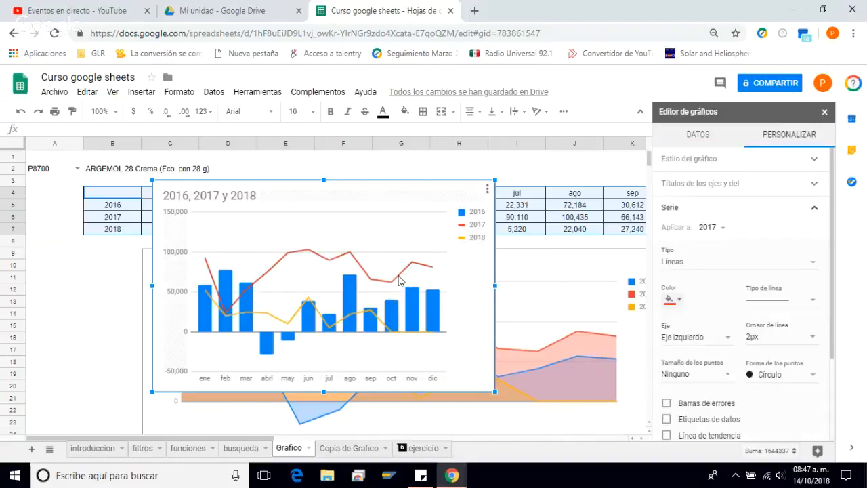
{"action": "left_click", "coordinate": [812, 266]}
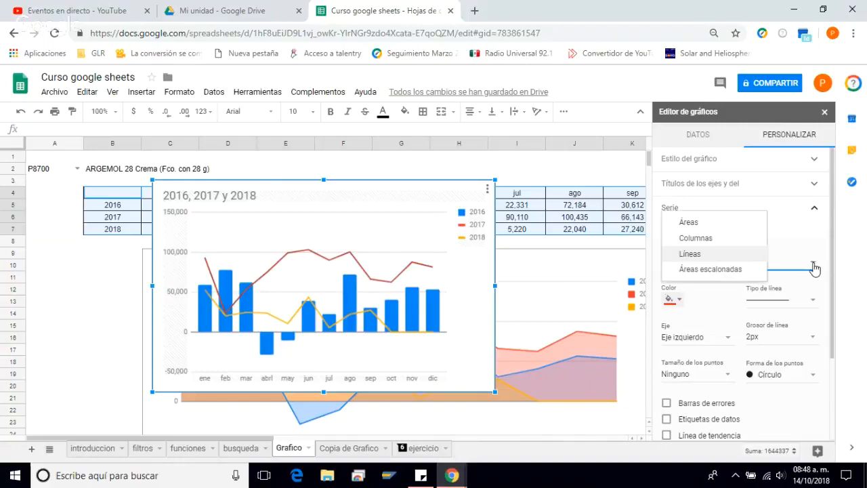
{"action": "left_click", "coordinate": [706, 226]}
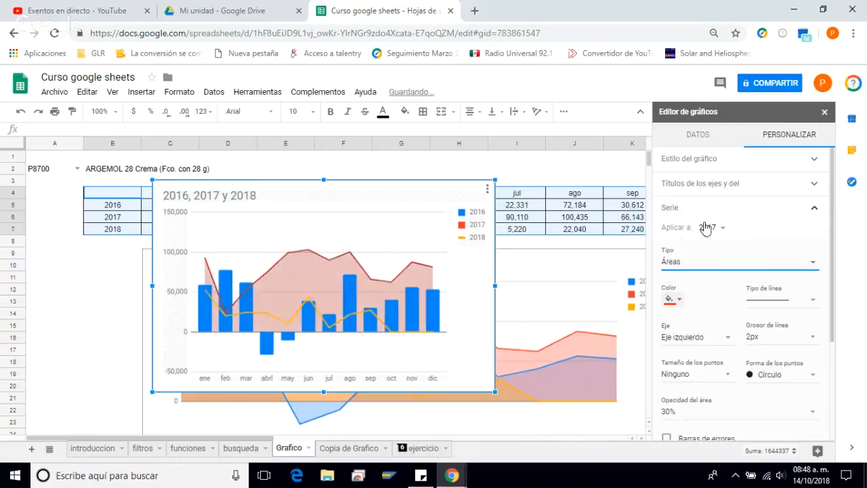
{"action": "left_click", "coordinate": [813, 264]}
{"action": "left_click", "coordinate": [701, 276]}
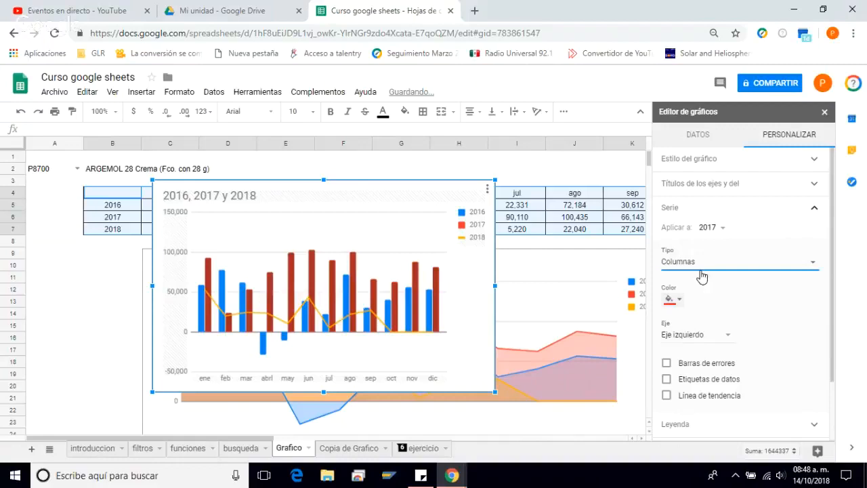
{"action": "left_click", "coordinate": [815, 270]}
{"action": "left_click", "coordinate": [689, 271]}
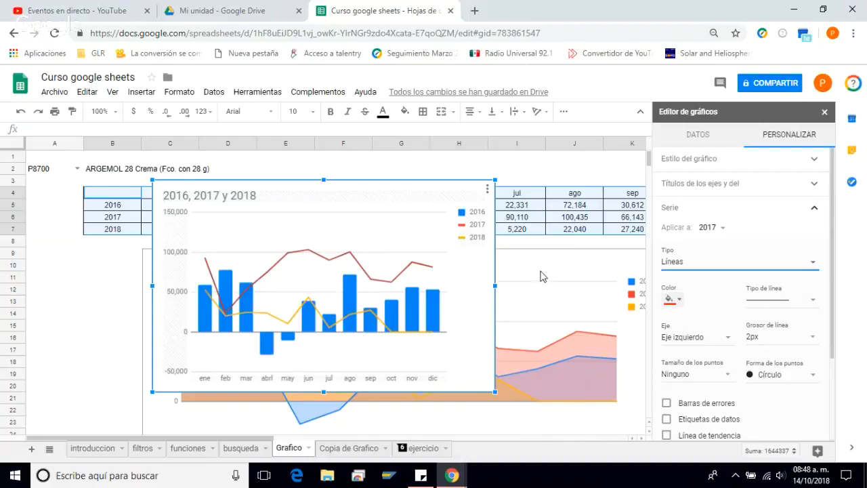
Inspect the combined chart's data points, including April 2016, and review its chart style options.
{"action": "mouse_move", "coordinate": [348, 302]}
{"action": "mouse_move", "coordinate": [355, 283]}
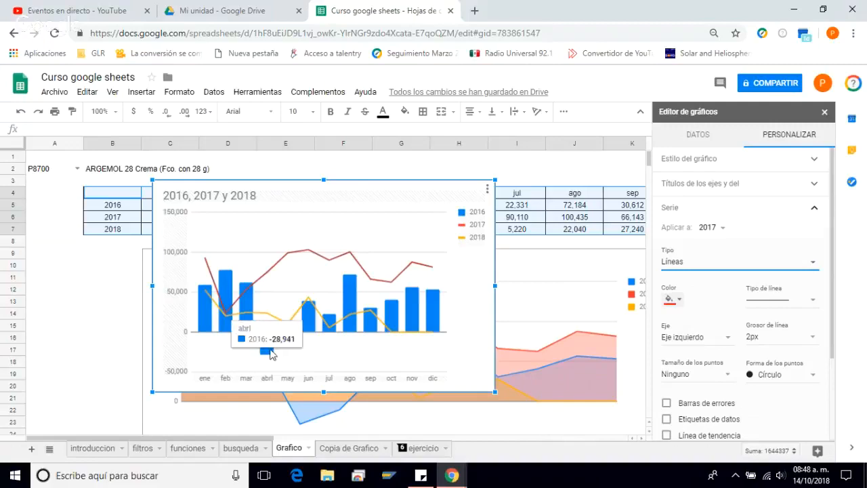
{"action": "mouse_move", "coordinate": [275, 353]}
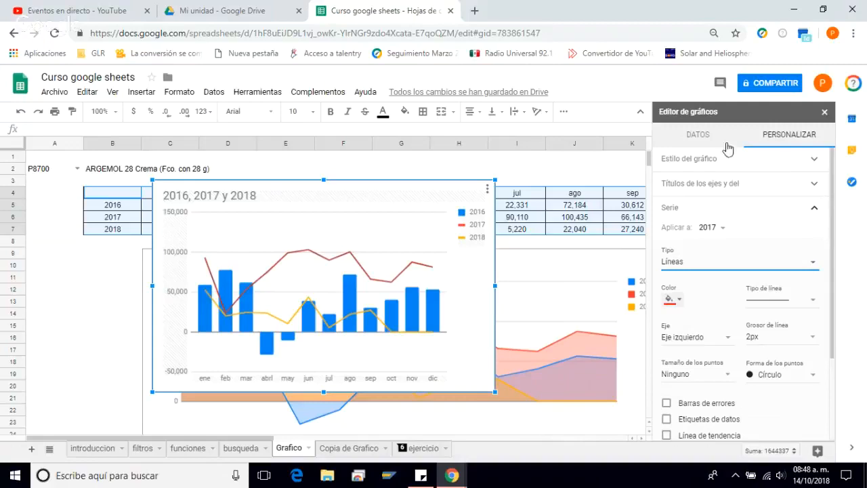
{"action": "left_click", "coordinate": [815, 165]}
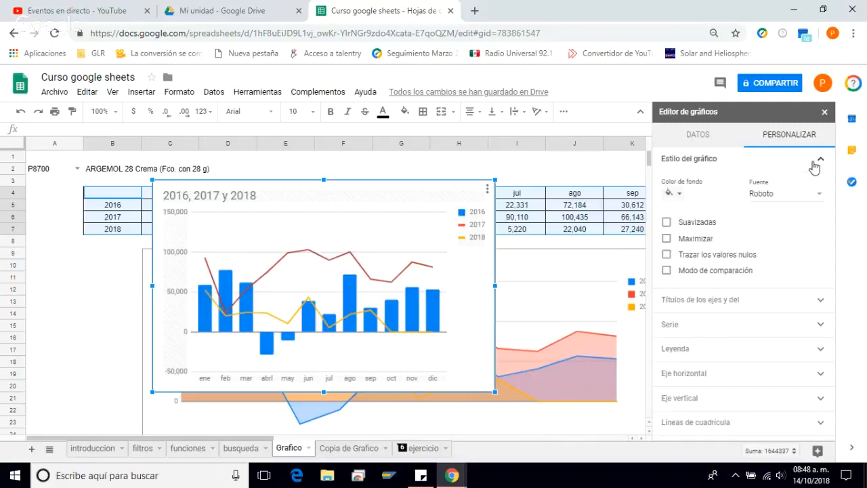
Change the new chart's type to Gráfico de áreas and from there to Gráfico de columnas apiladas.
{"action": "left_click", "coordinate": [696, 135]}
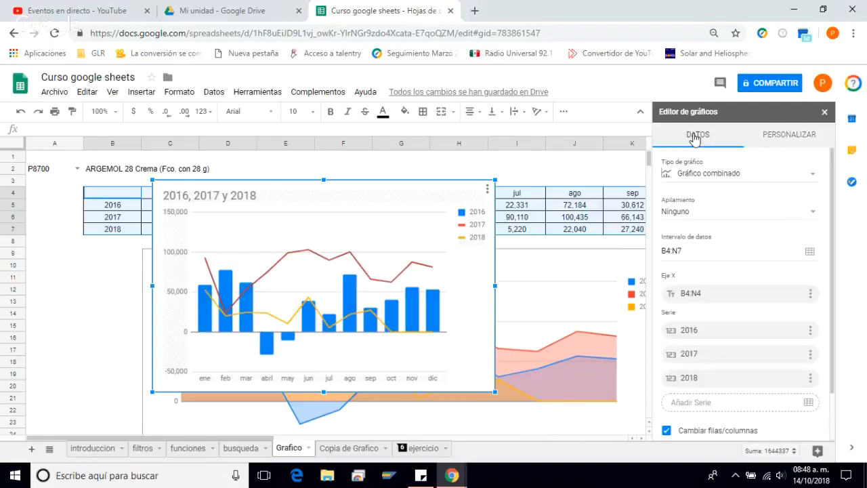
{"action": "left_click", "coordinate": [812, 173]}
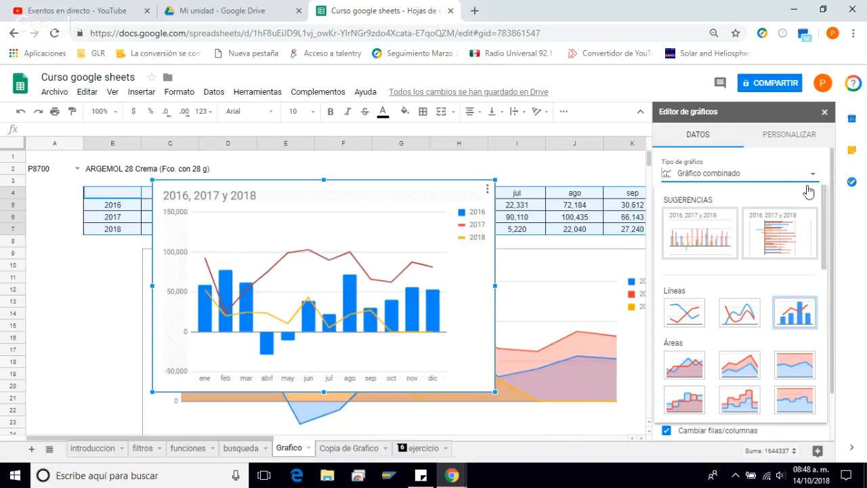
{"action": "left_click", "coordinate": [685, 366]}
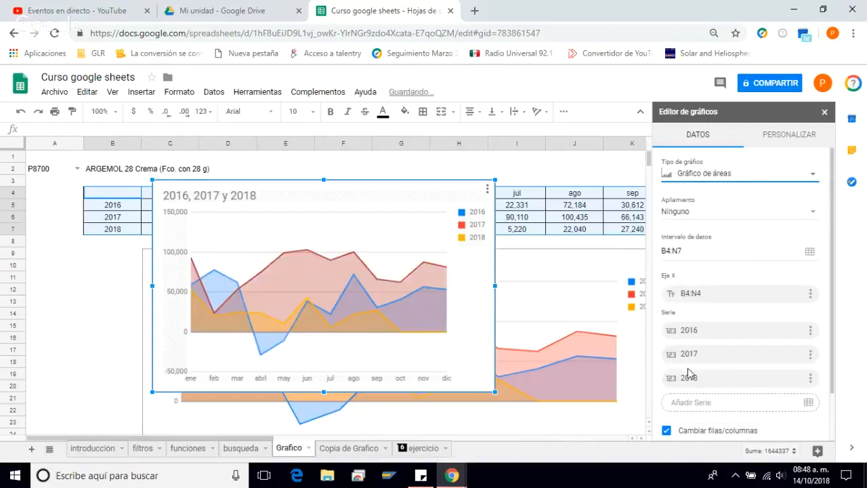
{"action": "left_click", "coordinate": [813, 175]}
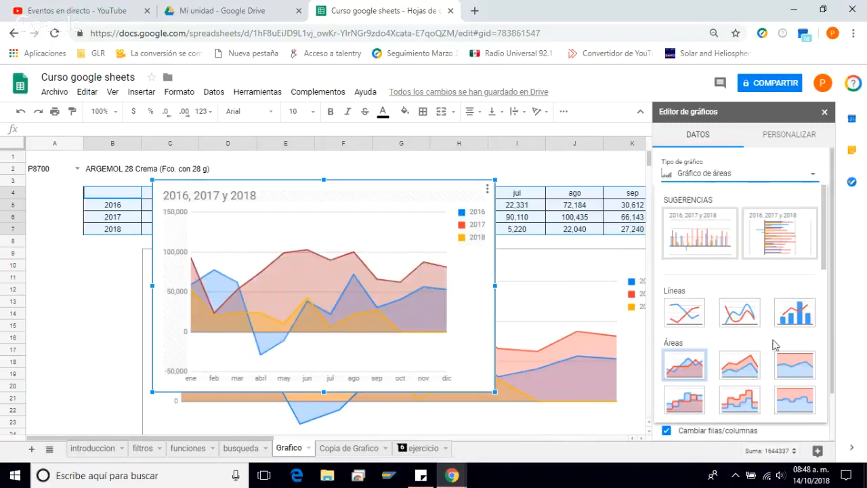
{"action": "scroll", "coordinate": [791, 352], "scroll_direction": "down", "scroll_amount": 2}
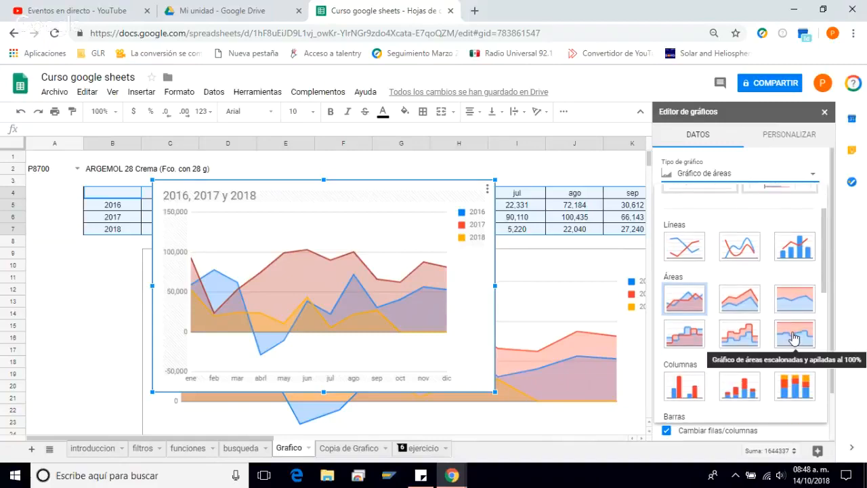
{"action": "scroll", "coordinate": [794, 339], "scroll_direction": "down", "scroll_amount": 2}
{"action": "left_click", "coordinate": [742, 328]}
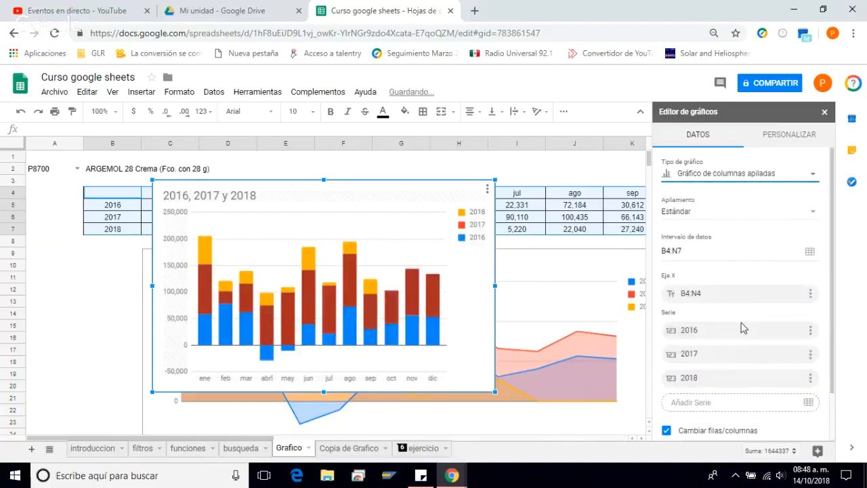
Browse the remaining chart types and delete the new stacked column chart from the sheet.
{"action": "left_click", "coordinate": [814, 178]}
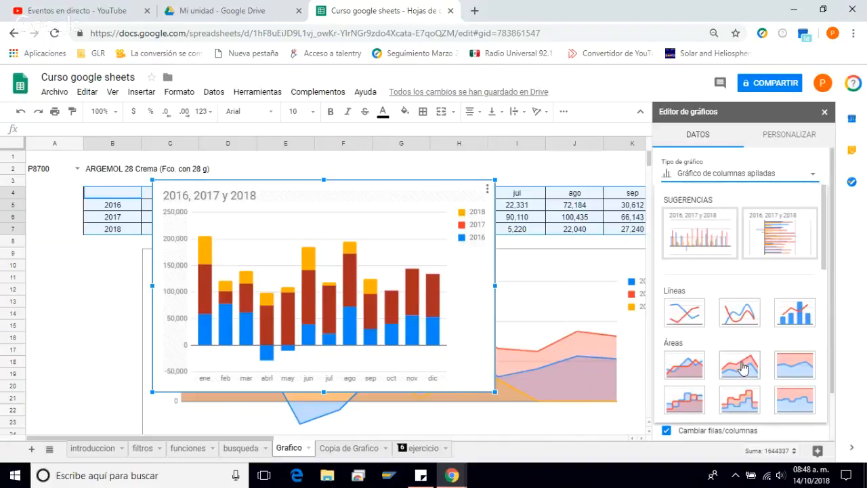
{"action": "scroll", "coordinate": [828, 287], "scroll_direction": "down", "scroll_amount": 5}
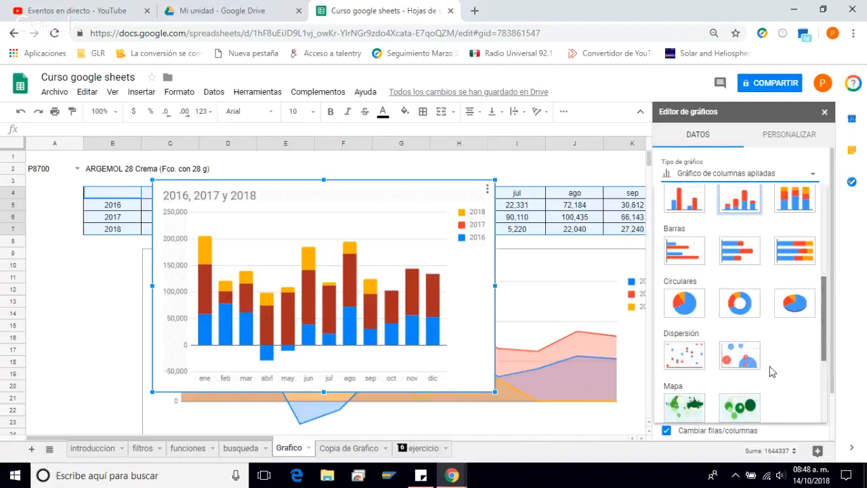
{"action": "left_click", "coordinate": [824, 113]}
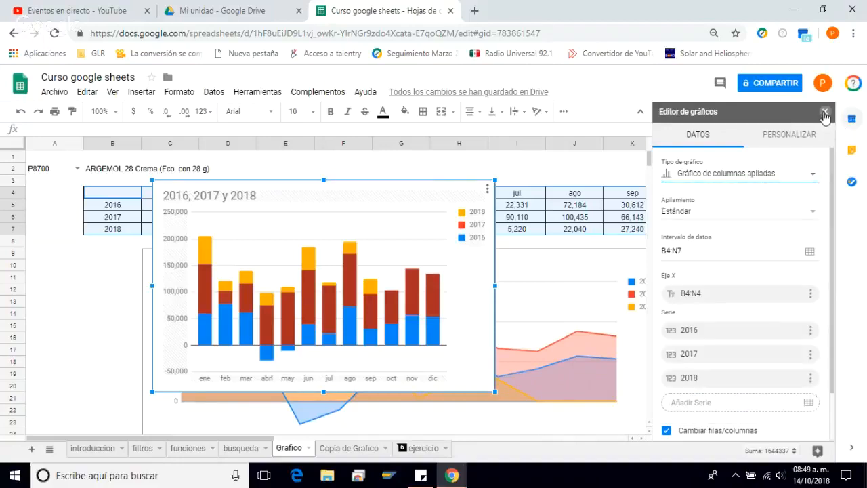
{"action": "left_click", "coordinate": [824, 113]}
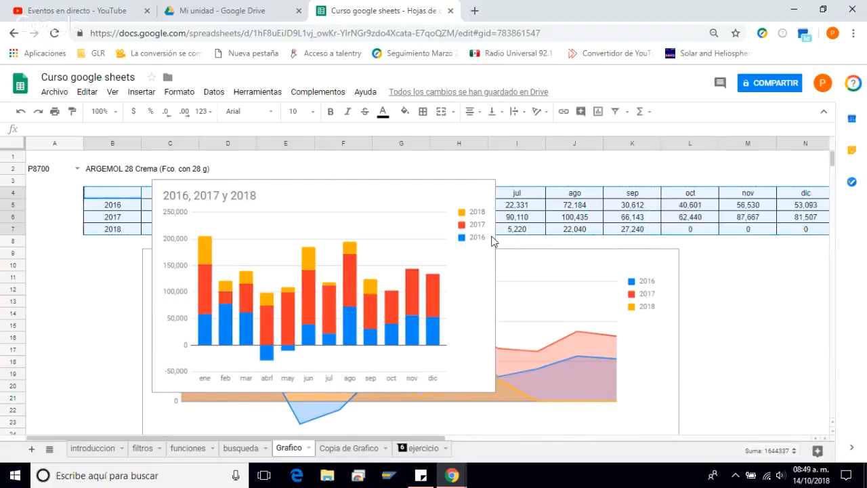
{"action": "left_click", "coordinate": [491, 265]}
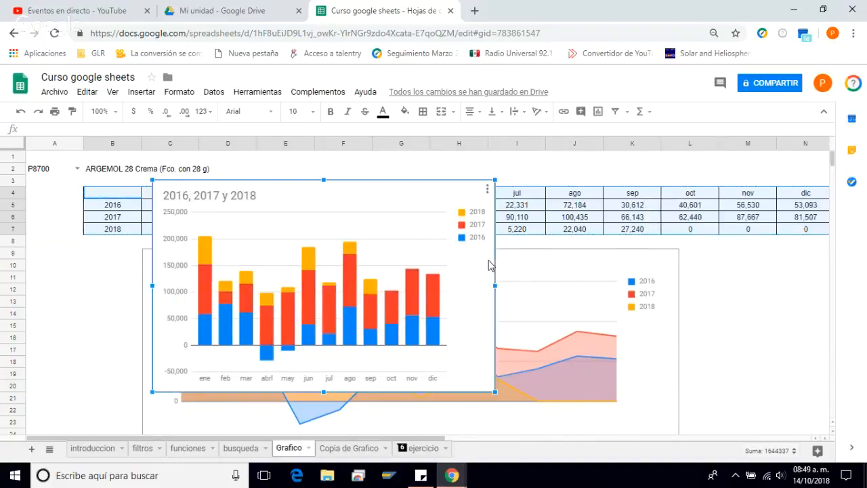
{"action": "key", "text": "Delete"}
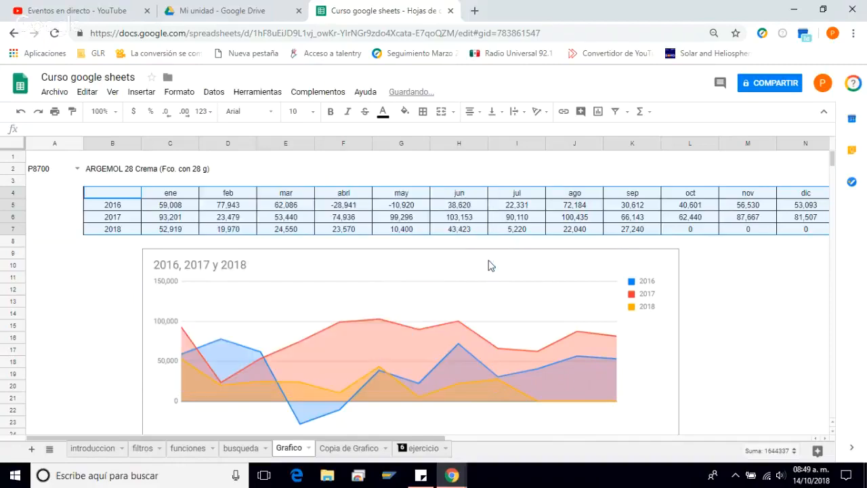
Check the material list in A2 and the BUSCARV formula in B2.
{"action": "left_click", "coordinate": [738, 341]}
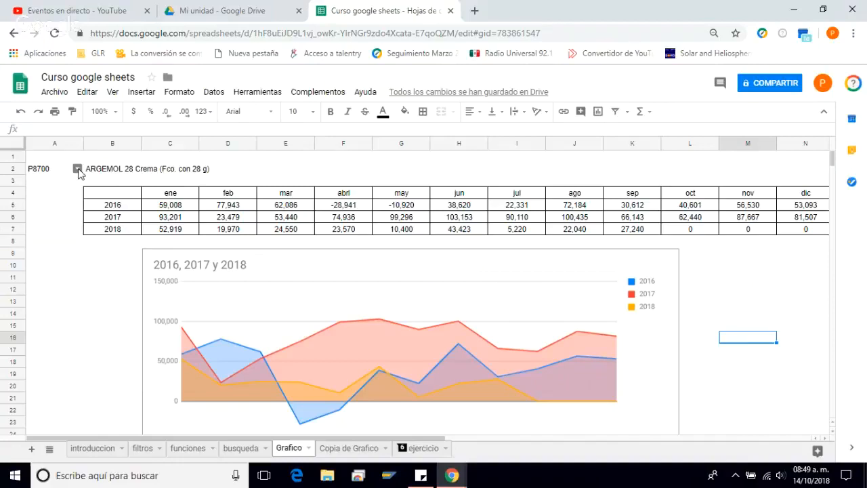
{"action": "left_click", "coordinate": [78, 170]}
{"action": "left_click", "coordinate": [122, 174]}
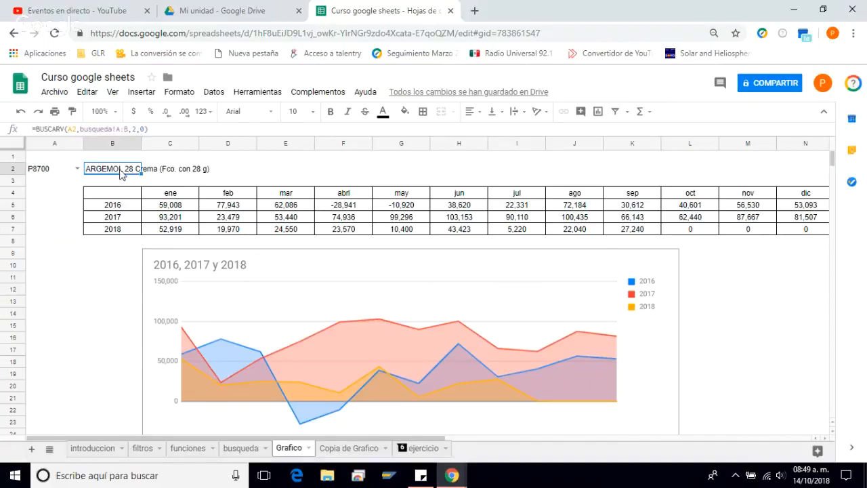
Examine the interval and criterion arguments of the SUMAR.SI formula in C5, leaving it unedited.
{"action": "left_click", "coordinate": [175, 206]}
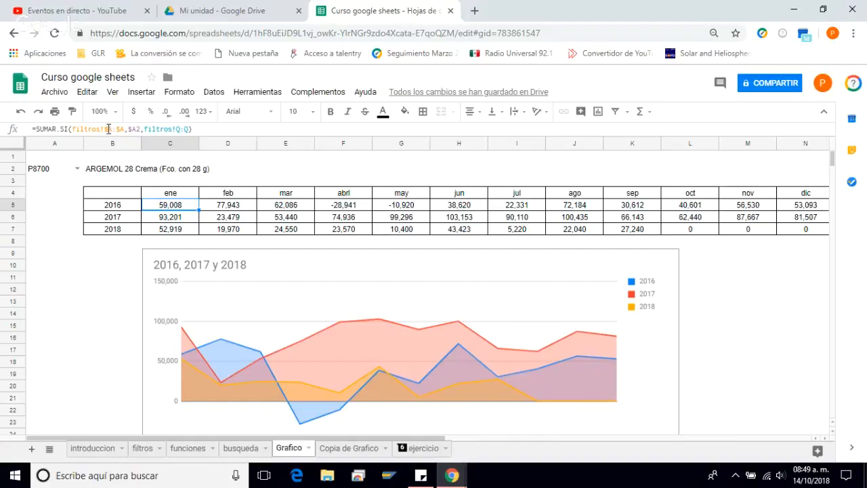
{"action": "left_click", "coordinate": [123, 130]}
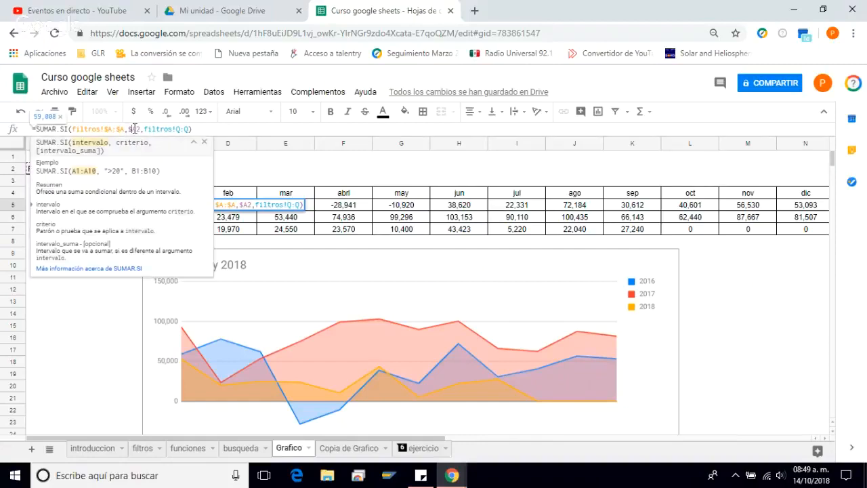
{"action": "left_click", "coordinate": [132, 129]}
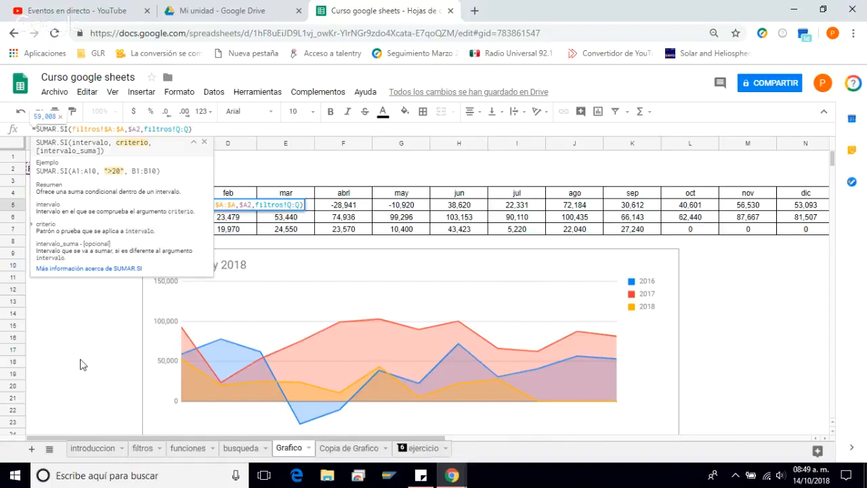
{"action": "key", "text": "Tab"}
Compare the SUMAR.SI formulas across the 2016 months and down the January column to 2018.
{"action": "key", "text": "Right"}
{"action": "key", "text": "Right"}
{"action": "key", "text": "Right"}
{"action": "key", "text": "Right"}
{"action": "key", "text": "Right"}
{"action": "key", "text": "Right"}
{"action": "key", "text": "Right"}
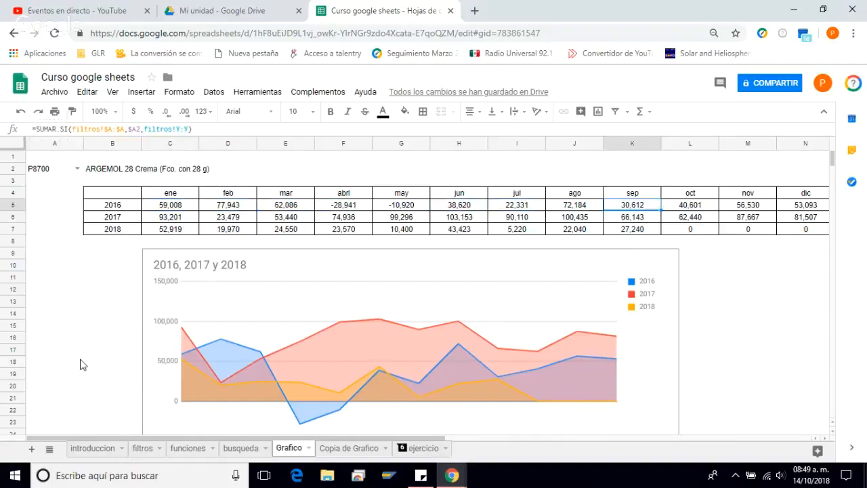
{"action": "key", "text": "Left"}
{"action": "key", "text": "Left"}
{"action": "key", "text": "Left"}
{"action": "key", "text": "Left"}
{"action": "key", "text": "Left"}
{"action": "key", "text": "Left"}
{"action": "key", "text": "Left"}
{"action": "key", "text": "Left"}
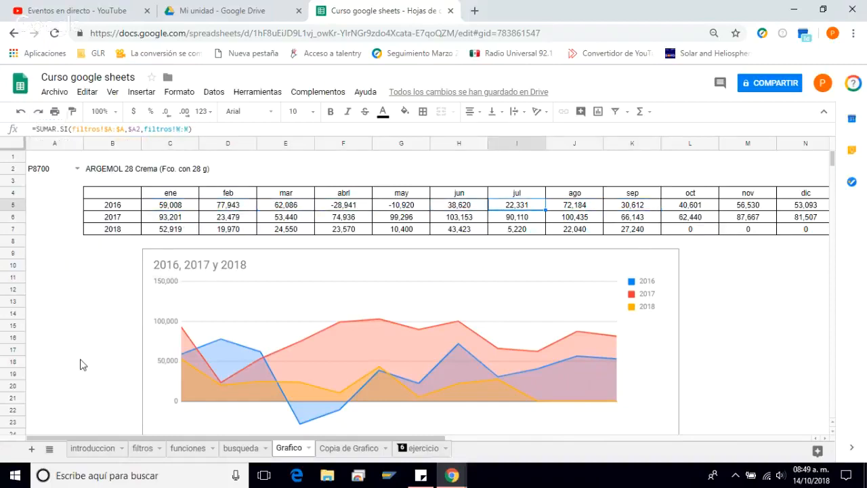
{"action": "key", "text": "Down"}
{"action": "key", "text": "Down"}
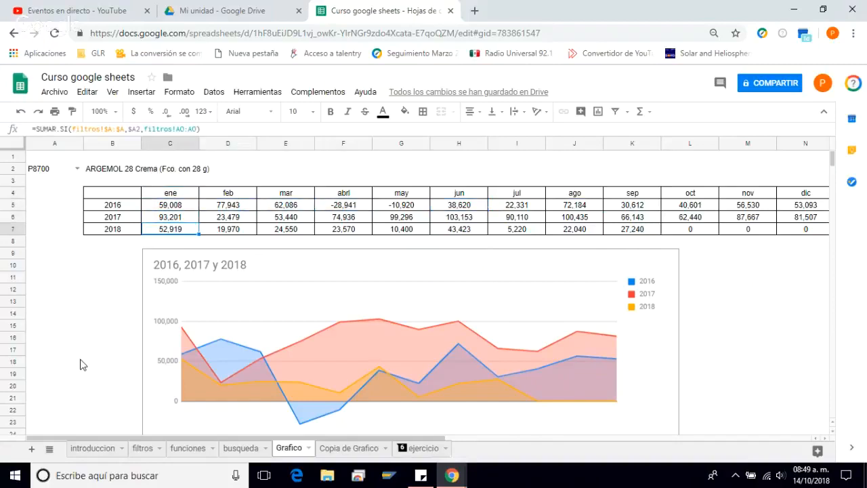
Examine the $A2 criterion argument of the SUMAR.SI formula in C5, leaving the formula unedited.
{"action": "key", "text": "Up"}
{"action": "key", "text": "Up"}
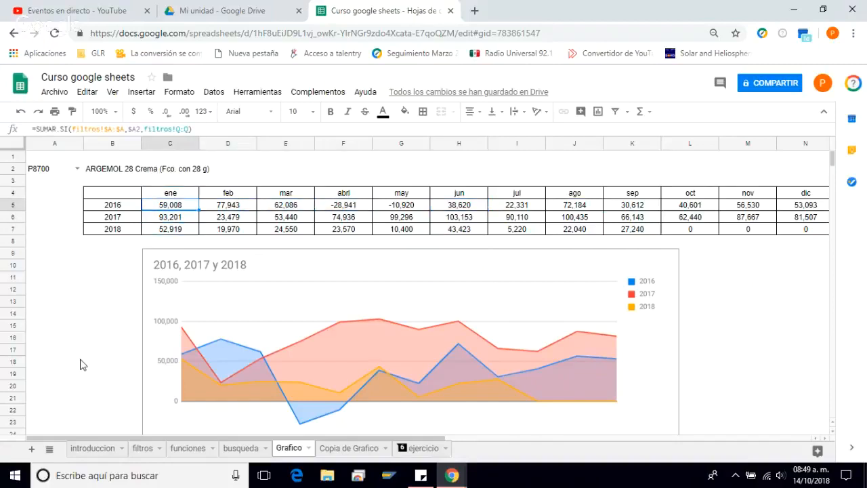
{"action": "left_click", "coordinate": [138, 129]}
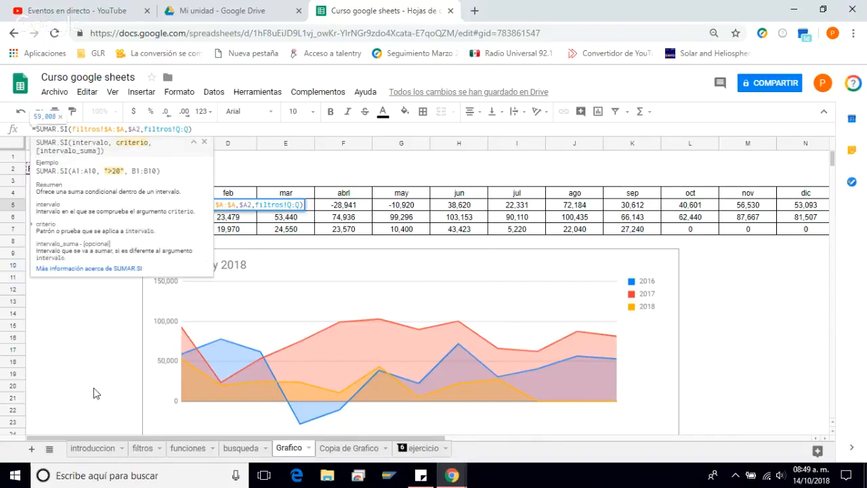
{"action": "key", "text": "Escape"}
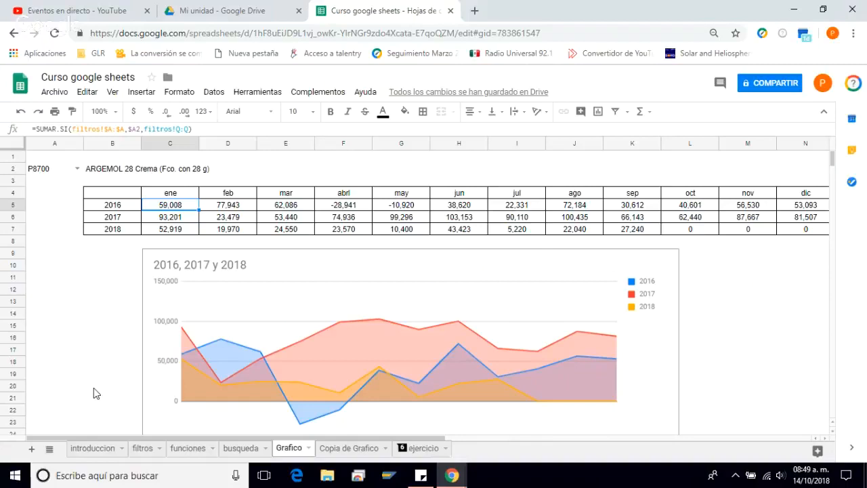
Compare the 2016 SUMAR.SI formulas cell by cell from January to July, ending back on C5.
{"action": "key", "text": "Right"}
{"action": "key", "text": "Right"}
{"action": "key", "text": "Right"}
{"action": "key", "text": "Right"}
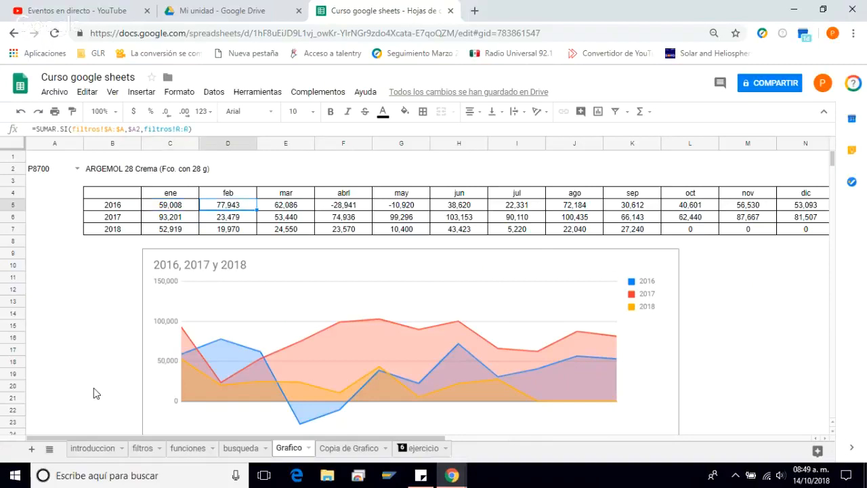
{"action": "key", "text": "Right"}
{"action": "key", "text": "Right"}
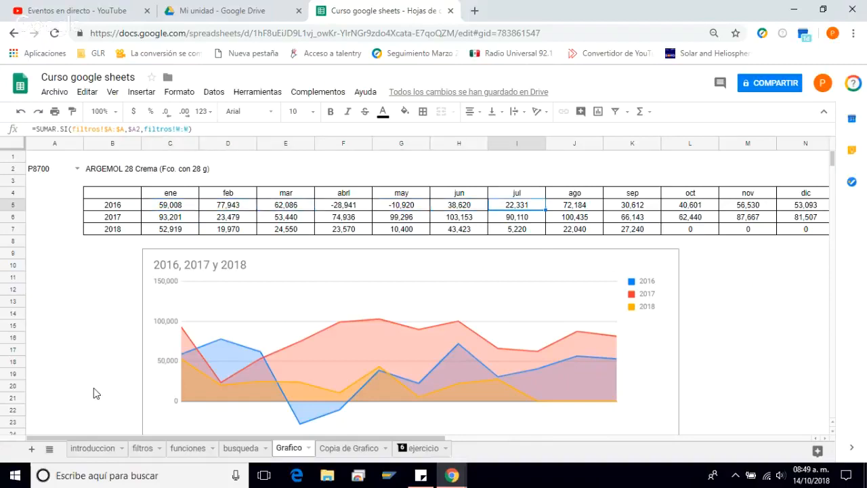
{"action": "key", "text": "Left"}
{"action": "key", "text": "Left"}
{"action": "key", "text": "Left"}
{"action": "key", "text": "Left"}
{"action": "key", "text": "Left"}
{"action": "key", "text": "Left"}
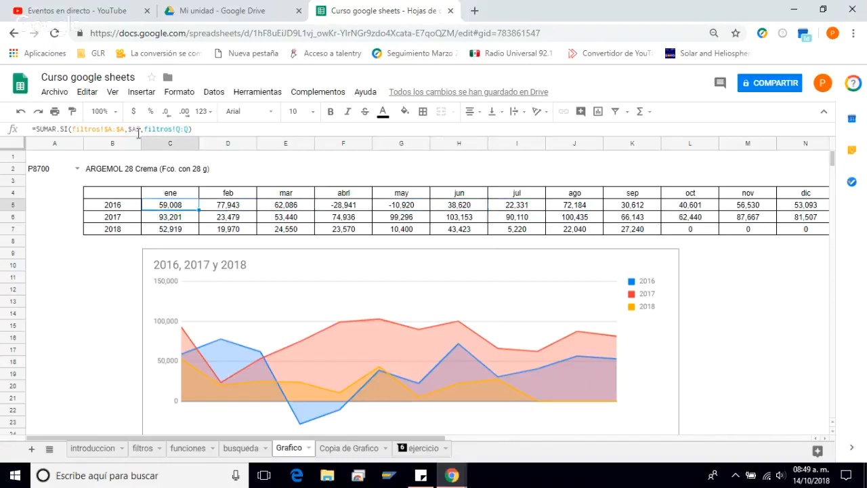
Make the criterion in C5's SUMAR.SI formula relative by changing $A2 to A2.
{"action": "key", "text": "F2"}
{"action": "key", "text": "BackSpace"}
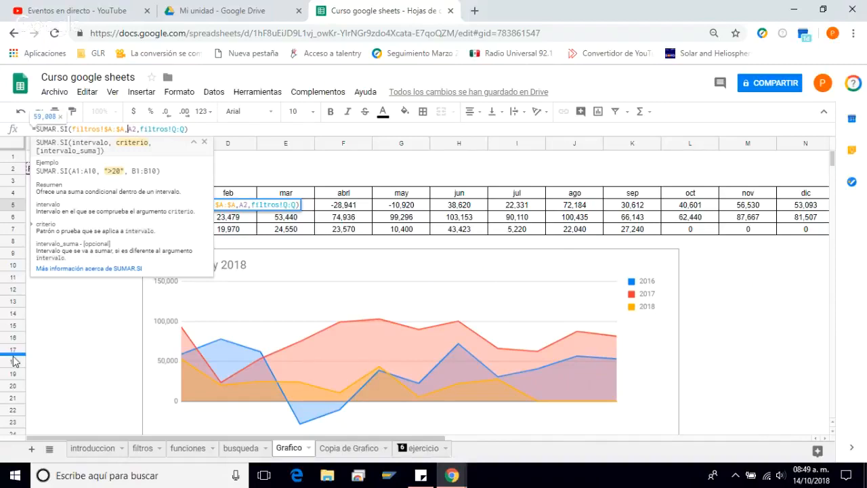
{"action": "key", "text": "Return"}
{"action": "key", "text": "Up"}
Copy the SUMAR.SI formula from C5 into D5 to test the relative criterion reference.
{"action": "key", "text": "ctrl+c"}
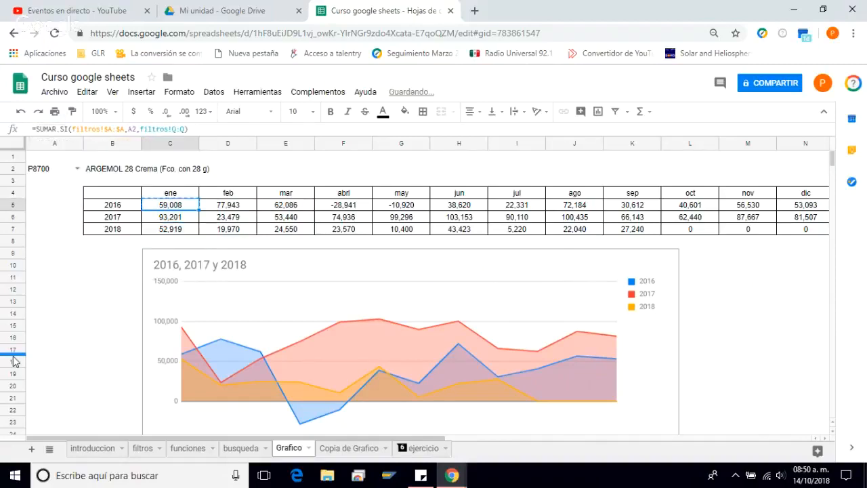
{"action": "key", "text": "Right"}
{"action": "key", "text": "F2"}
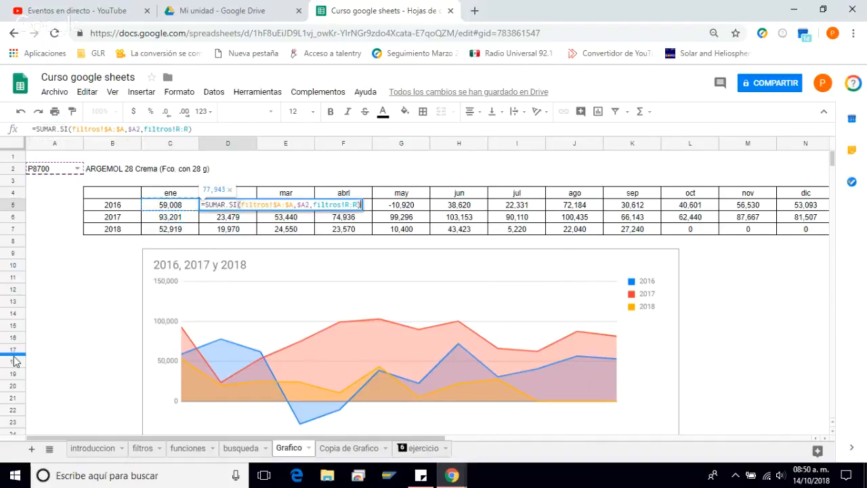
{"action": "key", "text": "Escape"}
{"action": "key", "text": "Left"}
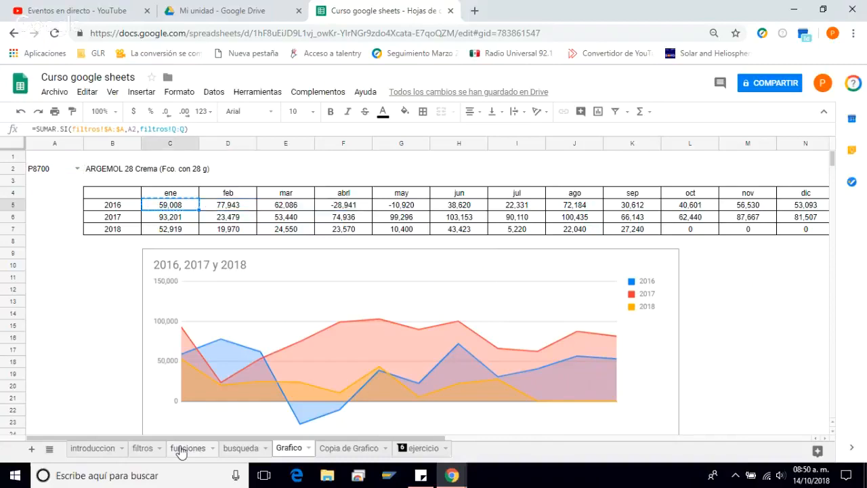
{"action": "key", "text": "Right"}
{"action": "key", "text": "ctrl+v"}
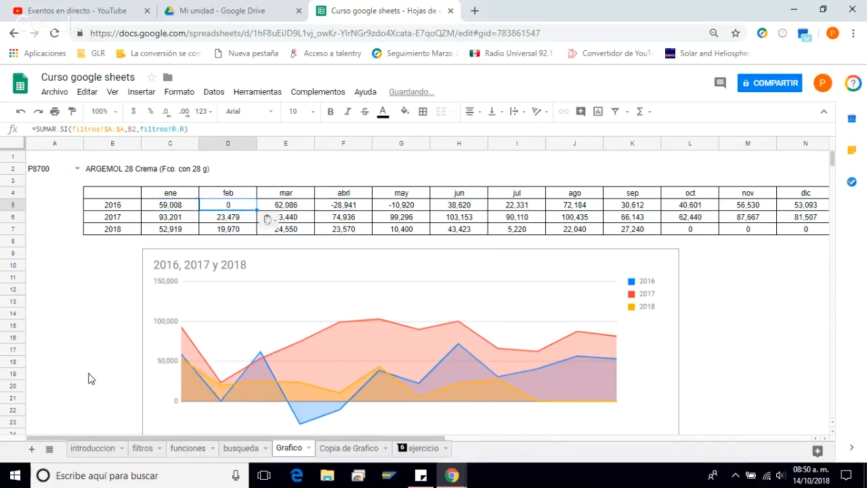
Examine the criterion reference in D5's pasted formula and undo the paste.
{"action": "left_click", "coordinate": [132, 129]}
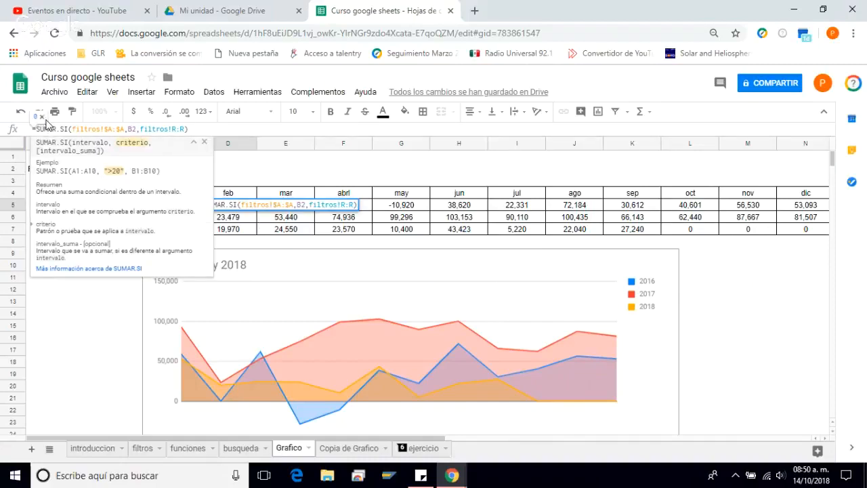
{"action": "left_click", "coordinate": [194, 143]}
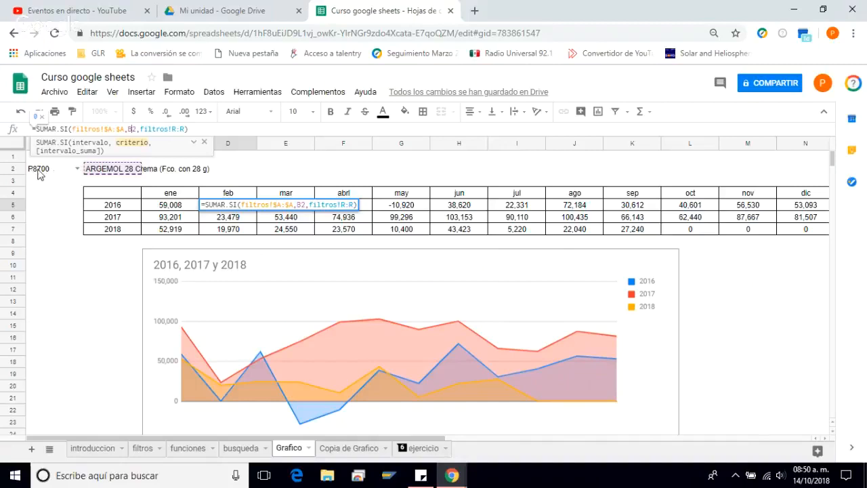
{"action": "key", "text": "Escape"}
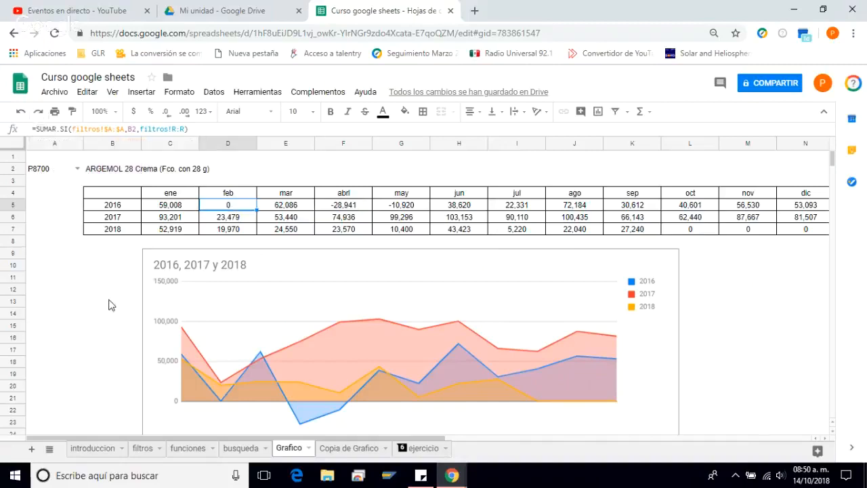
{"action": "key", "text": "ctrl+z"}
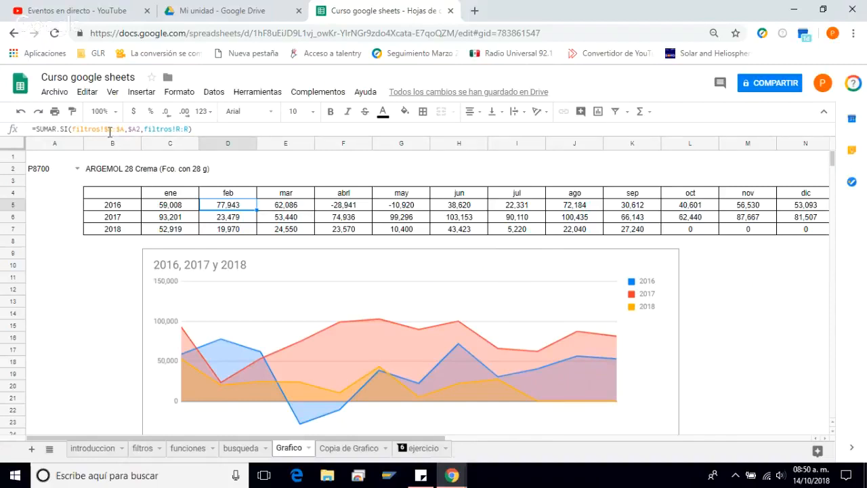
Make the interval in D5's SUMAR.SI formula relative, changing it to filtros!A:A.
{"action": "left_click", "coordinate": [109, 131]}
{"action": "key", "text": "BackSpace"}
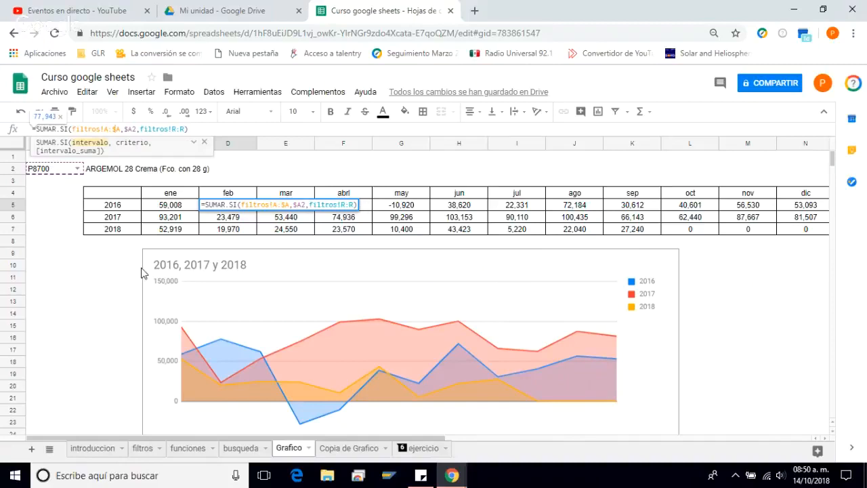
{"action": "key", "text": "BackSpace"}
{"action": "key", "text": "Return"}
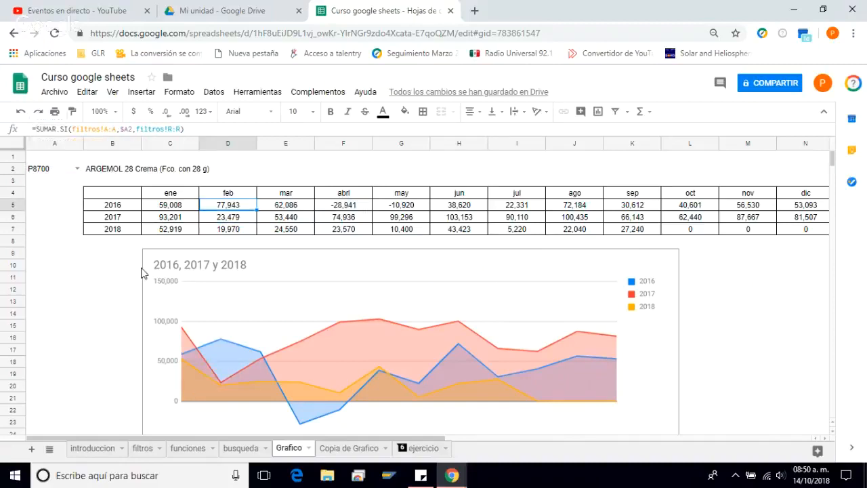
Copy the SUMAR.SI formula with the relative interval from D5 into E5.
{"action": "key", "text": "ctrl+c"}
{"action": "key", "text": "Right"}
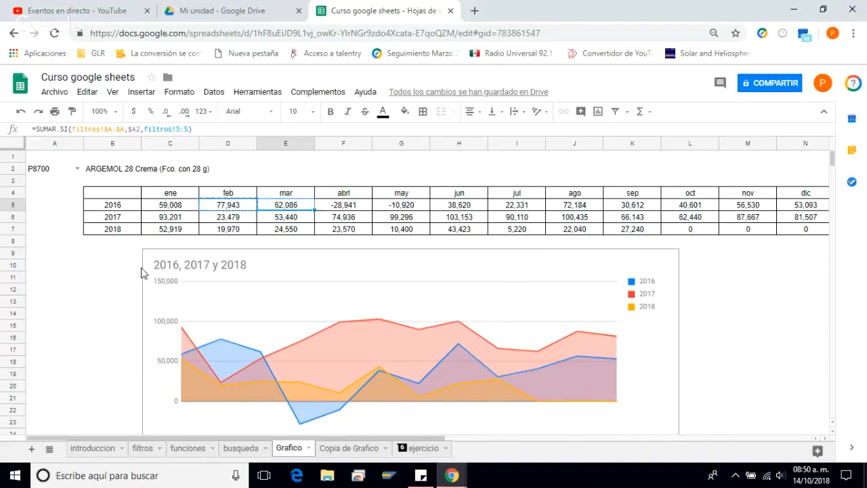
{"action": "key", "text": "ctrl+v"}
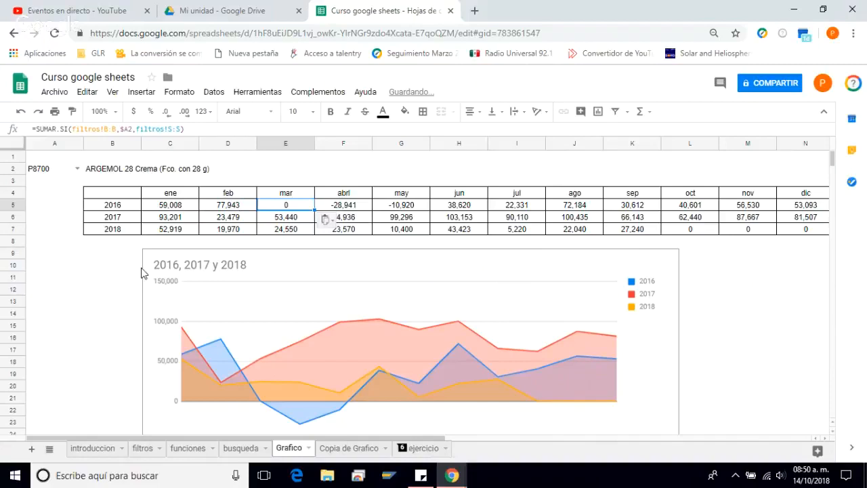
Compare the interval references in D5 and E5, and undo the paste in E5.
{"action": "key", "text": "Left"}
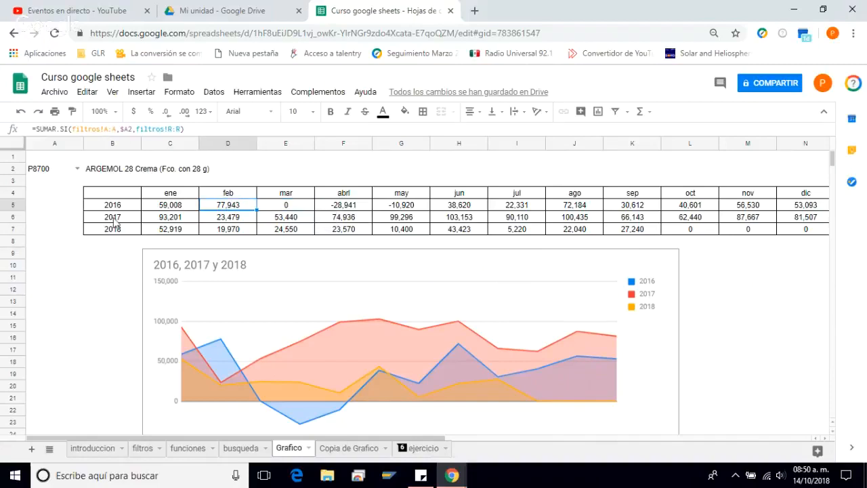
{"action": "key", "text": "Right"}
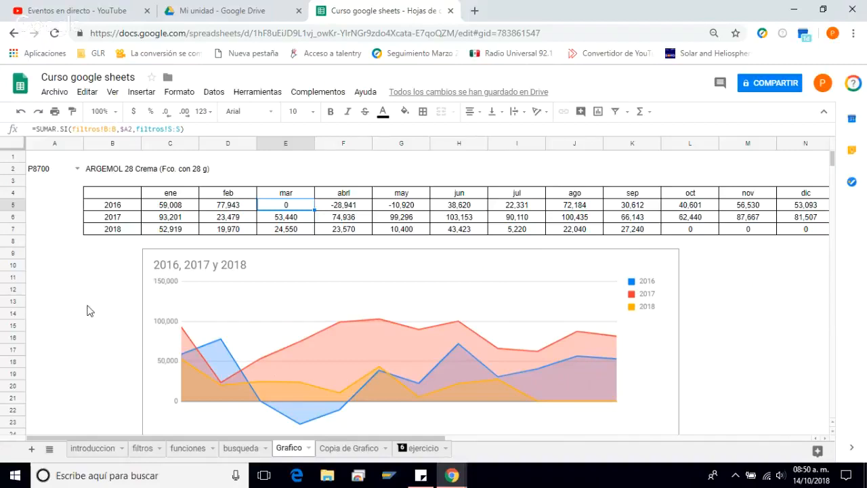
{"action": "key", "text": "ctrl+v"}
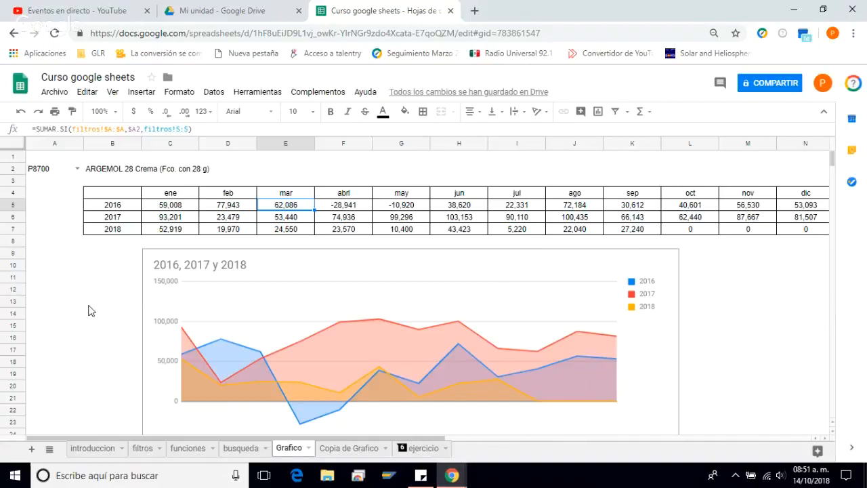
Select material P8300 from the list in A2 and review the monthly table and area chart.
{"action": "scroll", "coordinate": [88, 310], "scroll_direction": "down", "scroll_amount": 2}
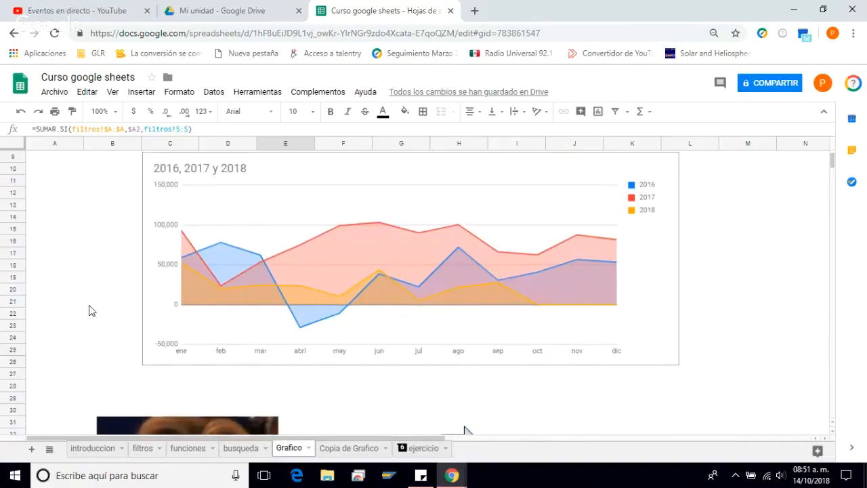
{"action": "scroll", "coordinate": [92, 311], "scroll_direction": "up", "scroll_amount": 1}
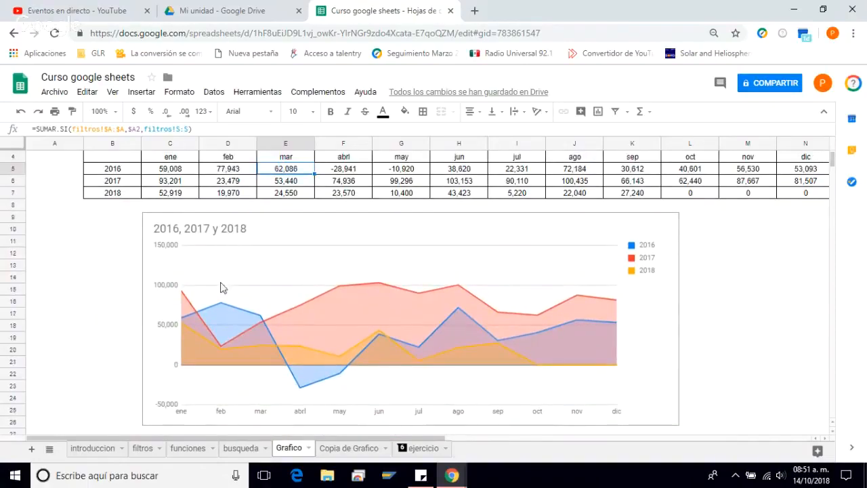
{"action": "scroll", "coordinate": [64, 291], "scroll_direction": "up", "scroll_amount": 2}
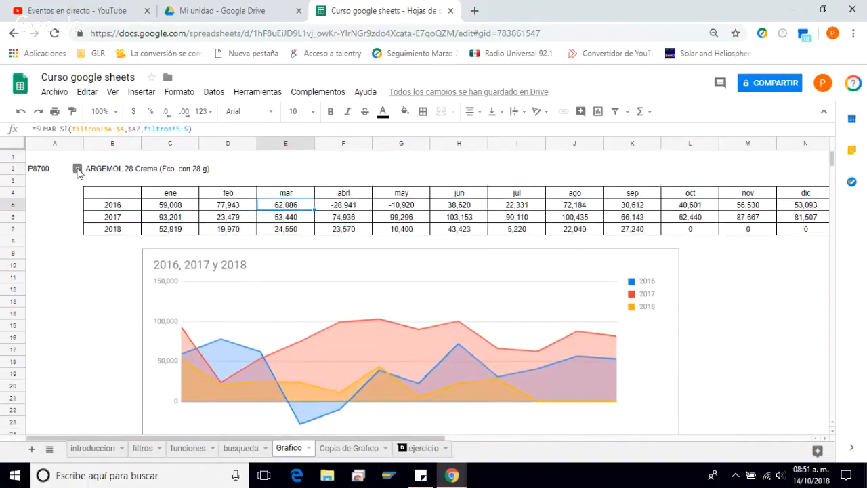
{"action": "left_click", "coordinate": [76, 168]}
{"action": "left_click", "coordinate": [64, 302]}
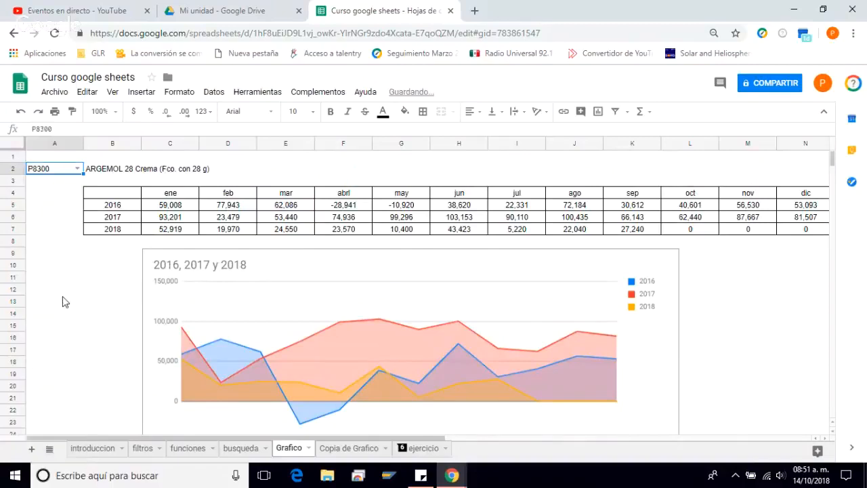
{"action": "scroll", "coordinate": [63, 301], "scroll_direction": "down", "scroll_amount": 1}
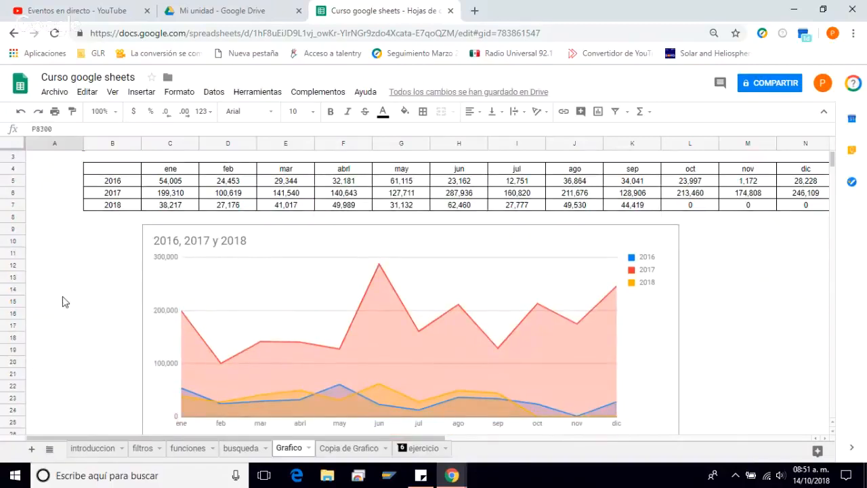
{"action": "scroll", "coordinate": [62, 296], "scroll_direction": "up", "scroll_amount": 1}
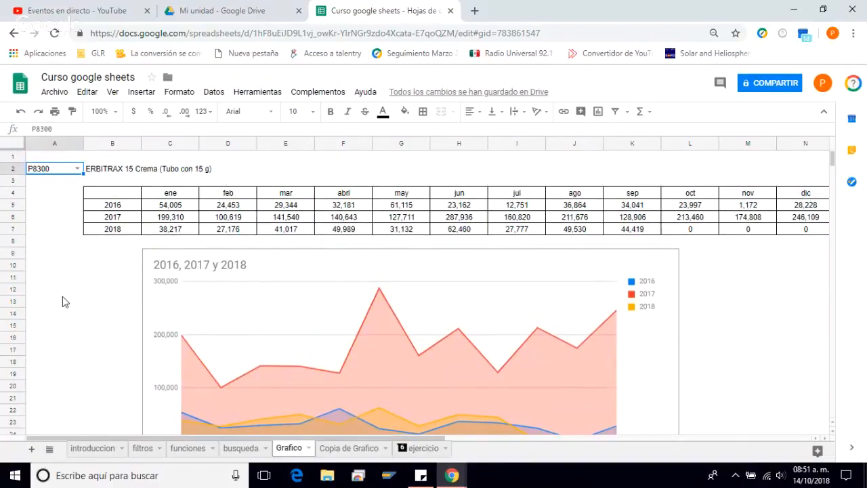
Look at the inserted image and the shapes drawing below the chart by selecting each one.
{"action": "scroll", "coordinate": [62, 296], "scroll_direction": "down", "scroll_amount": 5}
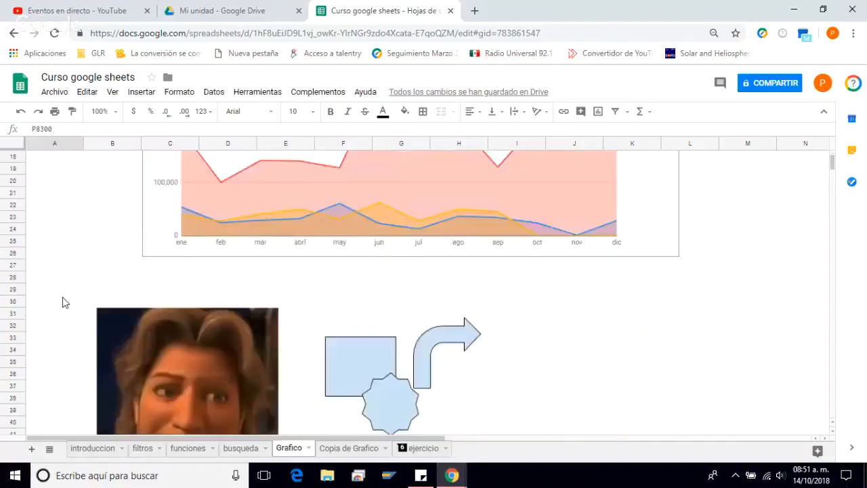
{"action": "scroll", "coordinate": [62, 302], "scroll_direction": "down", "scroll_amount": 3}
{"action": "left_click", "coordinate": [161, 305]}
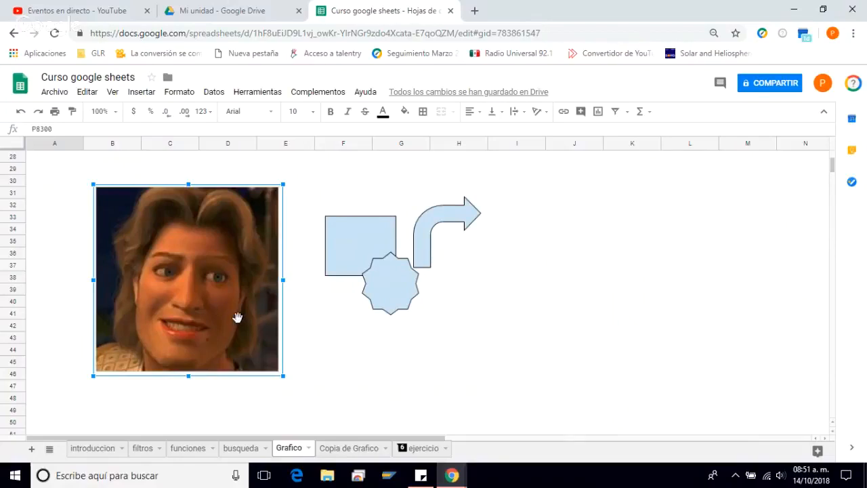
{"action": "left_click", "coordinate": [391, 252]}
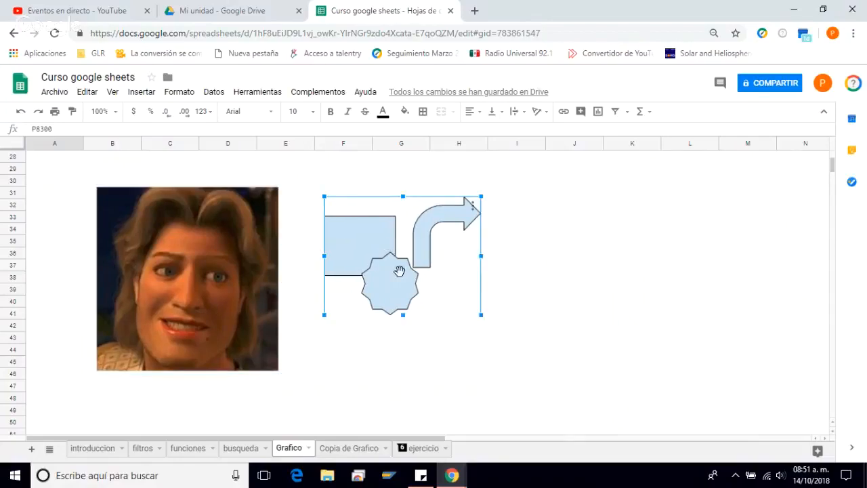
{"action": "left_click", "coordinate": [552, 243]}
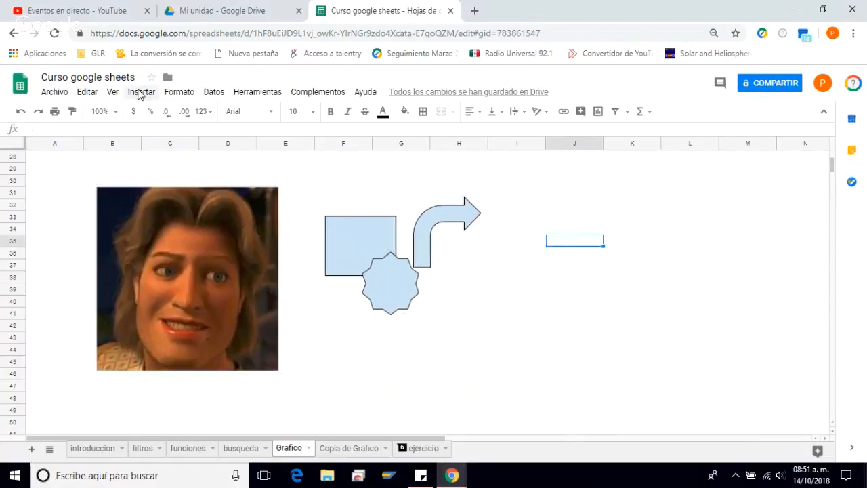
Start a new drawing on the Grafico sheet and draw a rectangle in the upper middle of its canvas.
{"action": "left_click", "coordinate": [139, 92]}
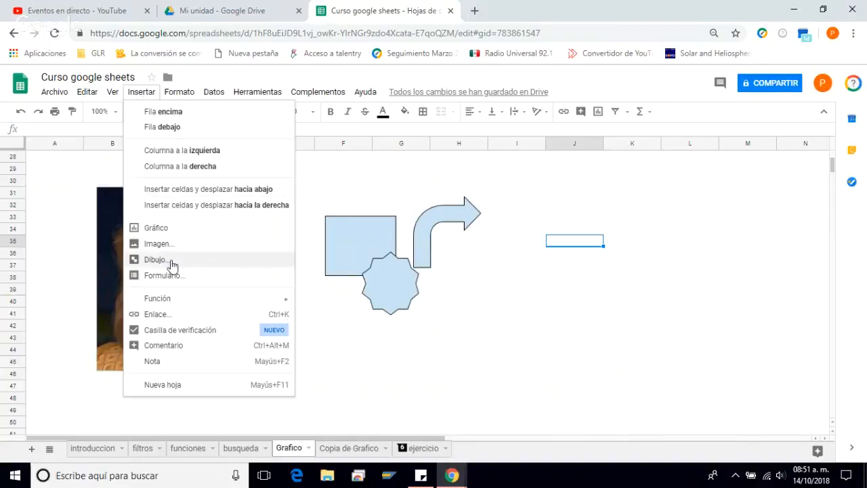
{"action": "left_click", "coordinate": [171, 264]}
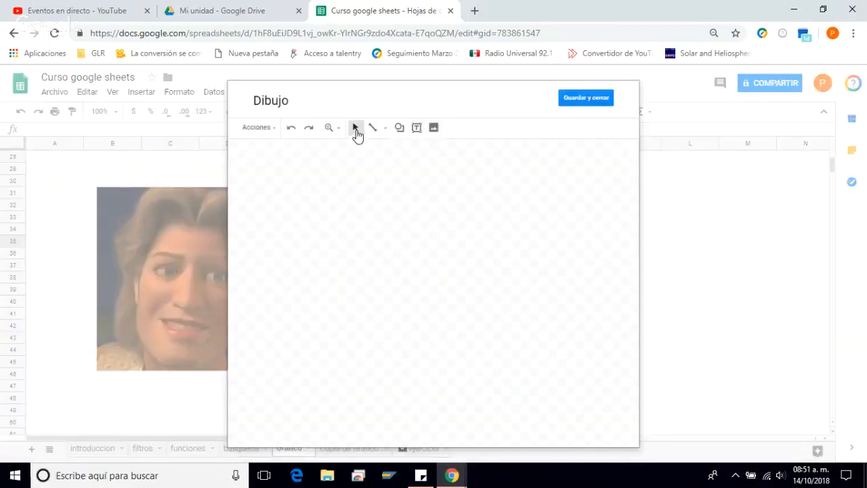
{"action": "left_click", "coordinate": [401, 130]}
{"action": "mouse_move", "coordinate": [423, 149]}
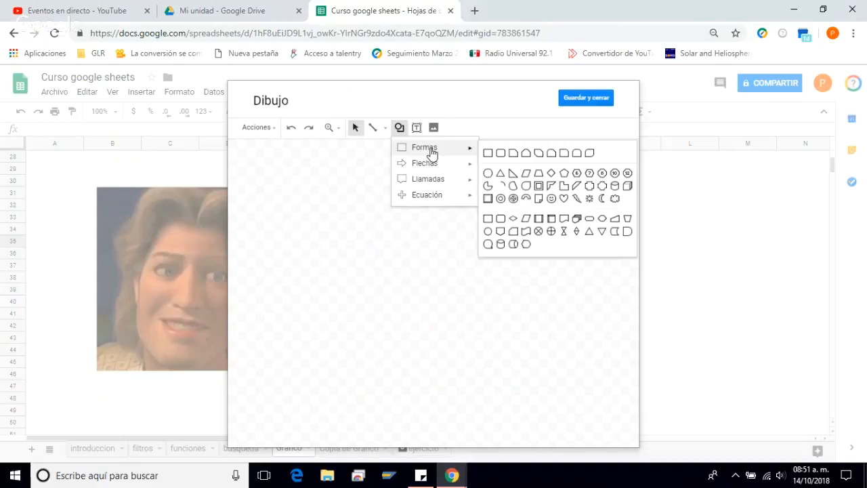
{"action": "left_click", "coordinate": [488, 153]}
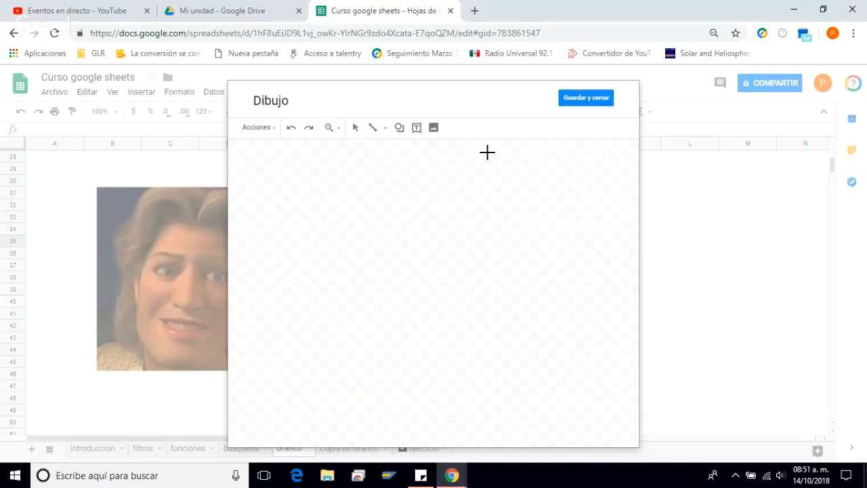
{"action": "left_click_drag", "start_coordinate": [336, 200], "coordinate": [434, 269]}
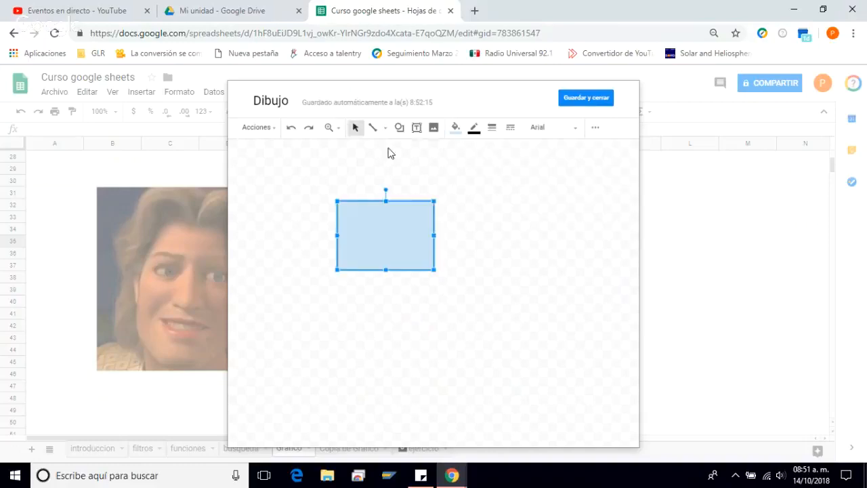
{"action": "left_click", "coordinate": [463, 151]}
Add a wave shape from the callout shapes (Llamadas), overlapping the rectangle's lower-right corner.
{"action": "left_click", "coordinate": [399, 127]}
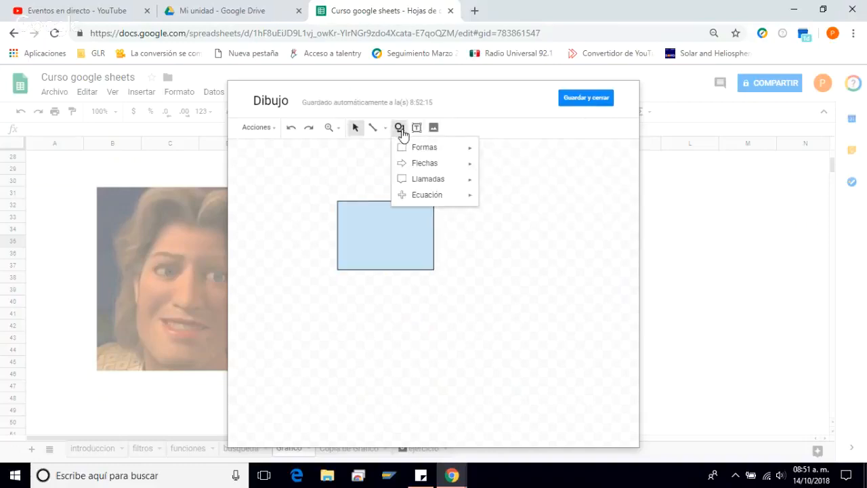
{"action": "mouse_move", "coordinate": [462, 181]}
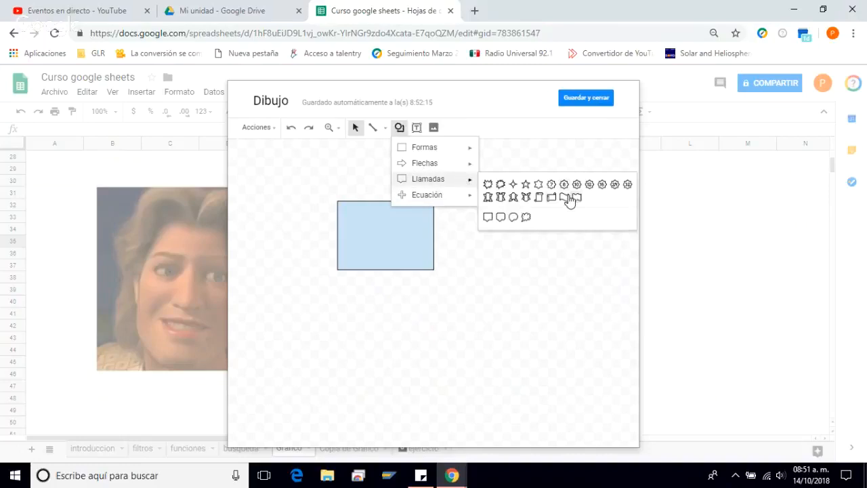
{"action": "left_click", "coordinate": [569, 198]}
{"action": "mouse_move", "coordinate": [407, 247]}
{"action": "left_mouse_down"}
{"action": "mouse_move", "coordinate": [415, 275]}
{"action": "mouse_move", "coordinate": [484, 293]}
{"action": "left_mouse_up"}
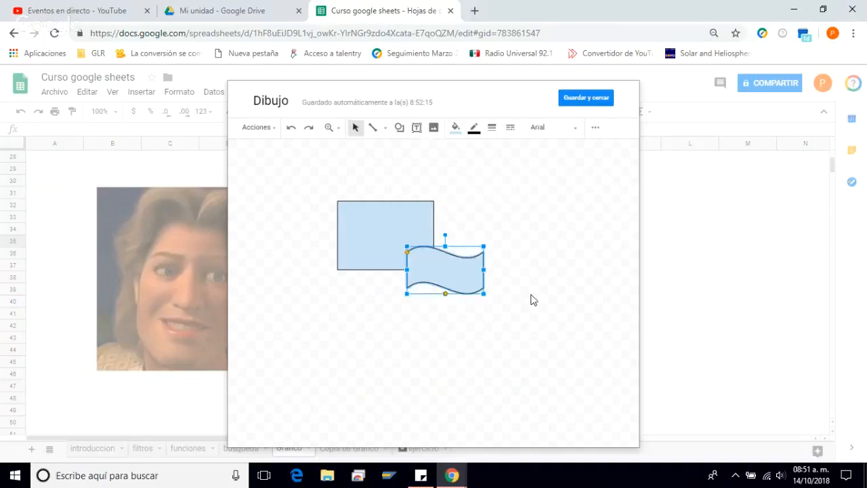
{"action": "left_click", "coordinate": [468, 183]}
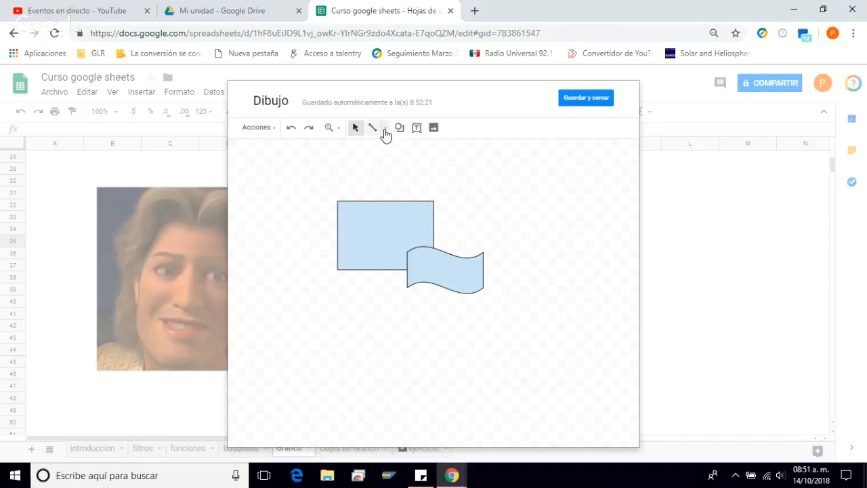
Draw an arrow (Flecha) from the wave's top edge to the midpoint of the rectangle's top edge.
{"action": "left_click", "coordinate": [384, 128]}
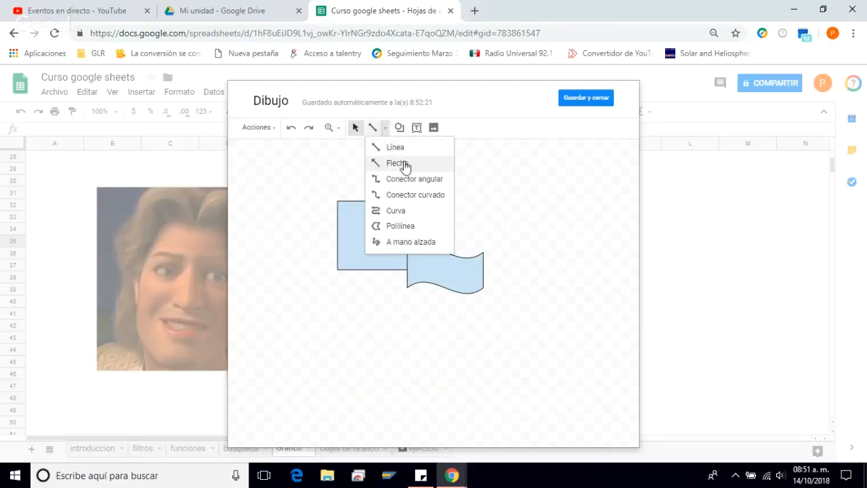
{"action": "left_click", "coordinate": [397, 163]}
{"action": "left_click_drag", "start_coordinate": [446, 250], "coordinate": [387, 201]}
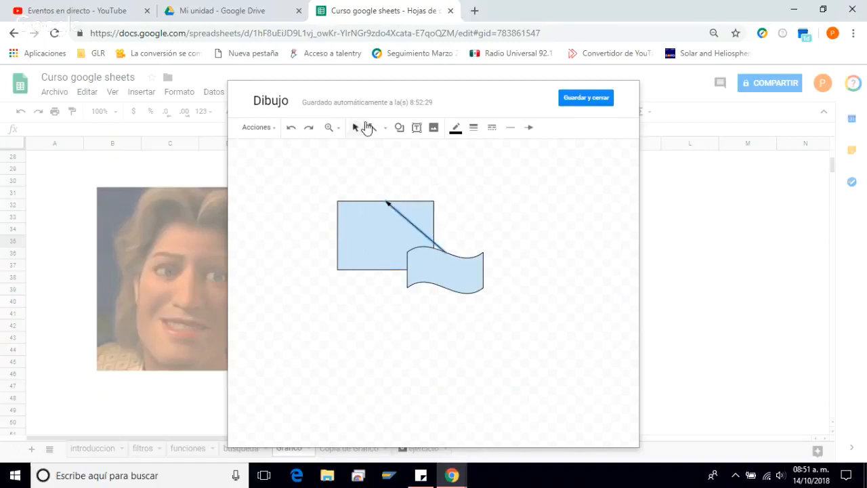
Link the wave's right side to the rectangle's top midpoint with an angular connector (Conector angular).
{"action": "left_click", "coordinate": [386, 128]}
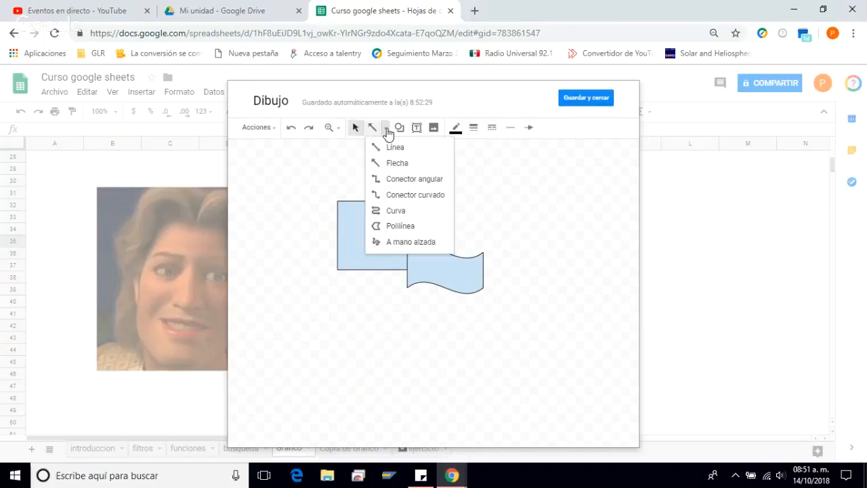
{"action": "left_click", "coordinate": [397, 179]}
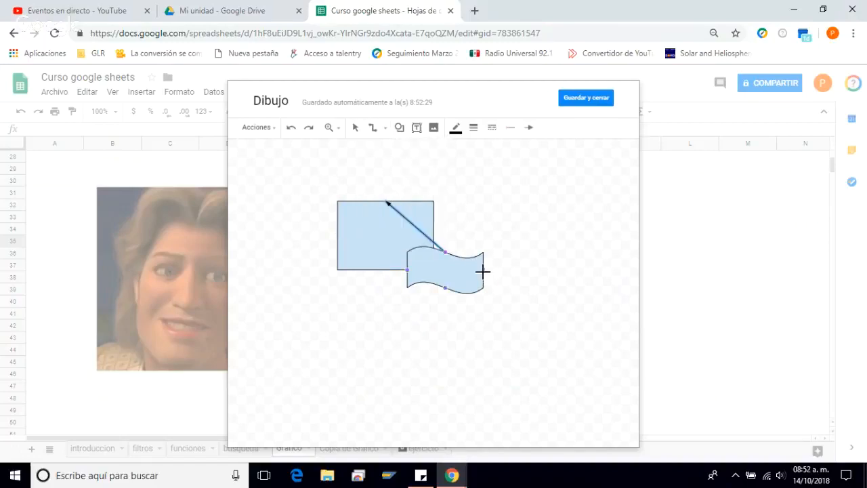
{"action": "left_click_drag", "start_coordinate": [481, 271], "coordinate": [386, 201]}
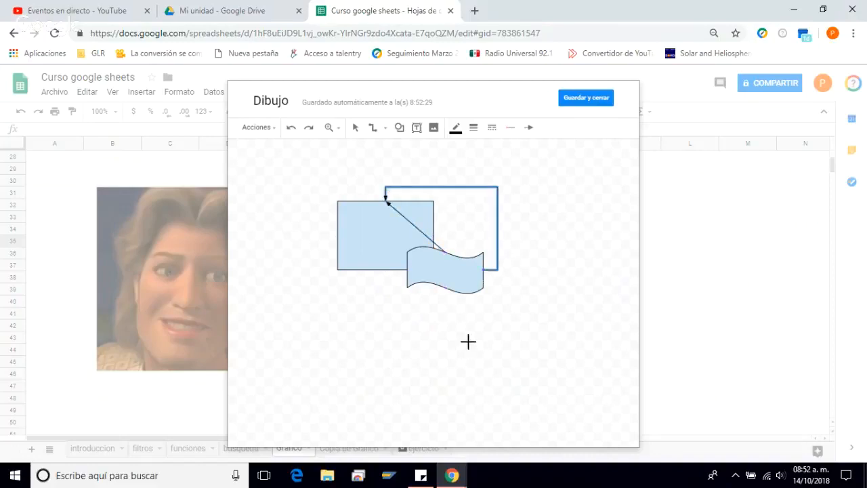
{"action": "left_click", "coordinate": [469, 342]}
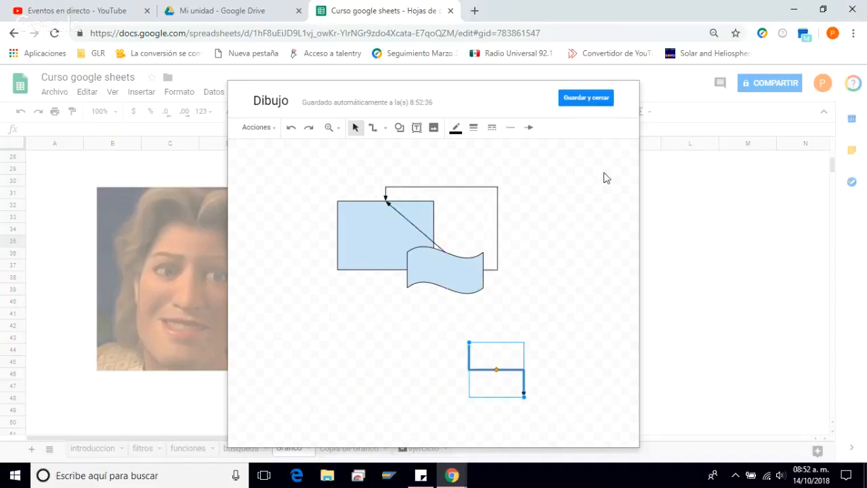
{"action": "left_click", "coordinate": [572, 282]}
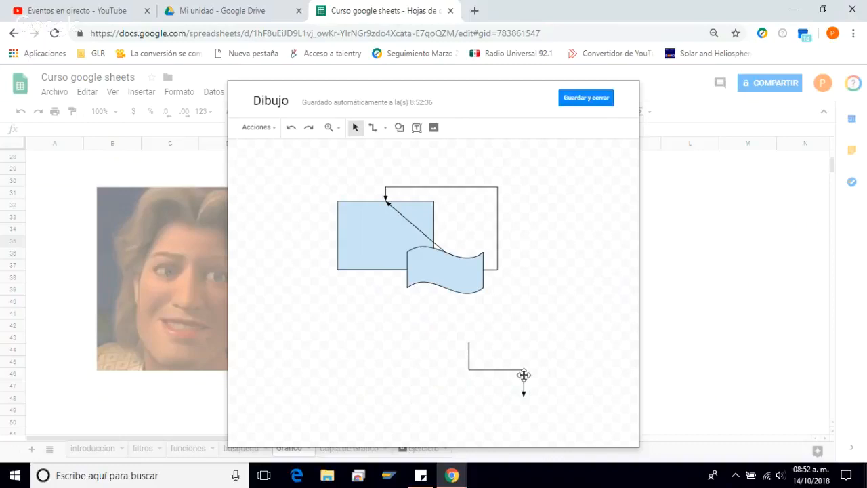
{"action": "left_click", "coordinate": [524, 375]}
{"action": "key", "text": "Delete"}
Try to draw a multi-point line with the Curve tool (Curva) around and below the shapes.
{"action": "left_click", "coordinate": [385, 128]}
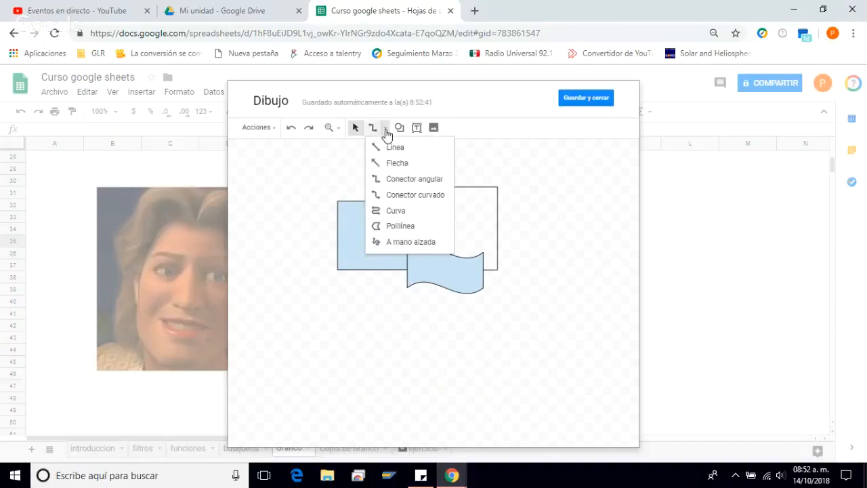
{"action": "left_click", "coordinate": [398, 212]}
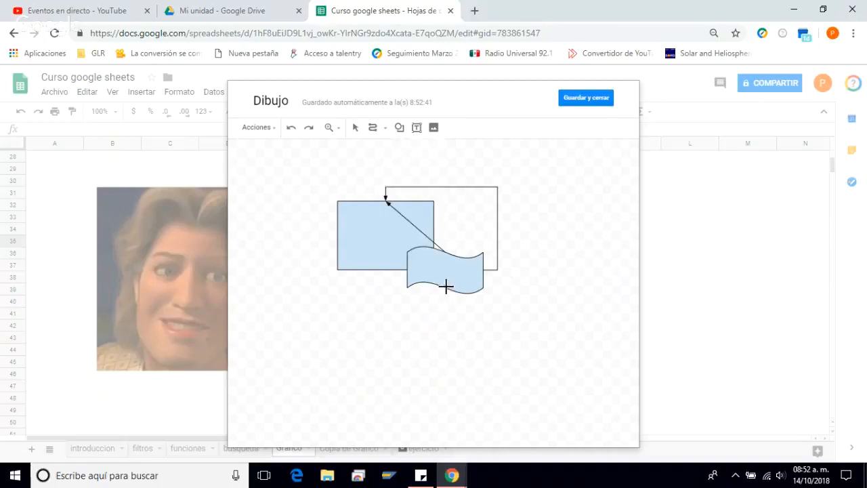
{"action": "left_click", "coordinate": [323, 242]}
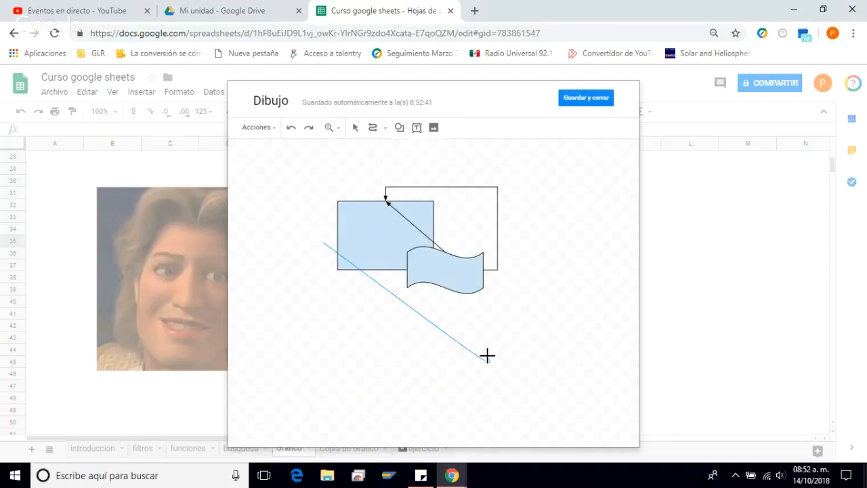
{"action": "left_click", "coordinate": [487, 355]}
{"action": "left_click", "coordinate": [561, 243]}
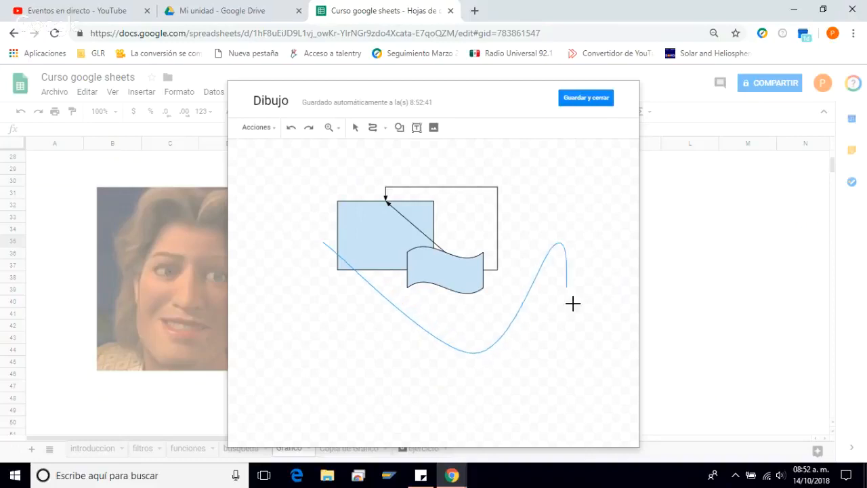
{"action": "left_click", "coordinate": [579, 355]}
{"action": "left_click", "coordinate": [384, 383]}
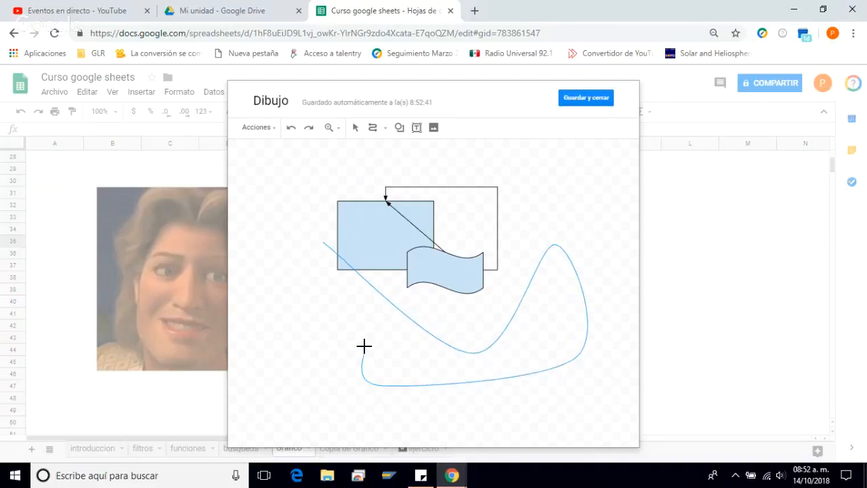
{"action": "key", "text": "Escape"}
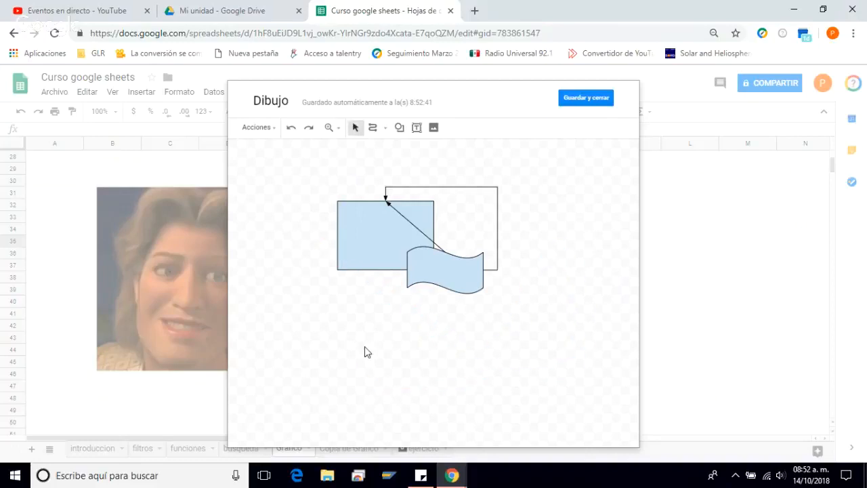
Draw a freehand (A mano alzada) outline enclosing the rectangle, the wave and their connectors.
{"action": "left_click", "coordinate": [388, 131]}
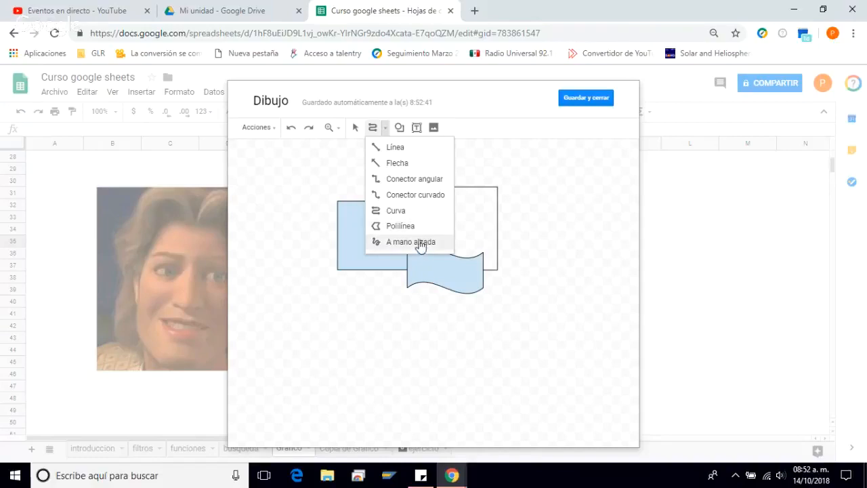
{"action": "left_click", "coordinate": [419, 242]}
{"action": "mouse_move", "coordinate": [338, 317]}
{"action": "left_mouse_down"}
{"action": "mouse_move", "coordinate": [441, 335]}
{"action": "mouse_move", "coordinate": [535, 240]}
{"action": "mouse_move", "coordinate": [505, 180]}
{"action": "mouse_move", "coordinate": [316, 302]}
{"action": "mouse_move", "coordinate": [340, 317]}
{"action": "left_mouse_up"}
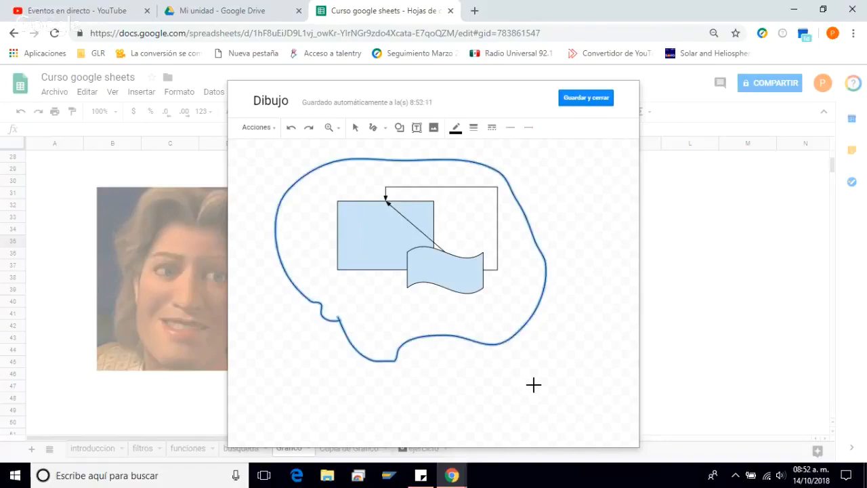
Save the drawing into the sheet and move it beside the existing shapes, over columns I to M from row 30.
{"action": "left_click", "coordinate": [580, 98]}
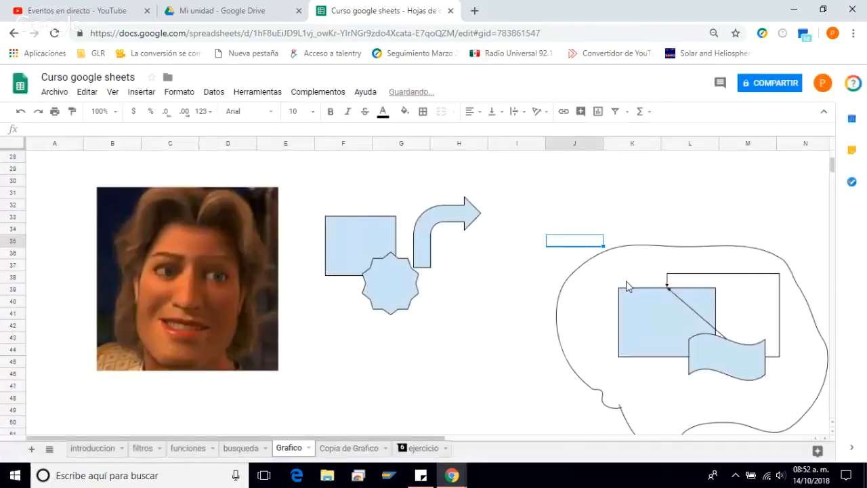
{"action": "mouse_move", "coordinate": [642, 290]}
{"action": "left_mouse_down"}
{"action": "mouse_move", "coordinate": [632, 254]}
{"action": "mouse_move", "coordinate": [607, 226]}
{"action": "left_mouse_up"}
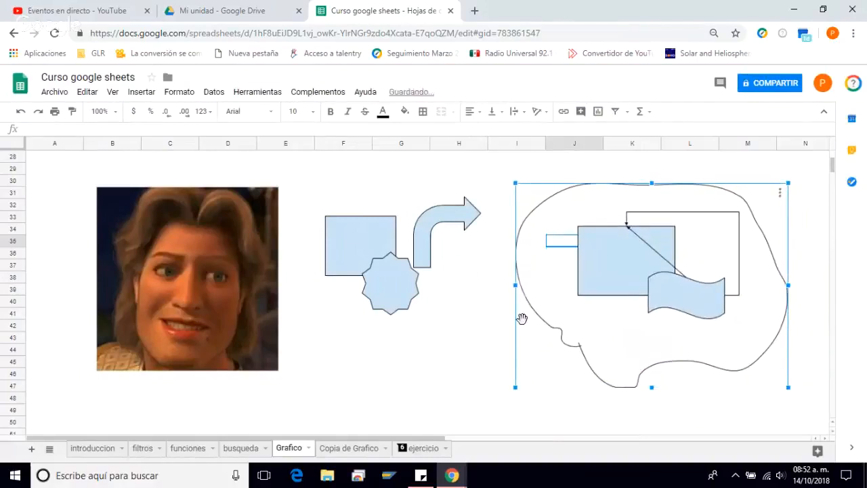
{"action": "left_click", "coordinate": [473, 350]}
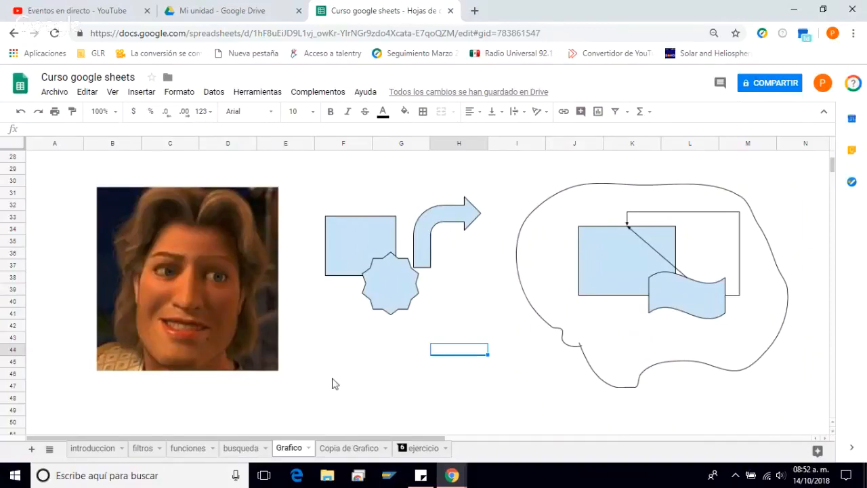
Examine the monthly LI, 2017 and LS table and its combined column and line chart on the Copia de Grafico sheet.
{"action": "left_click", "coordinate": [351, 452]}
{"action": "scroll", "coordinate": [724, 315], "scroll_direction": "up", "scroll_amount": 1}
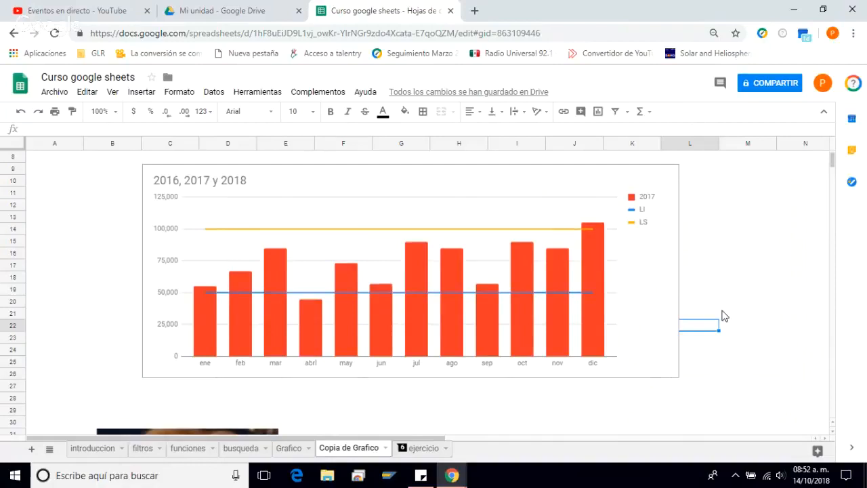
{"action": "scroll", "coordinate": [723, 316], "scroll_direction": "up", "scroll_amount": 3}
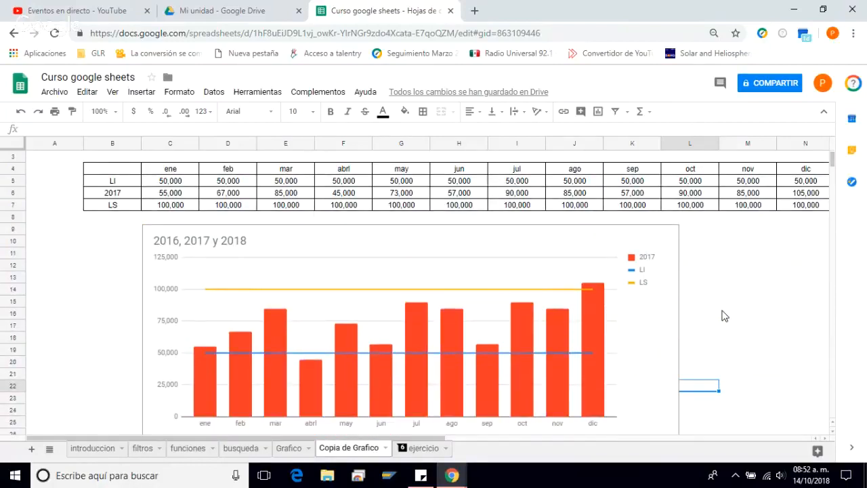
{"action": "scroll", "coordinate": [725, 316], "scroll_direction": "down", "scroll_amount": 1}
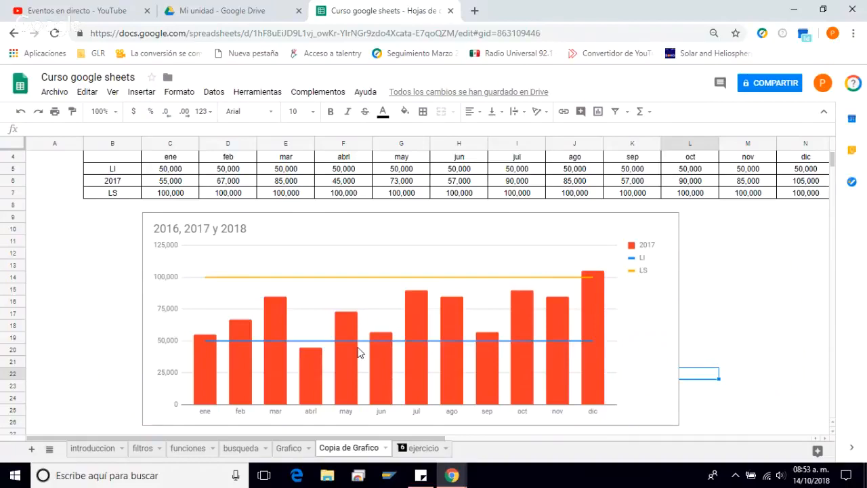
Go back through the Grafico, busqueda and funciones sheets and review the material table on the filtros sheet.
{"action": "left_click", "coordinate": [292, 451]}
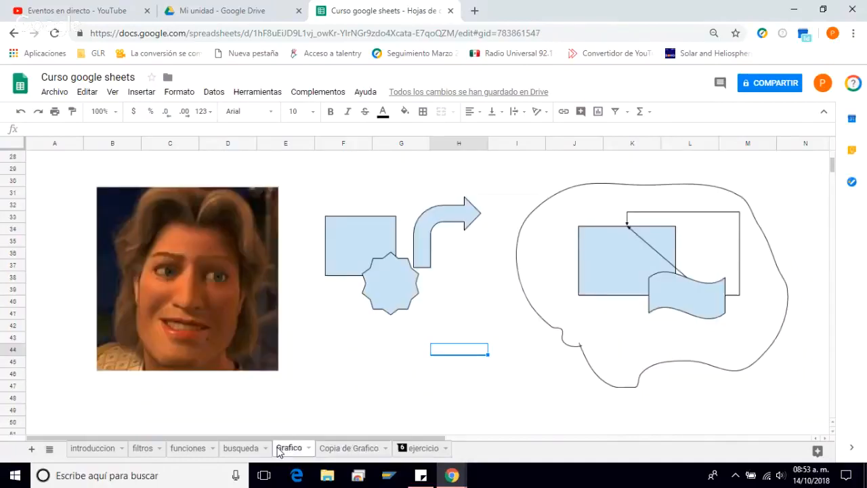
{"action": "left_click", "coordinate": [241, 447]}
{"action": "left_click", "coordinate": [188, 448]}
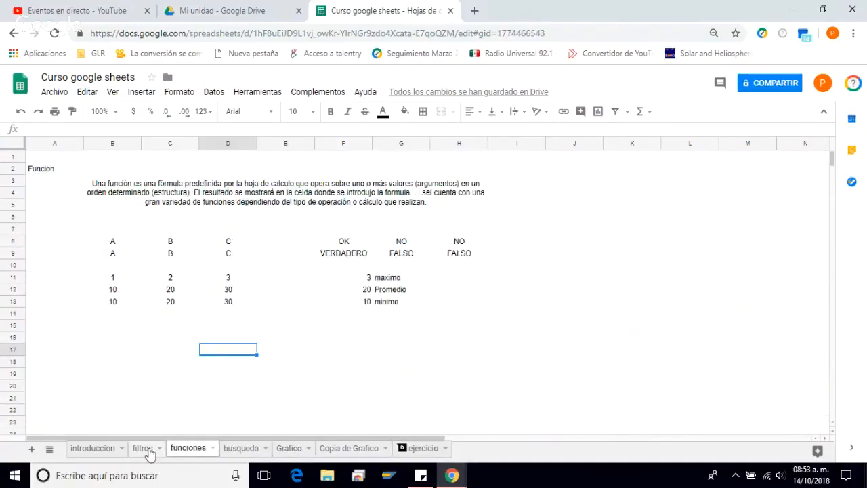
{"action": "left_click", "coordinate": [143, 448]}
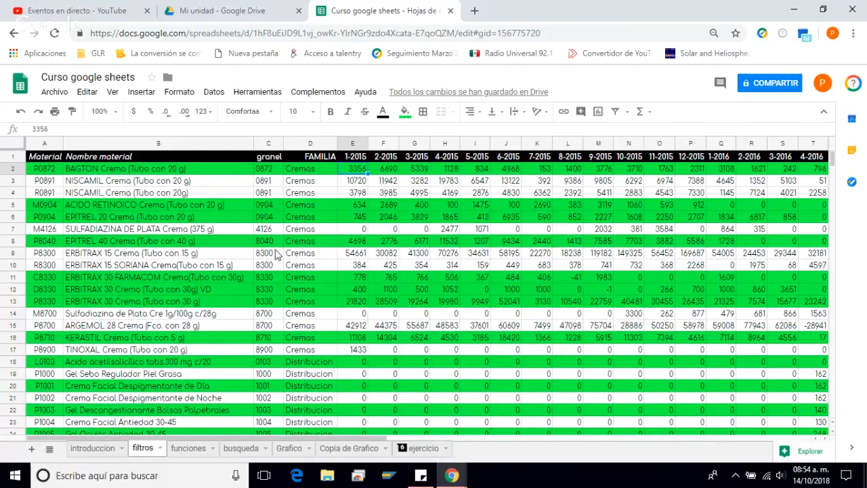
{"action": "scroll", "coordinate": [276, 254], "scroll_direction": "down", "scroll_amount": 1}
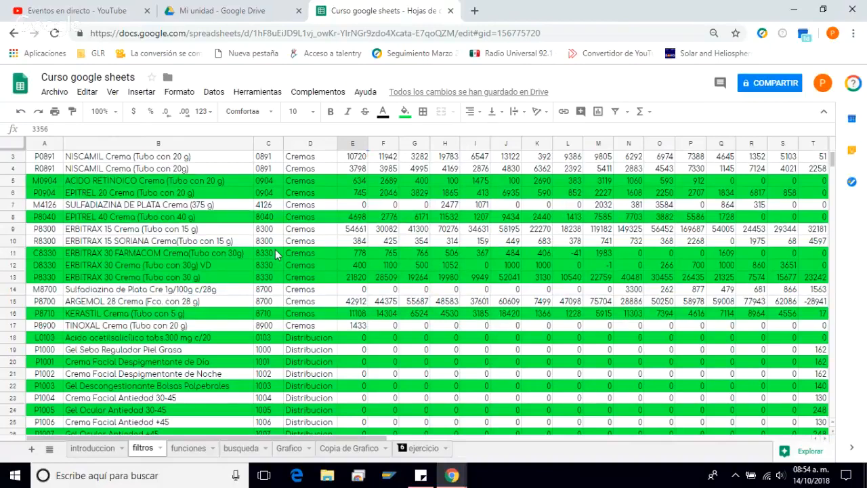
{"action": "scroll", "coordinate": [276, 254], "scroll_direction": "up", "scroll_amount": 1}
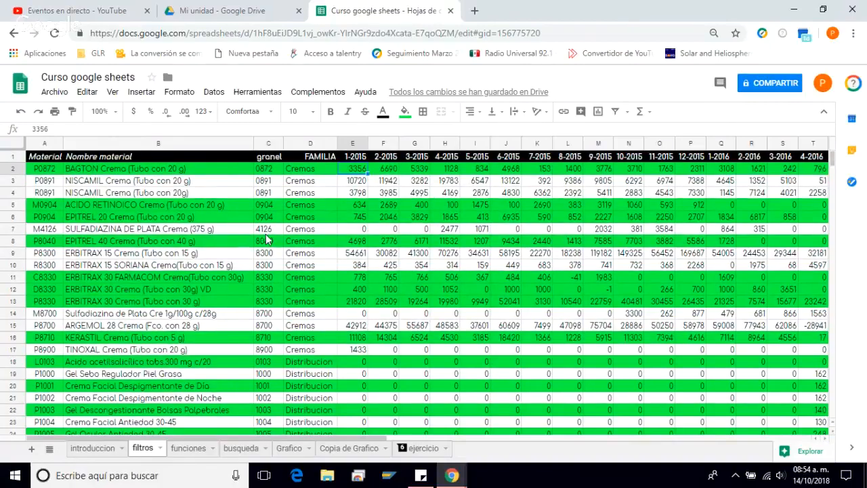
Look across the monthly columns of row 2 from 1-2015 to 9-2018 and return to the granel column.
{"action": "key", "text": "Right"}
{"action": "key", "text": "Right"}
{"action": "key", "text": "Right"}
{"action": "key", "text": "Right"}
{"action": "key", "text": "Right"}
{"action": "key", "text": "Right"}
{"action": "key", "text": "Right"}
{"action": "key", "text": "Right"}
{"action": "key", "text": "Right"}
{"action": "key", "text": "Right"}
{"action": "key", "text": "Right"}
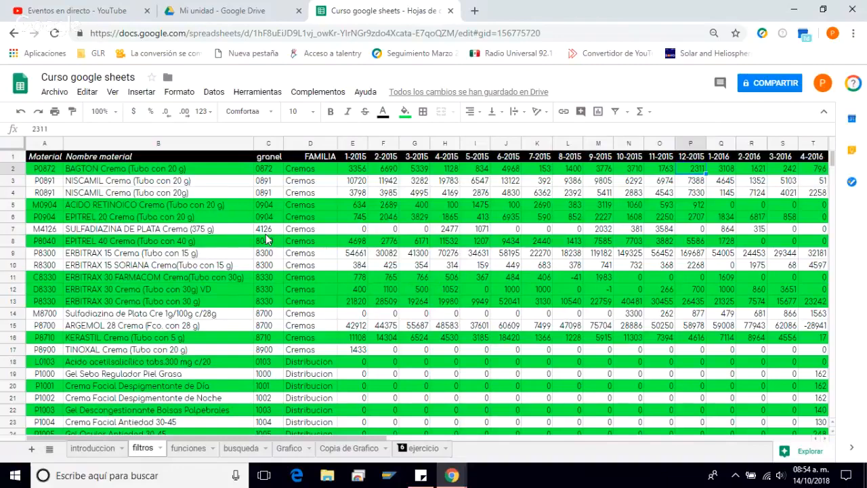
{"action": "key", "text": "Right"}
{"action": "key", "text": "Right"}
{"action": "key", "text": "Right"}
{"action": "key", "text": "Right"}
{"action": "key", "text": "Right"}
{"action": "key", "text": "Right"}
{"action": "key", "text": "Right"}
{"action": "key", "text": "Right"}
{"action": "key", "text": "Right"}
{"action": "key", "text": "Right"}
{"action": "key", "text": "Right"}
{"action": "key", "text": "Right"}
{"action": "key", "text": "Right"}
{"action": "key", "text": "Right"}
{"action": "key", "text": "Right"}
{"action": "key", "text": "Right"}
{"action": "key", "text": "Right"}
{"action": "key", "text": "Right"}
{"action": "key", "text": "Right"}
{"action": "key", "text": "Right"}
{"action": "key", "text": "Right"}
{"action": "key", "text": "Right"}
{"action": "key", "text": "Right"}
{"action": "key", "text": "Right"}
{"action": "key", "text": "Right"}
{"action": "key", "text": "Right"}
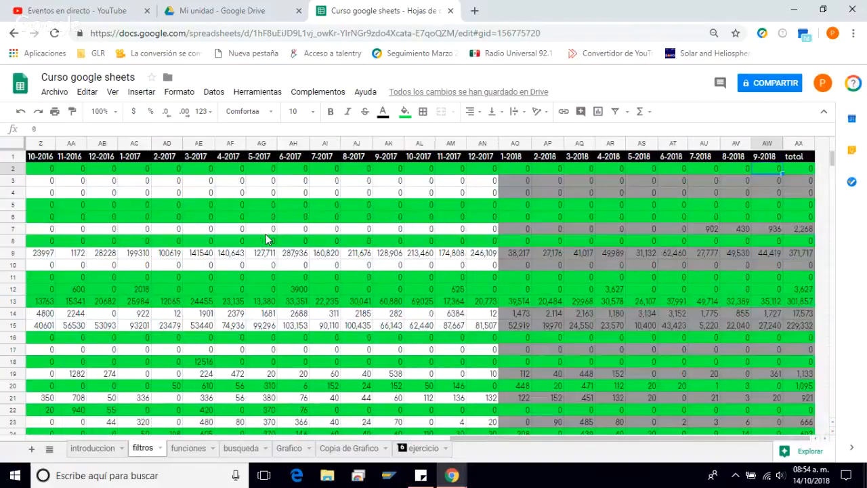
{"action": "key", "text": "Left"}
{"action": "key", "text": "Left"}
{"action": "key", "text": "Left"}
{"action": "key", "text": "Left"}
{"action": "key", "text": "Left"}
{"action": "key", "text": "Left"}
{"action": "key", "text": "Left"}
{"action": "key", "text": "Left"}
{"action": "key", "text": "Left"}
{"action": "key", "text": "Left"}
{"action": "key", "text": "Left"}
{"action": "key", "text": "Left"}
{"action": "key", "text": "Left"}
{"action": "key", "text": "Left"}
{"action": "key", "text": "Left"}
{"action": "key", "text": "Left"}
{"action": "key", "text": "Left"}
{"action": "key", "text": "Left"}
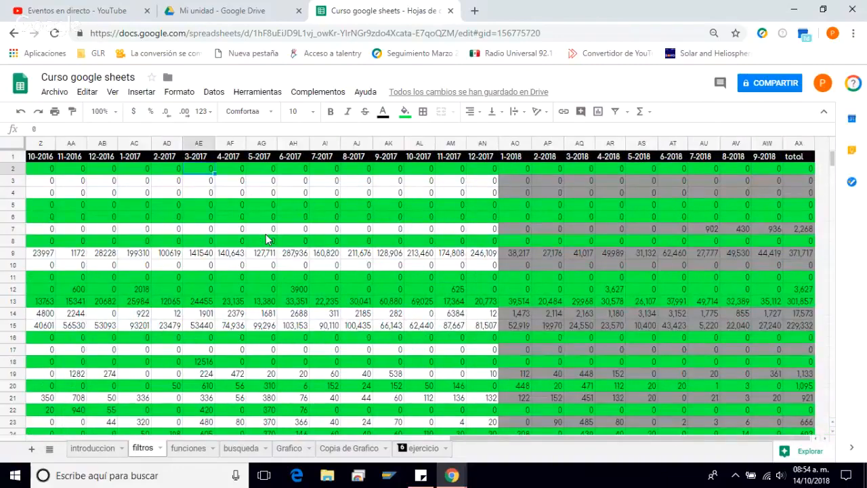
{"action": "key", "text": "Left"}
{"action": "key", "text": "Left"}
{"action": "key", "text": "Left"}
{"action": "key", "text": "Left"}
{"action": "key", "text": "Left"}
{"action": "key", "text": "Left"}
{"action": "key", "text": "Left"}
{"action": "key", "text": "Left"}
{"action": "key", "text": "Left"}
{"action": "key", "text": "Left"}
{"action": "key", "text": "Left"}
{"action": "key", "text": "Left"}
{"action": "key", "text": "Left"}
{"action": "key", "text": "Left"}
{"action": "key", "text": "Left"}
{"action": "key", "text": "Left"}
{"action": "key", "text": "Left"}
{"action": "key", "text": "Left"}
{"action": "key", "text": "Left"}
{"action": "key", "text": "Left"}
Add a conditional format rule to granel cell C3 using La celda no está vacía and the Predeterminado style.
{"action": "key", "text": "Down"}
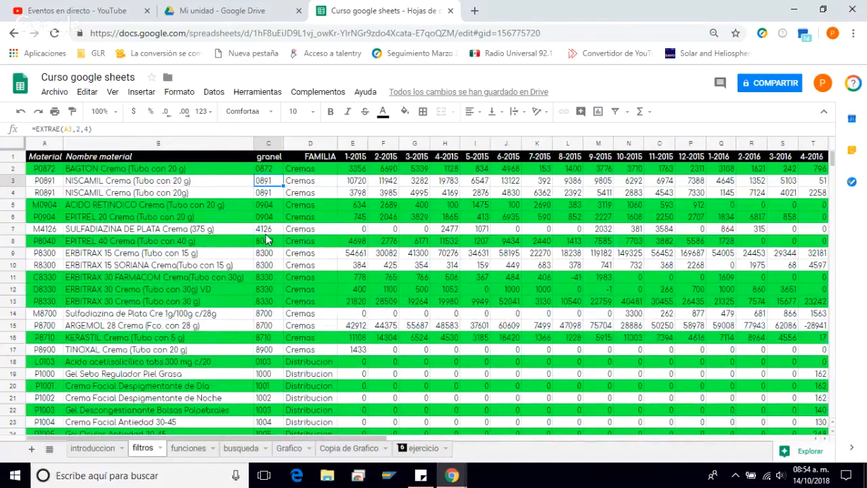
{"action": "left_click", "coordinate": [179, 92]}
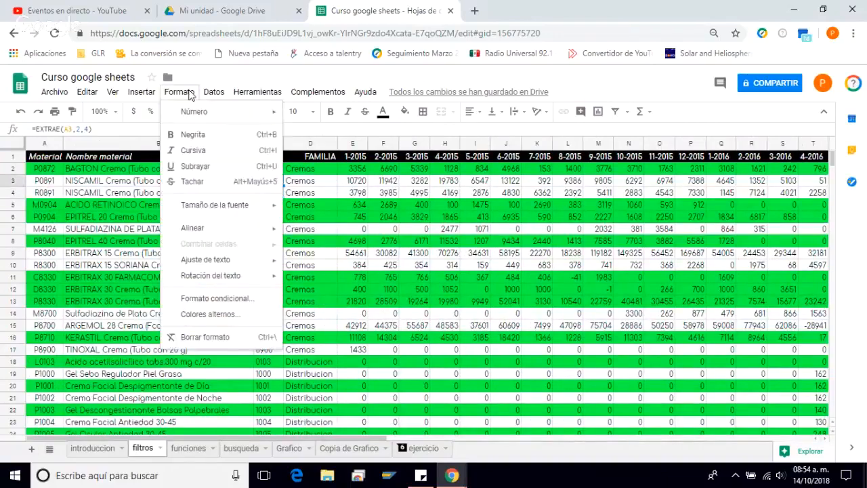
{"action": "left_click", "coordinate": [224, 302]}
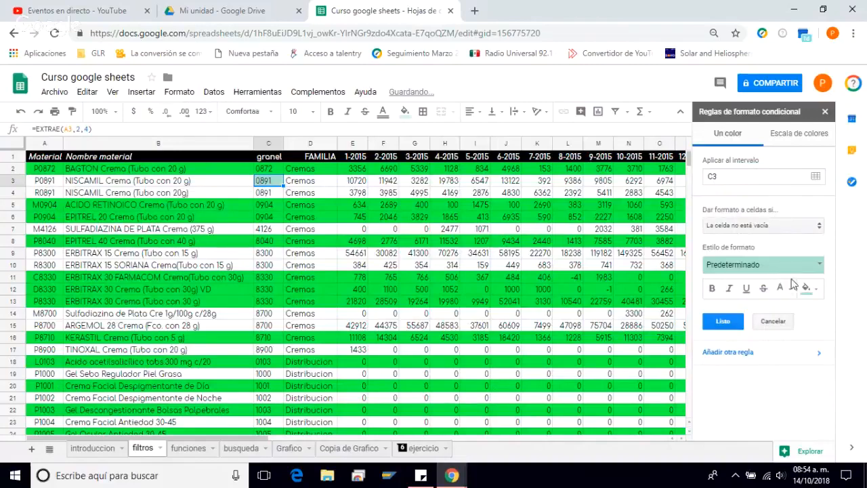
{"action": "left_click", "coordinate": [821, 266]}
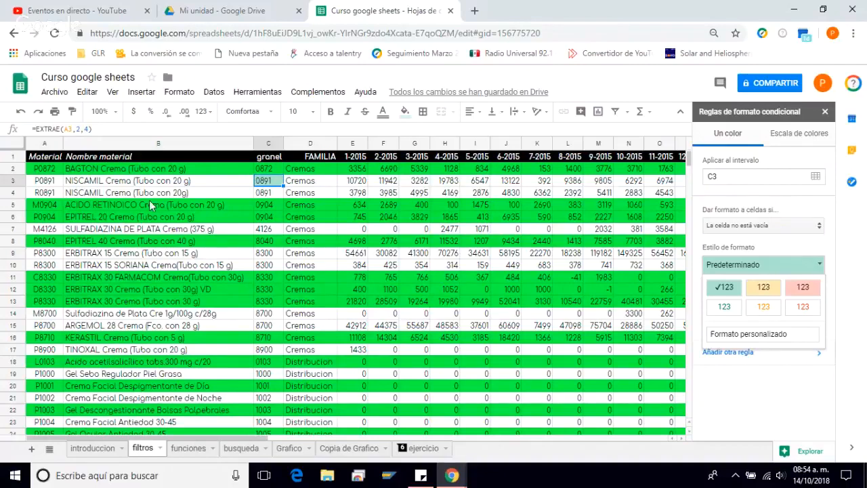
{"action": "left_click", "coordinate": [825, 112]}
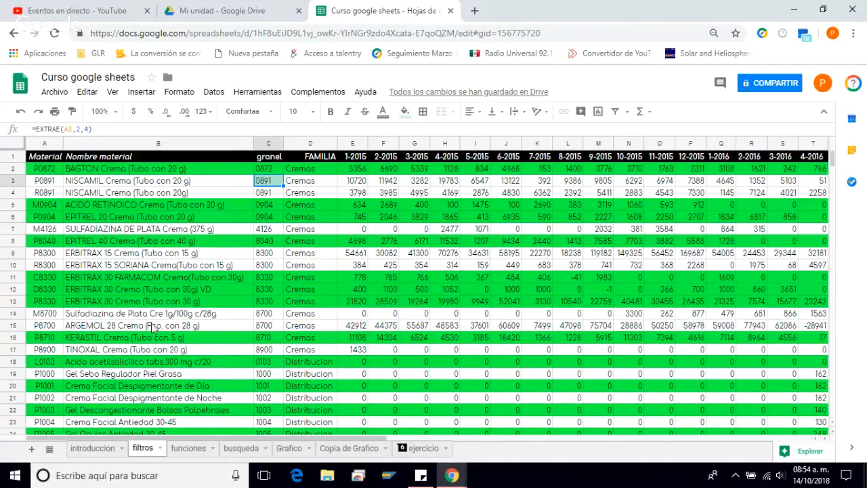
Start a conditional format rule for cell C4 and review the available text, date and number conditions.
{"action": "left_click", "coordinate": [275, 195]}
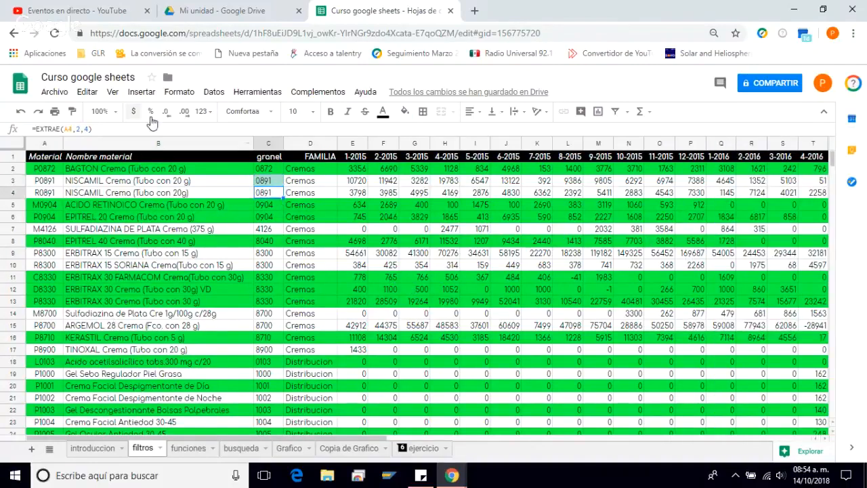
{"action": "left_click", "coordinate": [180, 91]}
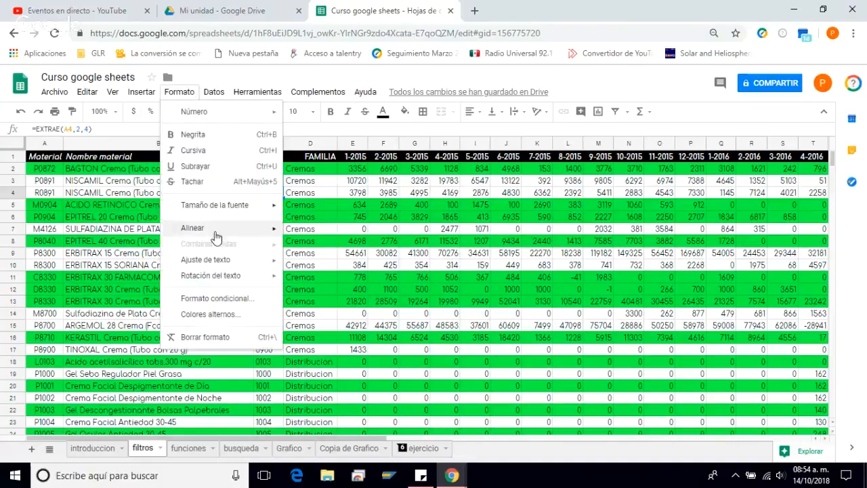
{"action": "left_click", "coordinate": [249, 304]}
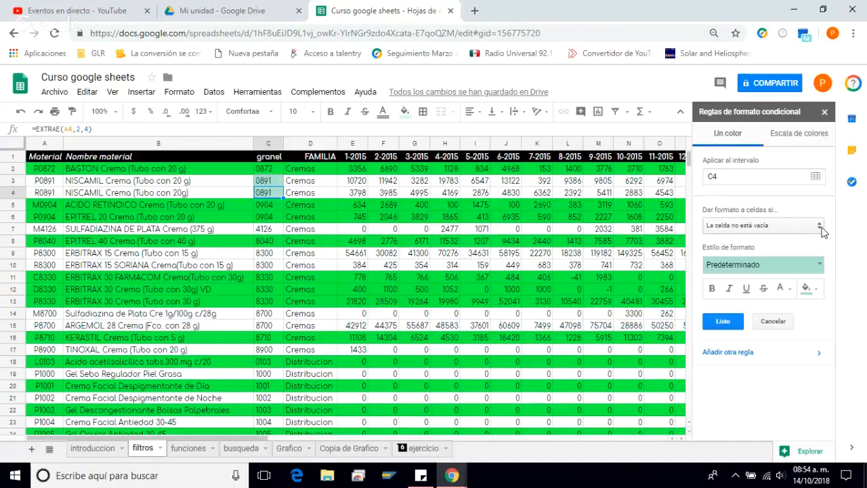
{"action": "left_click", "coordinate": [821, 228]}
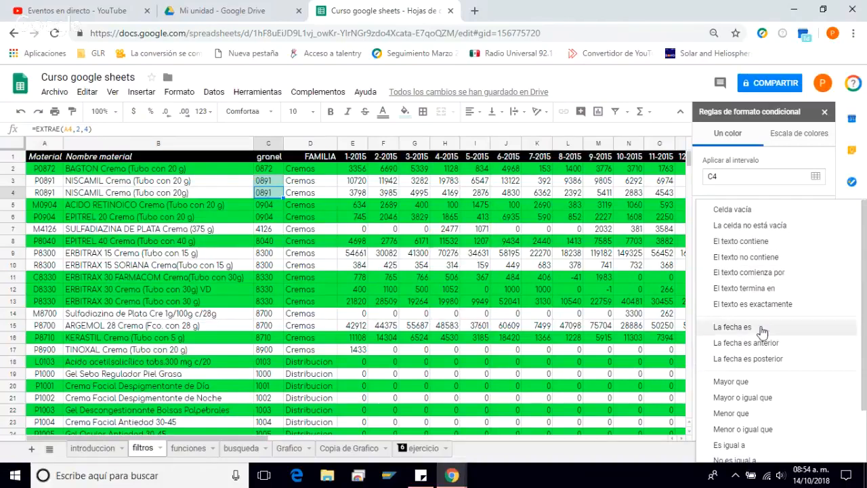
{"action": "scroll", "coordinate": [786, 346], "scroll_direction": "down", "scroll_amount": 1}
{"action": "scroll", "coordinate": [785, 351], "scroll_direction": "up", "scroll_amount": 1}
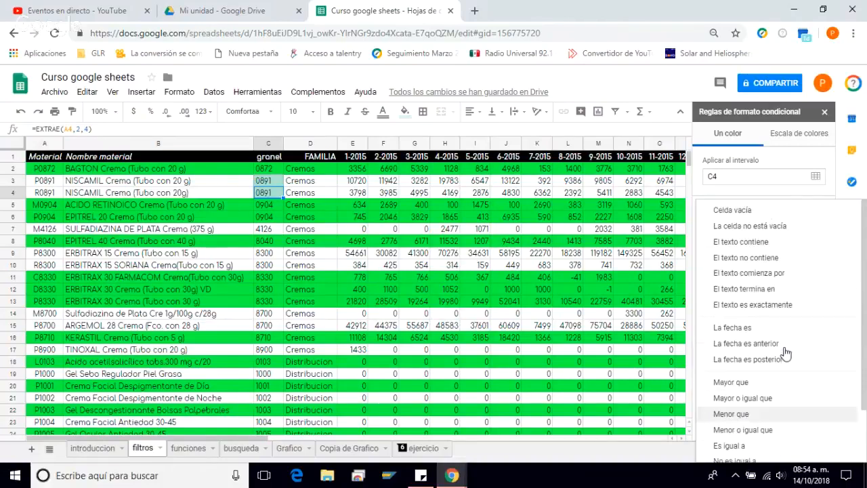
{"action": "left_click", "coordinate": [826, 168]}
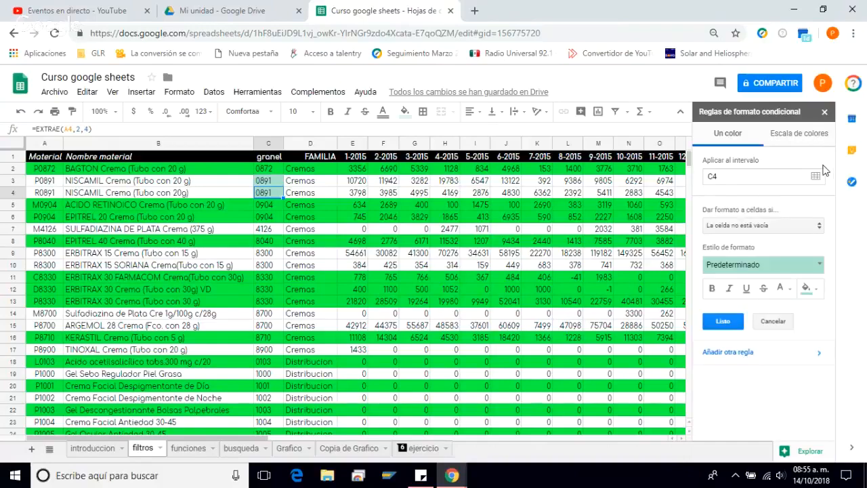
Switch the C4 rule to Escala de colores with the Predeterminado scale and close the rule editor.
{"action": "left_click", "coordinate": [810, 139]}
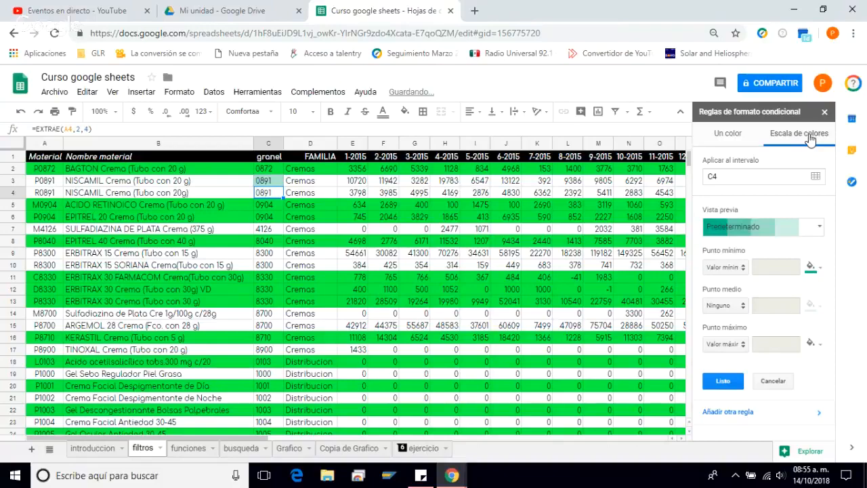
{"action": "left_click", "coordinate": [820, 232]}
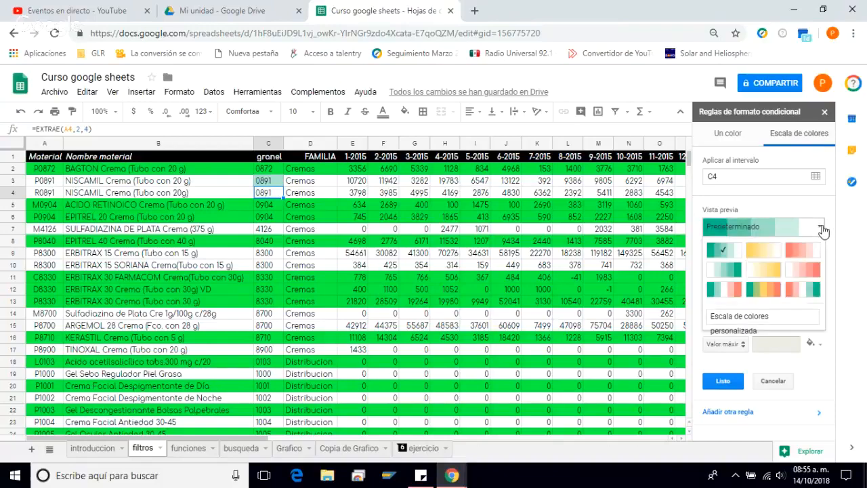
{"action": "left_click", "coordinate": [820, 232]}
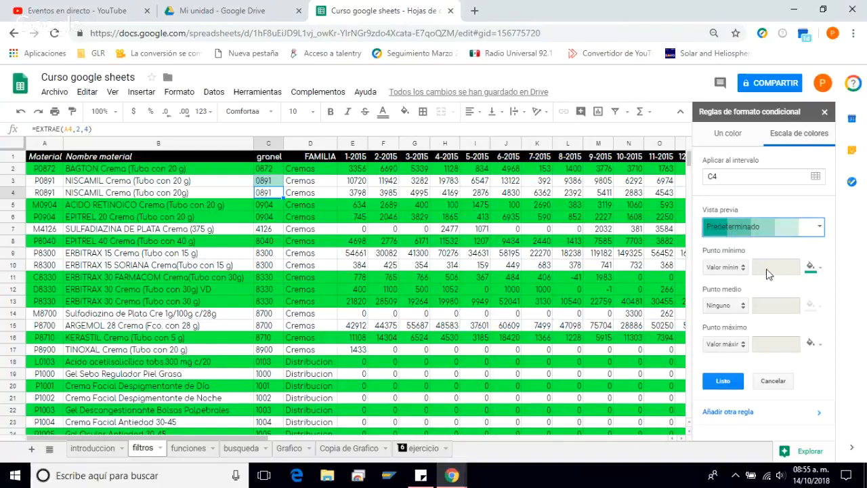
{"action": "left_click", "coordinate": [823, 112]}
{"action": "left_click", "coordinate": [273, 218]}
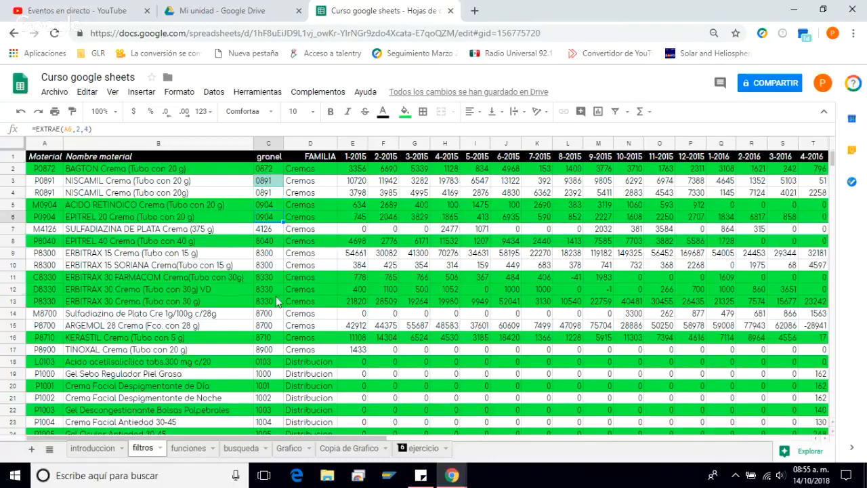
{"action": "left_click", "coordinate": [274, 291]}
{"action": "scroll", "coordinate": [278, 340], "scroll_direction": "down", "scroll_amount": 1}
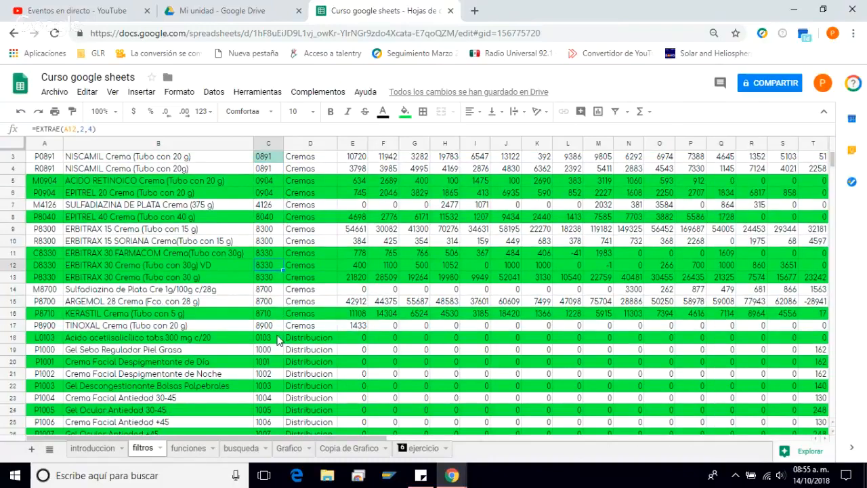
{"action": "scroll", "coordinate": [278, 340], "scroll_direction": "up", "scroll_amount": 1}
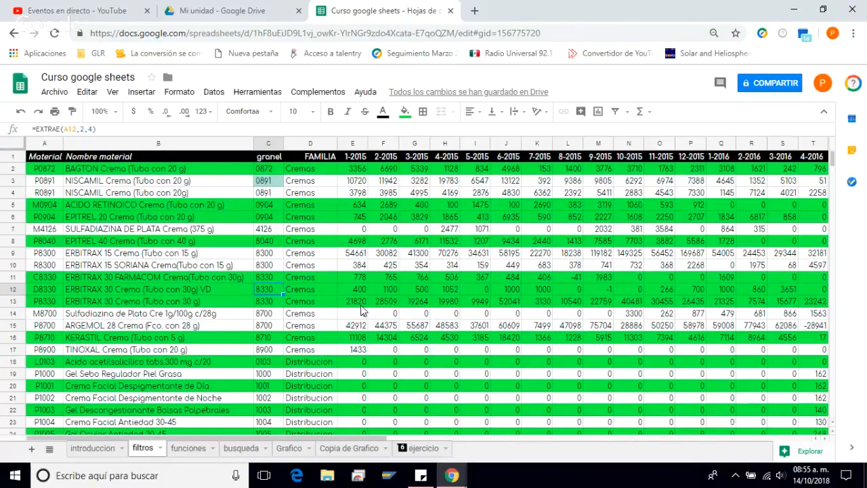
Insert a blank row above the header row of the material table and reset its fill colour.
{"action": "left_click", "coordinate": [15, 156]}
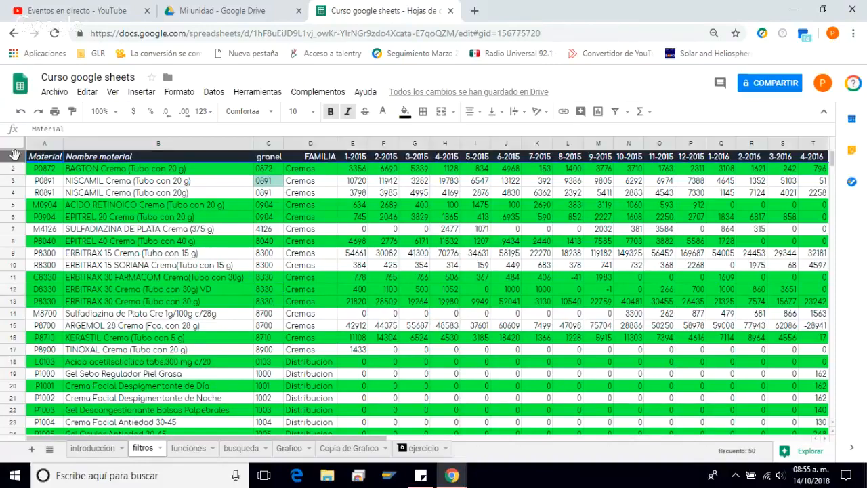
{"action": "right_click", "coordinate": [15, 155]}
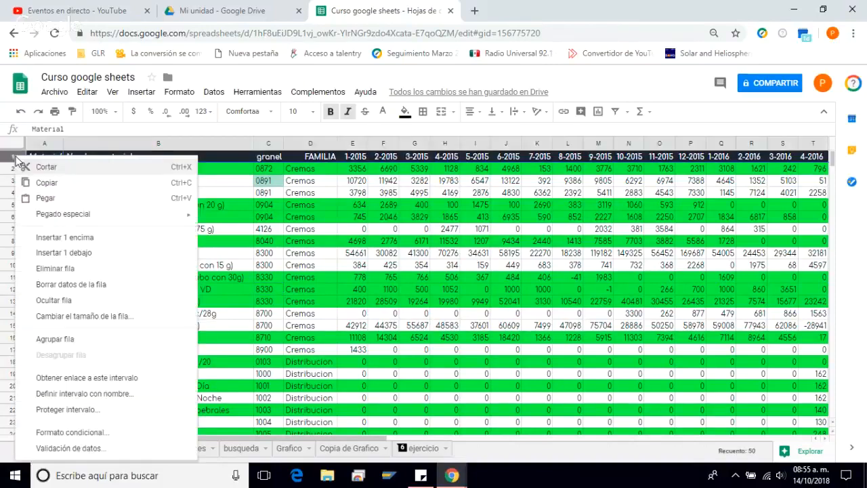
{"action": "left_click", "coordinate": [71, 238]}
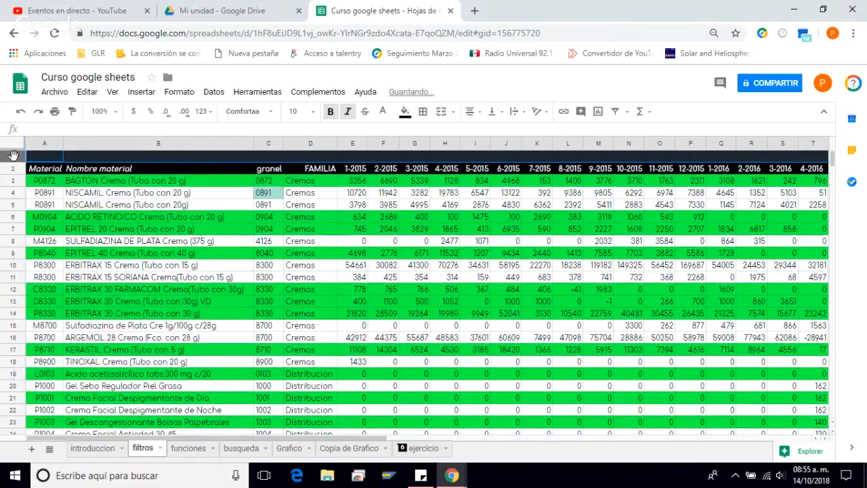
{"action": "right_click", "coordinate": [22, 160]}
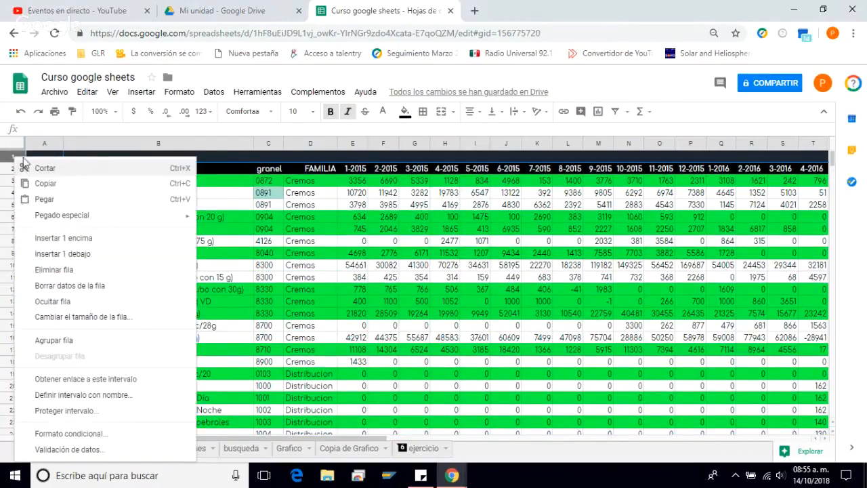
{"action": "left_click", "coordinate": [409, 115]}
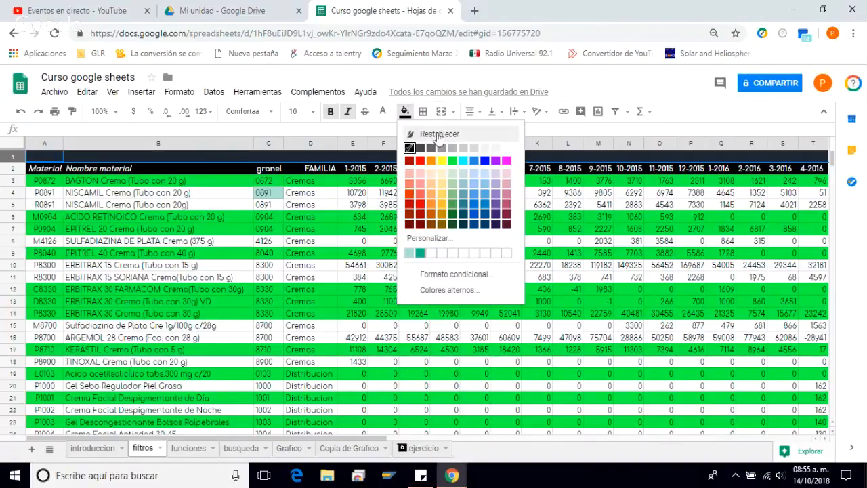
{"action": "left_click", "coordinate": [439, 135]}
{"action": "left_click", "coordinate": [353, 156]}
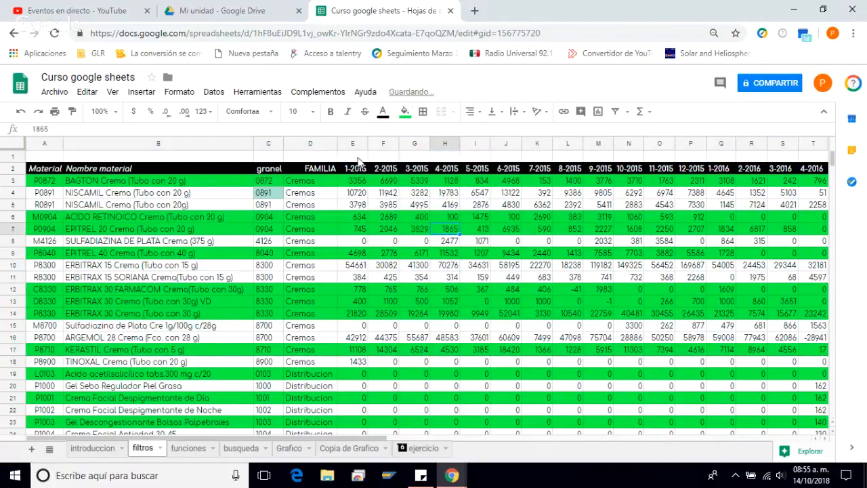
Insert a second blank row directly above the header, at row 2, and clear its black fill.
{"action": "left_click", "coordinate": [9, 168]}
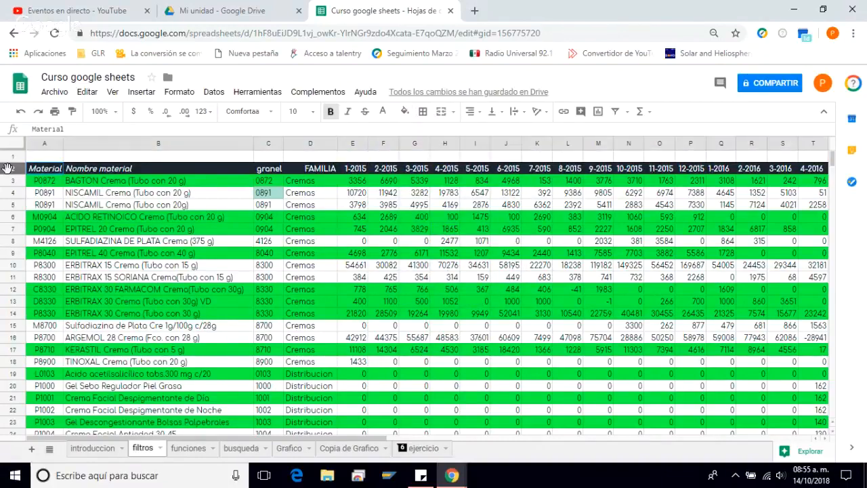
{"action": "right_click", "coordinate": [8, 168]}
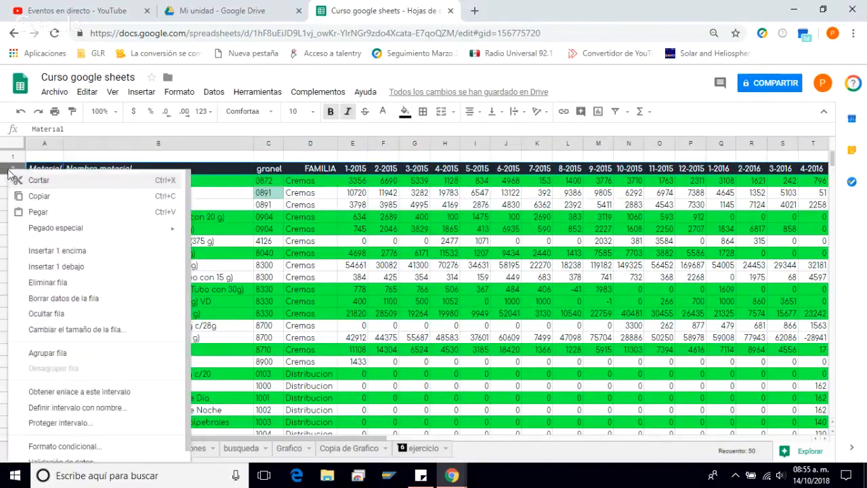
{"action": "left_click", "coordinate": [68, 252]}
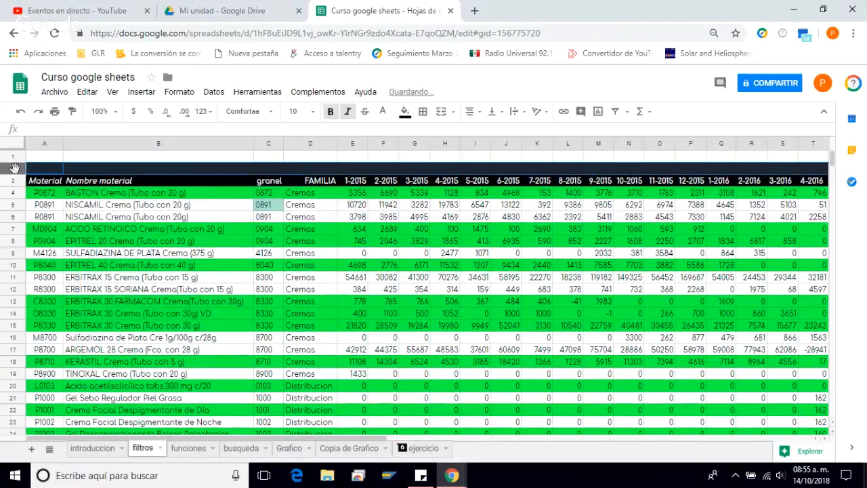
{"action": "left_click", "coordinate": [410, 112]}
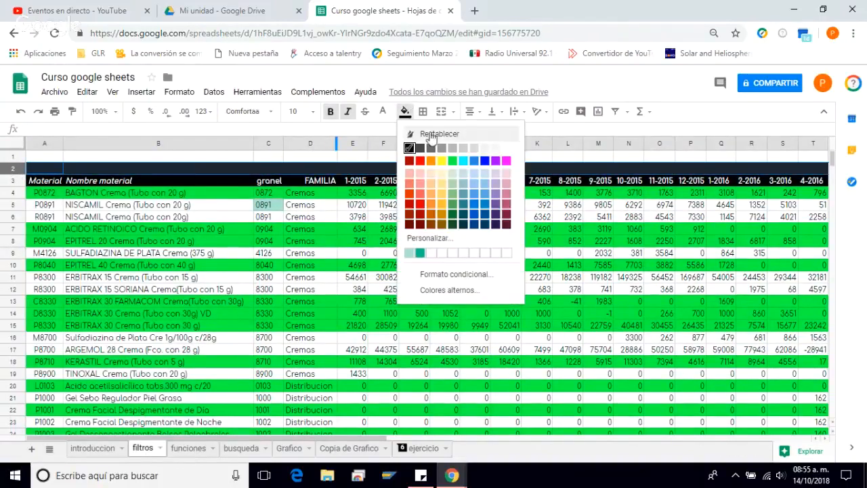
{"action": "left_click", "coordinate": [437, 133]}
{"action": "left_click", "coordinate": [415, 265]}
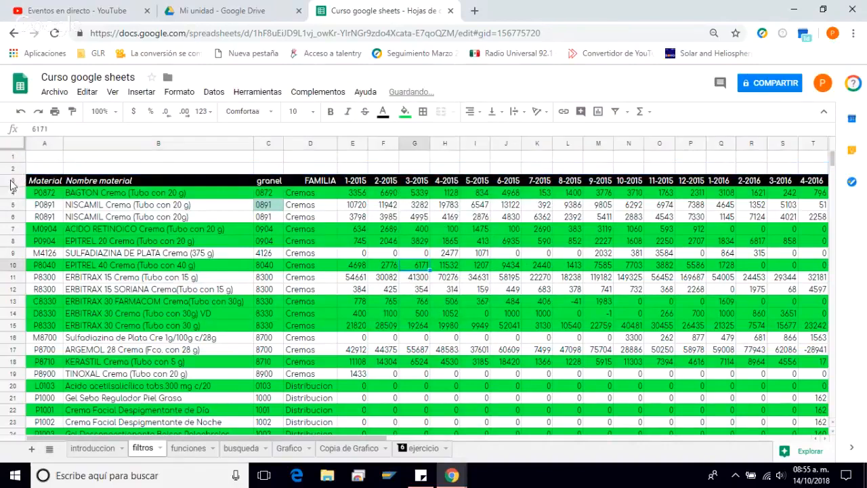
Turn on a filter for header row 3 and enter the label SUMA in cell D1.
{"action": "left_click", "coordinate": [13, 181]}
{"action": "left_click", "coordinate": [614, 114]}
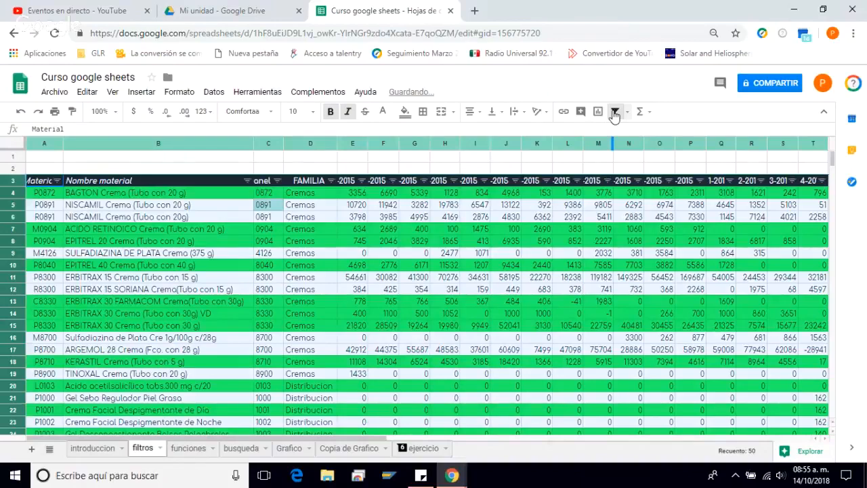
{"action": "left_click", "coordinate": [357, 169]}
{"action": "key", "text": "Up"}
{"action": "key", "text": "Left"}
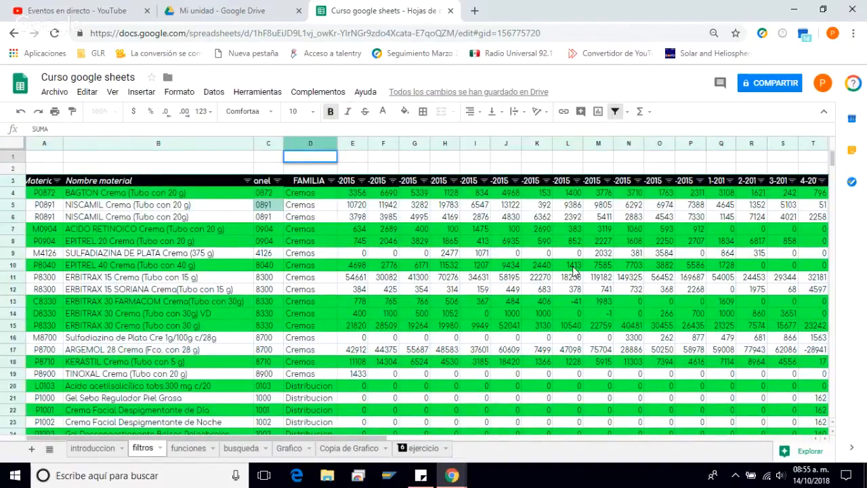
{"action": "key", "text": "Return"}
{"action": "key", "text": "Up"}
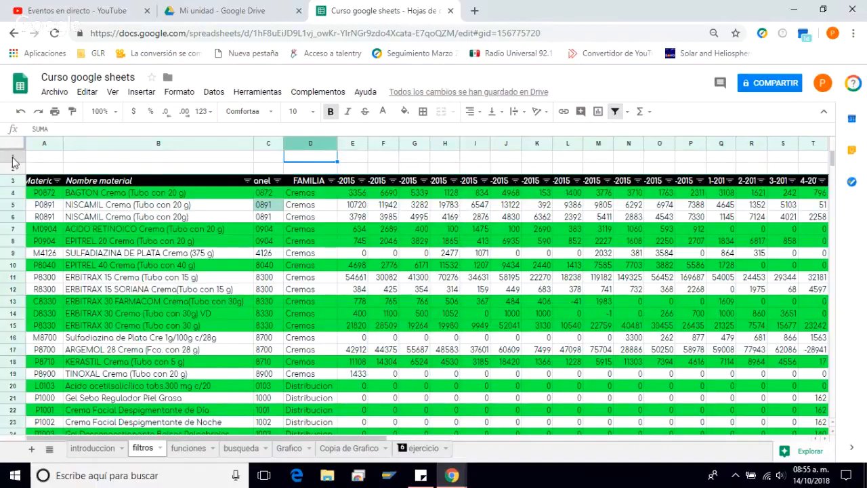
Reset the text colour of rows 1 and 2 to the default.
{"action": "left_click_drag", "start_coordinate": [14, 161], "coordinate": [14, 168]}
{"action": "left_click", "coordinate": [383, 112]}
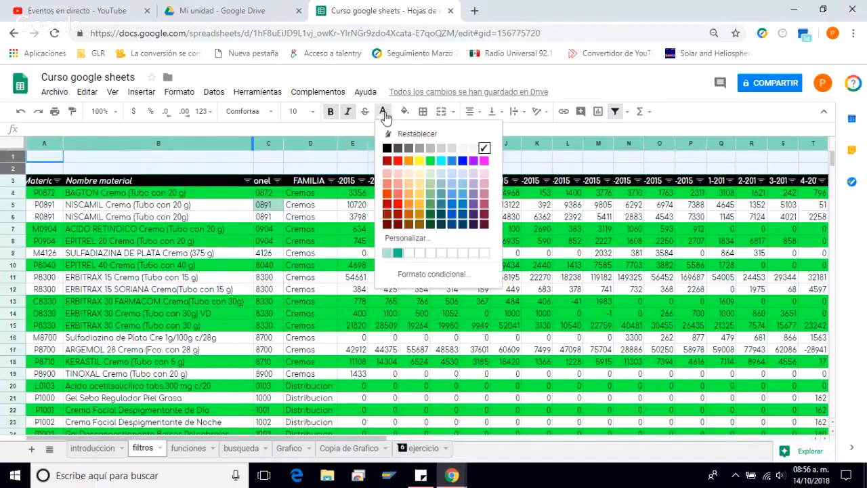
{"action": "left_click", "coordinate": [409, 138]}
{"action": "left_click", "coordinate": [327, 162]}
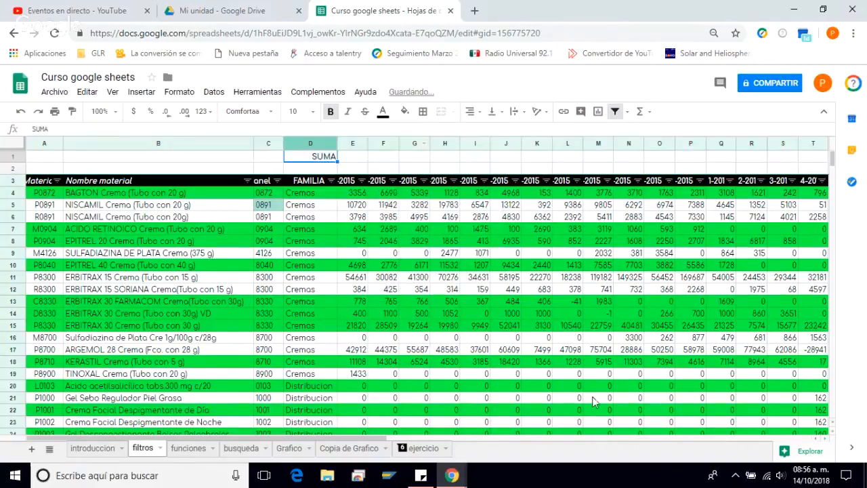
Enter the label SUBTOTAL in cell D2, directly below the SUMA label.
{"action": "key", "text": "Down"}
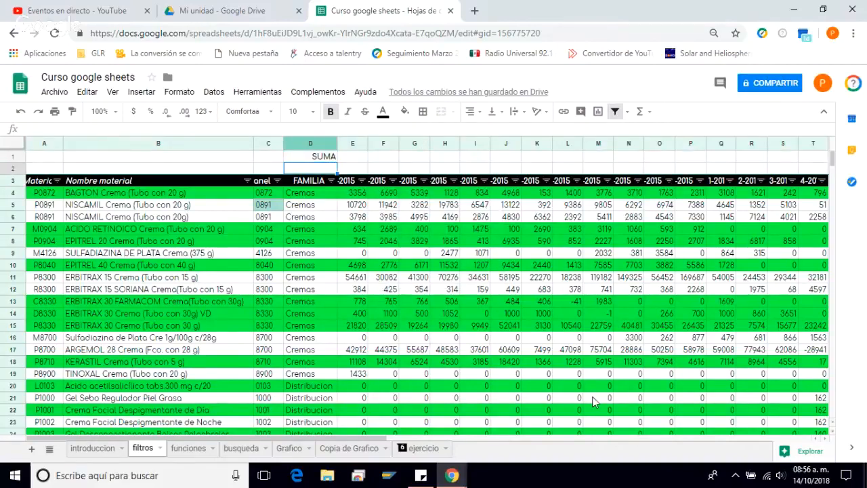
{"action": "type", "text": "SUBTOTAL"}
{"action": "key", "text": "Return"}
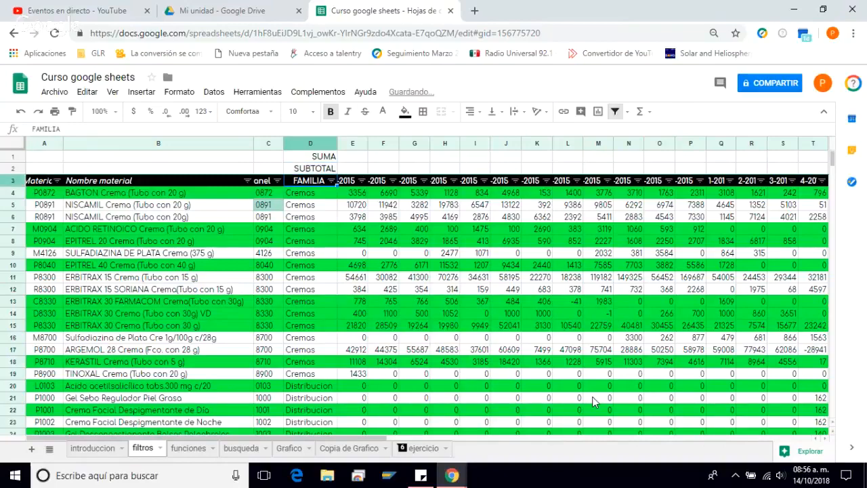
Enter =SUMA(E4:E308) in cell E1, beside the SUMA label.
{"action": "key", "text": "Up"}
{"action": "key", "text": "Up"}
{"action": "key", "text": "Right"}
{"action": "type", "text": "=SUMA"}
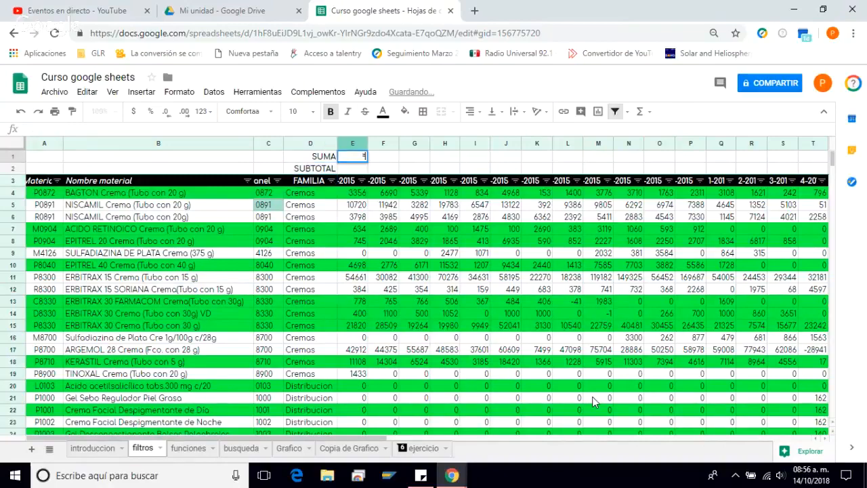
{"action": "type", "text": "(E4"}
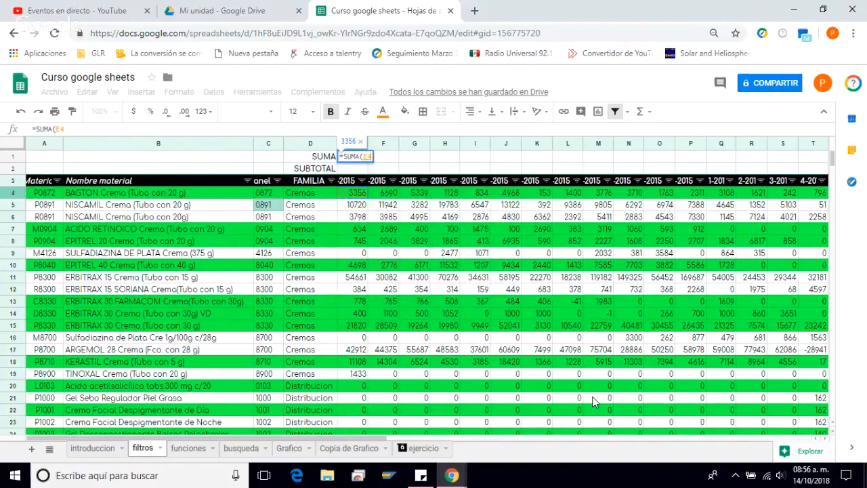
{"action": "key", "text": "ctrl+shift+Down"}
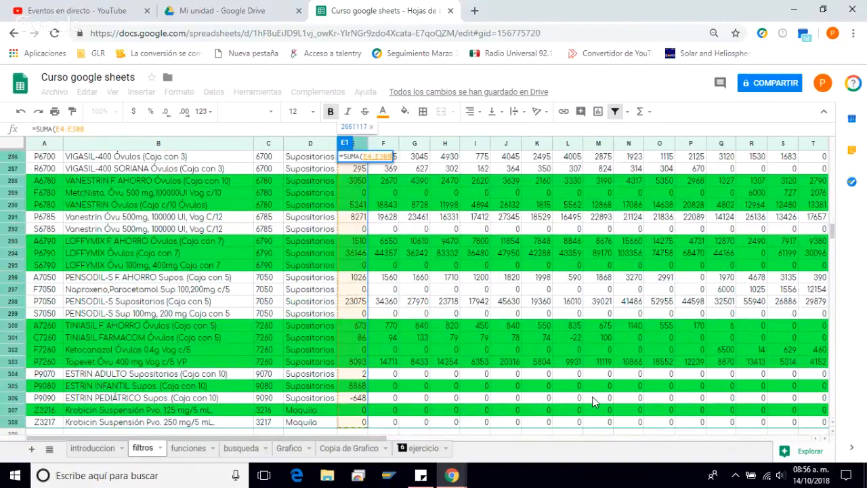
{"action": "key", "text": "Return"}
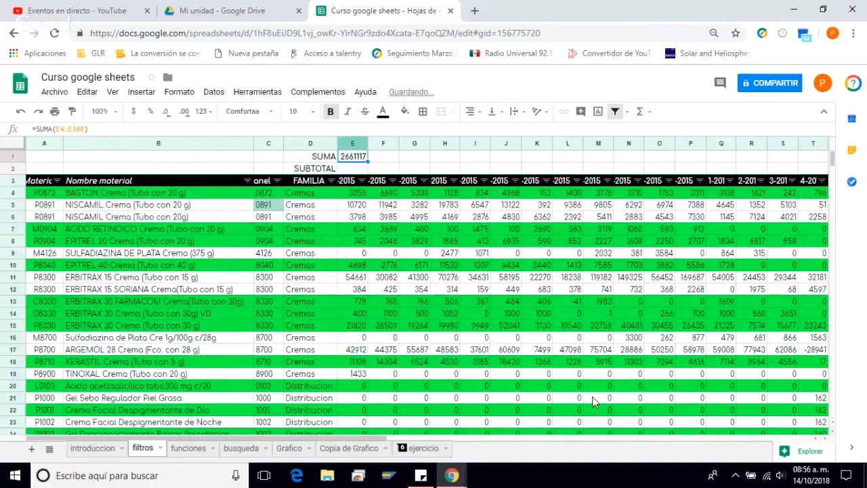
Try adding a decimal place to the sum in E1 and remove it again.
{"action": "left_click", "coordinate": [209, 114]}
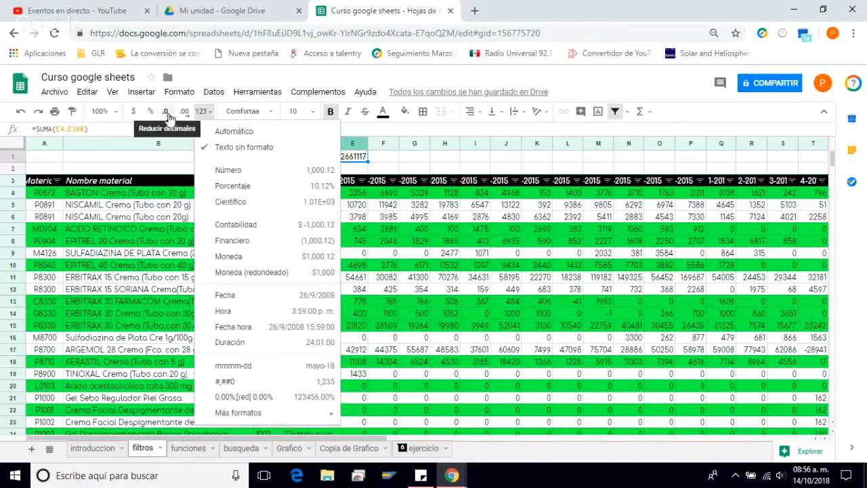
{"action": "left_click", "coordinate": [173, 114]}
{"action": "left_click", "coordinate": [183, 116]}
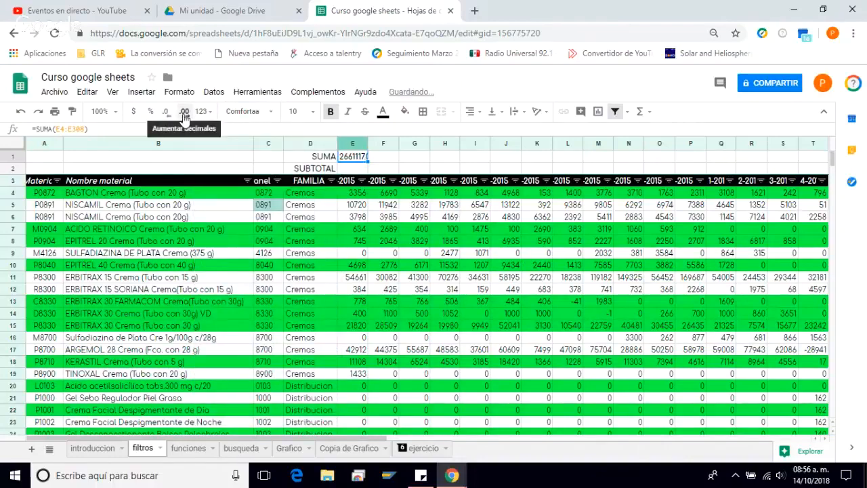
{"action": "left_click", "coordinate": [166, 113]}
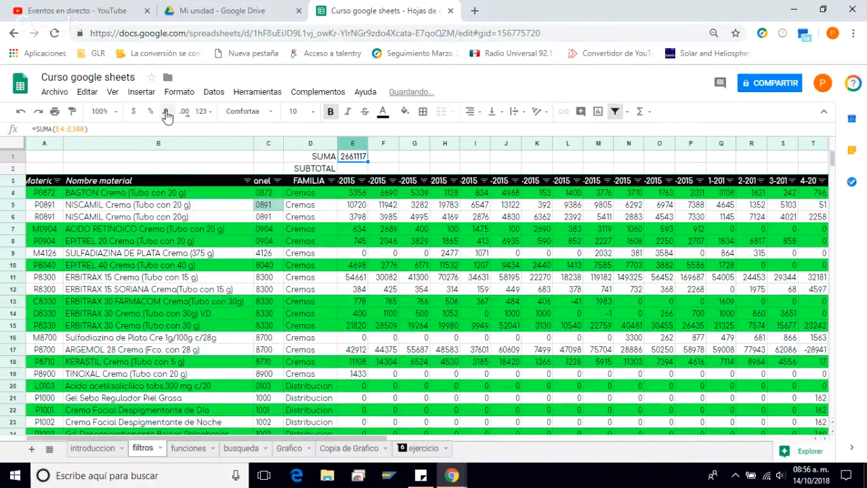
Format E1 as Número without decimal places and widen column E to fit the sum.
{"action": "left_click", "coordinate": [204, 111]}
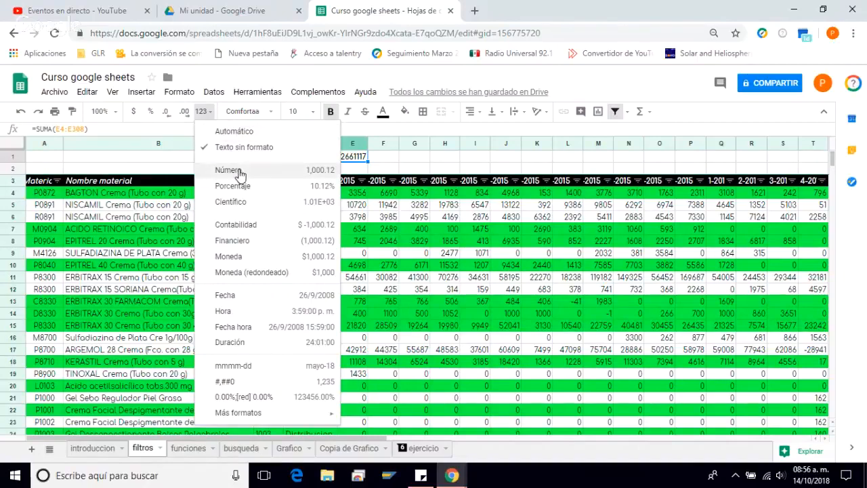
{"action": "left_click", "coordinate": [240, 172]}
{"action": "left_click_drag", "start_coordinate": [366, 140], "coordinate": [379, 141]}
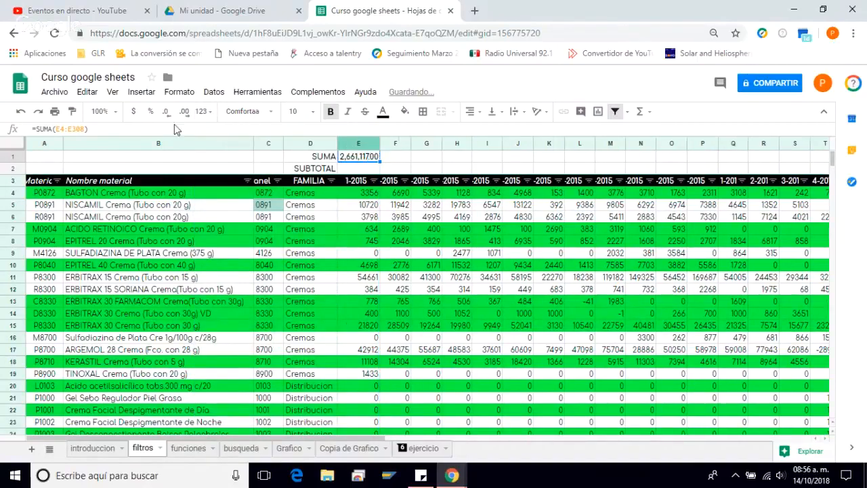
{"action": "left_click", "coordinate": [185, 113]}
{"action": "left_click", "coordinate": [167, 113]}
{"action": "left_click", "coordinate": [167, 113]}
{"action": "left_click", "coordinate": [166, 114]}
Enter =SUBTOTAL(9,E4:E308) in cell E2, beside the SUBTOTAL label.
{"action": "left_click", "coordinate": [367, 169]}
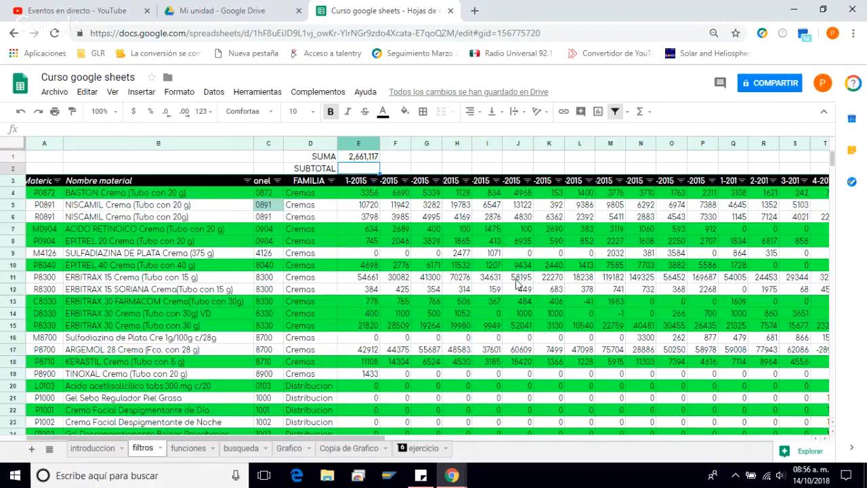
{"action": "type", "text": "=SUBTOTAL"}
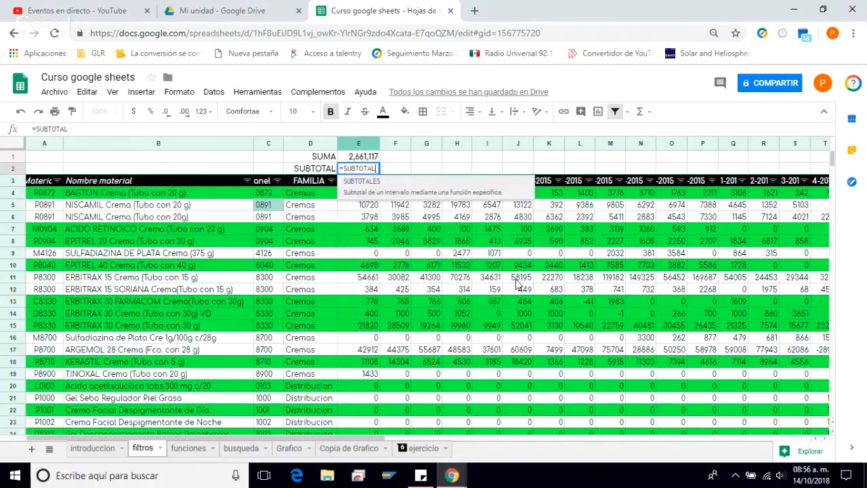
{"action": "type", "text": "("}
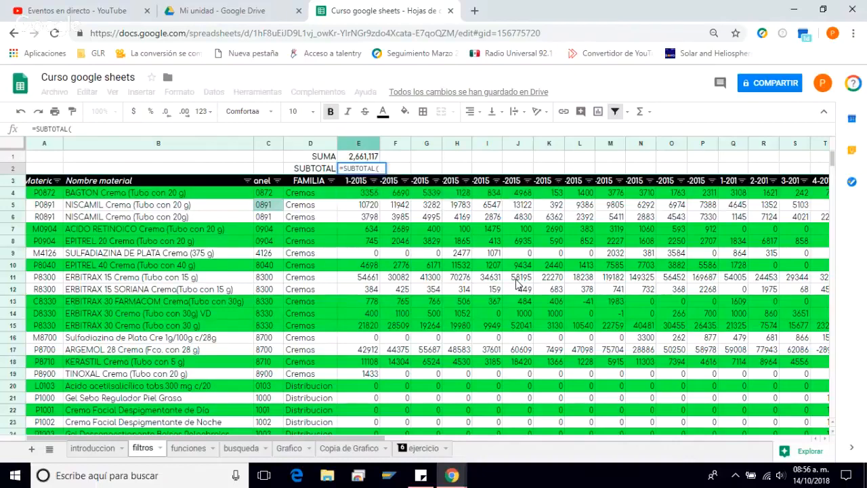
{"action": "type", "text": "9,E4"}
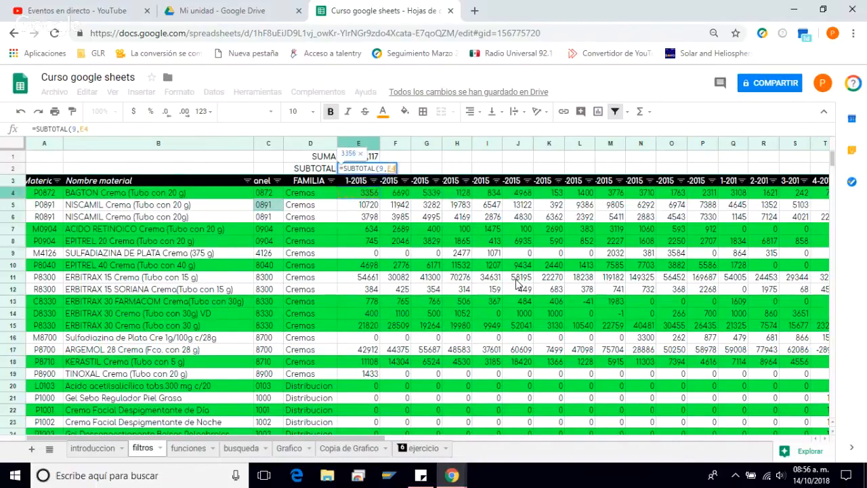
{"action": "key", "text": "ctrl+shift+Down"}
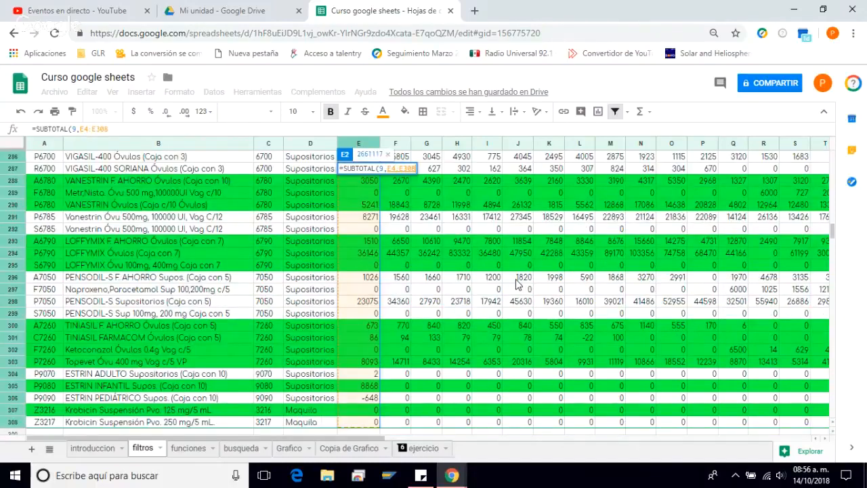
{"action": "key", "text": "Return"}
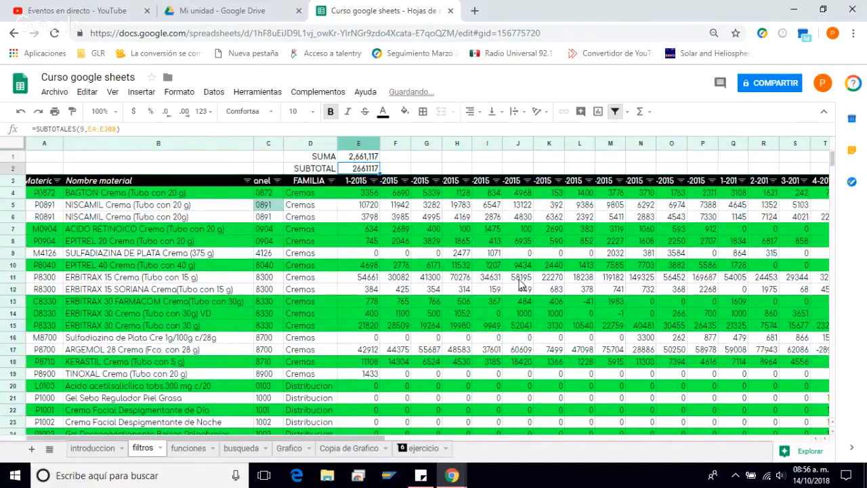
Copy the number formatting of E1 onto the subtotal in E2.
{"action": "left_click", "coordinate": [371, 157]}
{"action": "left_click", "coordinate": [72, 111]}
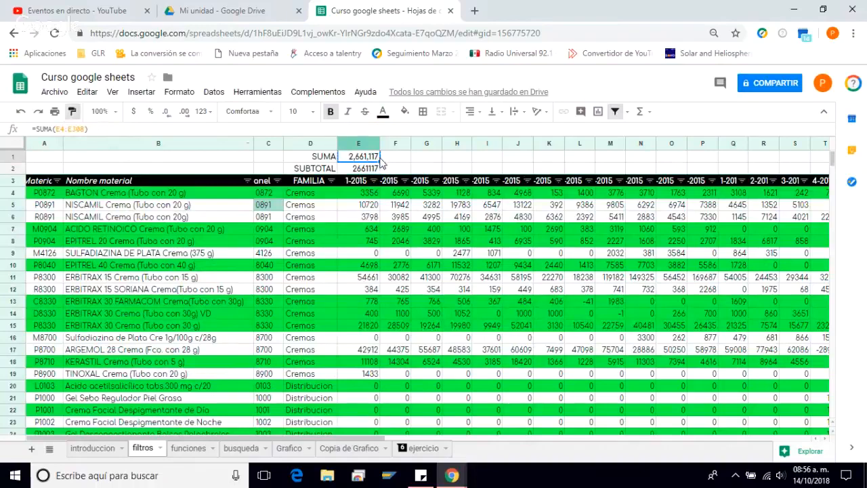
{"action": "left_click", "coordinate": [364, 169]}
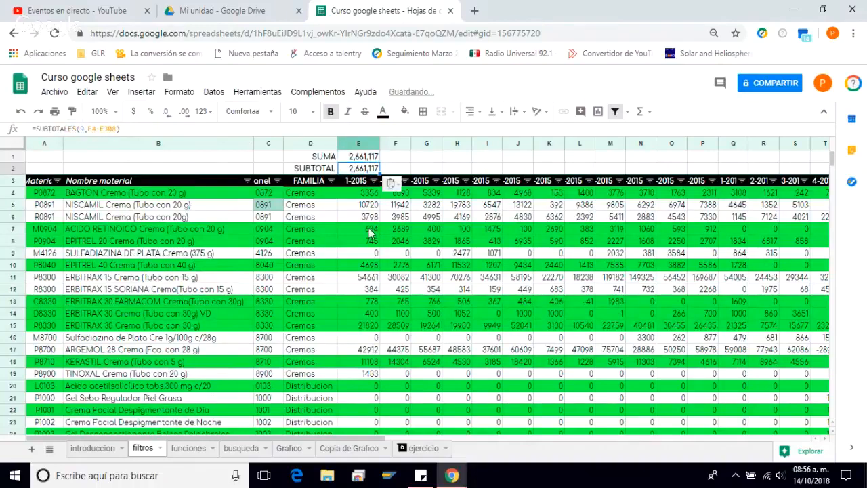
{"action": "left_click", "coordinate": [370, 230]}
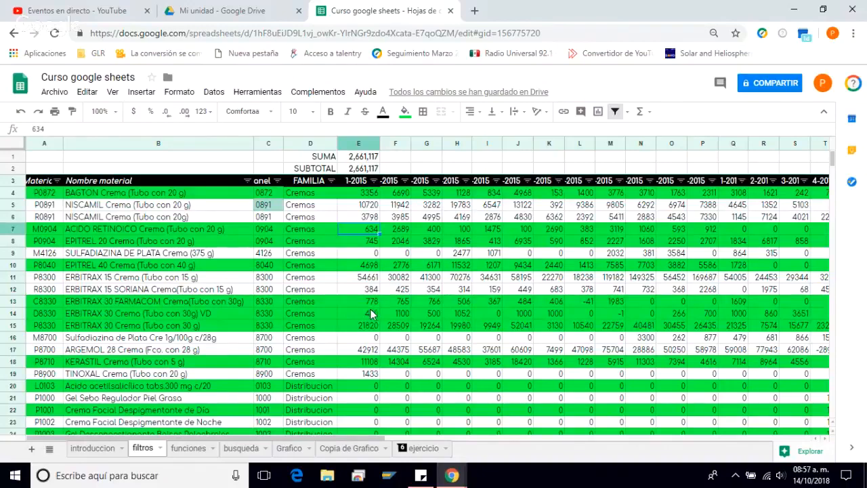
Filter the granel column by values, clearing all of them and keeping only 0632.
{"action": "left_click", "coordinate": [277, 181]}
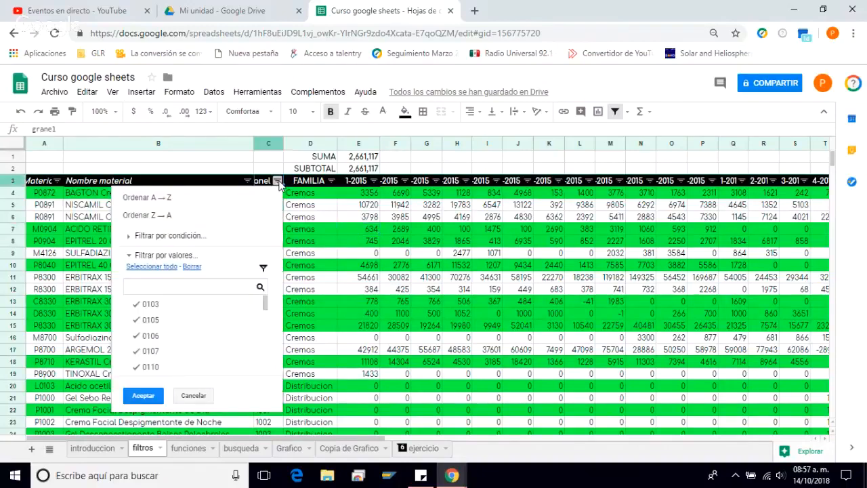
{"action": "left_click", "coordinate": [194, 269]}
{"action": "scroll", "coordinate": [193, 360], "scroll_direction": "down", "scroll_amount": 2}
{"action": "scroll", "coordinate": [193, 360], "scroll_direction": "down", "scroll_amount": 8}
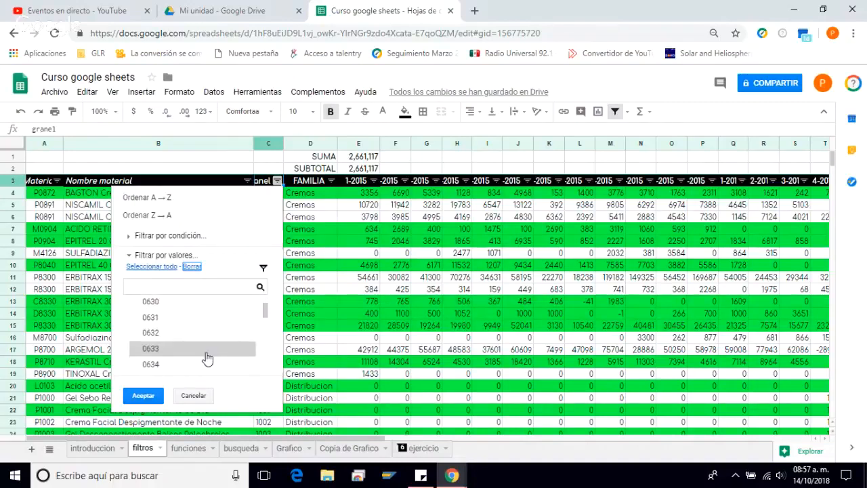
{"action": "scroll", "coordinate": [200, 361], "scroll_direction": "down", "scroll_amount": 4}
{"action": "scroll", "coordinate": [208, 358], "scroll_direction": "up", "scroll_amount": 2}
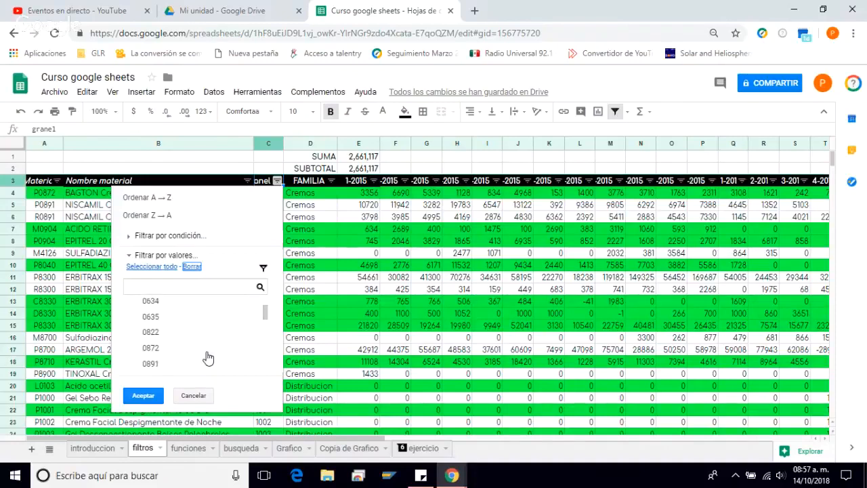
{"action": "scroll", "coordinate": [212, 349], "scroll_direction": "up", "scroll_amount": 3}
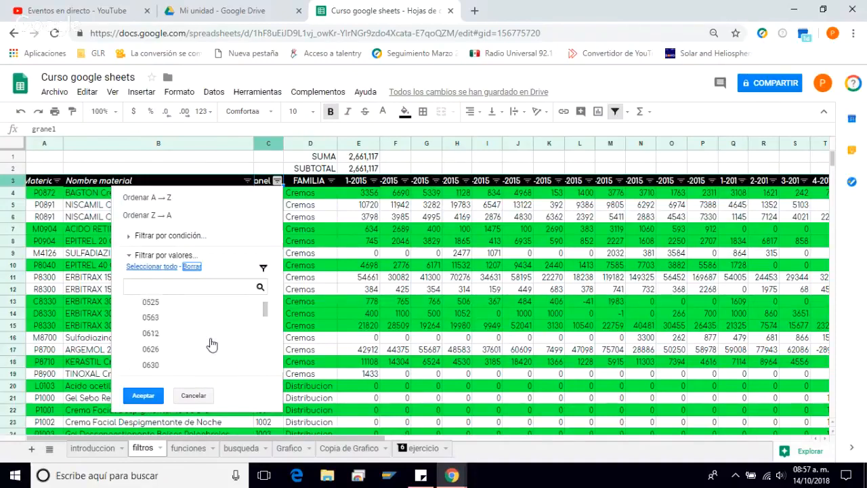
{"action": "scroll", "coordinate": [212, 344], "scroll_direction": "down", "scroll_amount": 5}
{"action": "scroll", "coordinate": [211, 344], "scroll_direction": "up", "scroll_amount": 2}
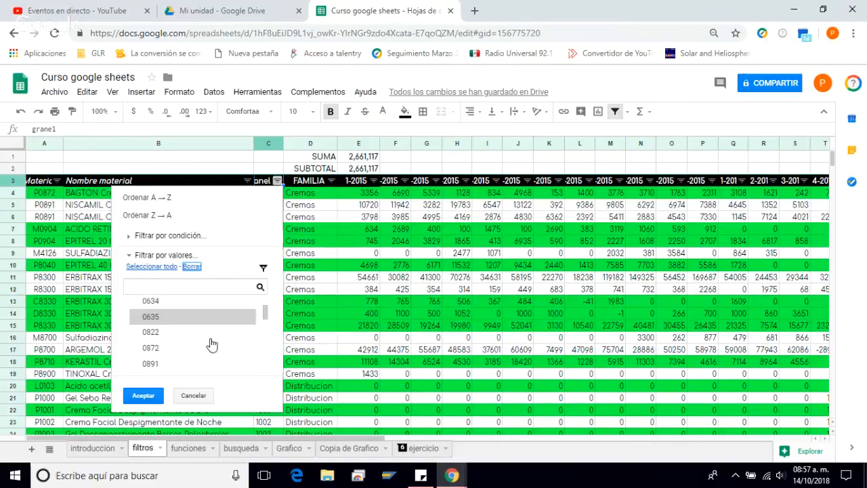
{"action": "scroll", "coordinate": [211, 345], "scroll_direction": "up", "scroll_amount": 1}
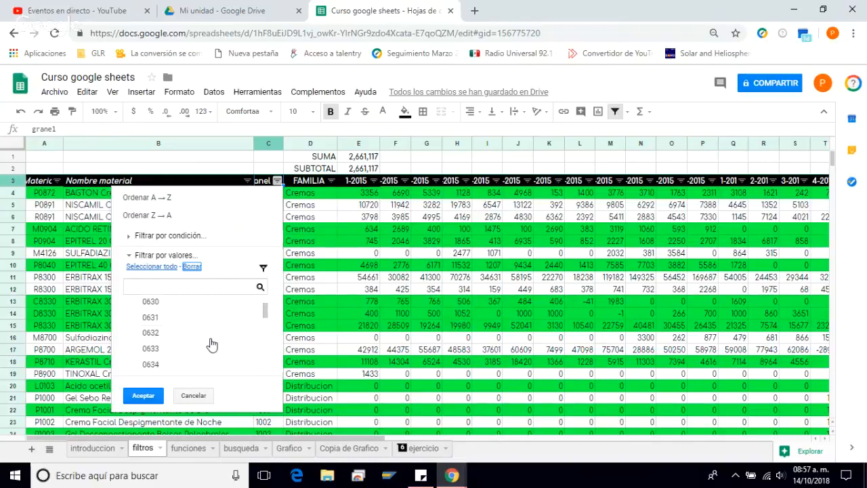
{"action": "key", "text": "Tab"}
{"action": "left_click", "coordinate": [196, 334]}
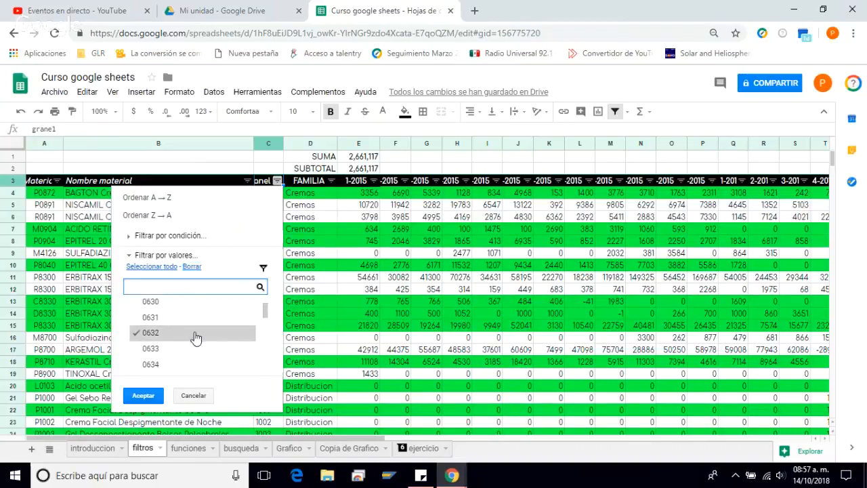
{"action": "left_click", "coordinate": [144, 395]}
{"action": "left_click", "coordinate": [358, 254]}
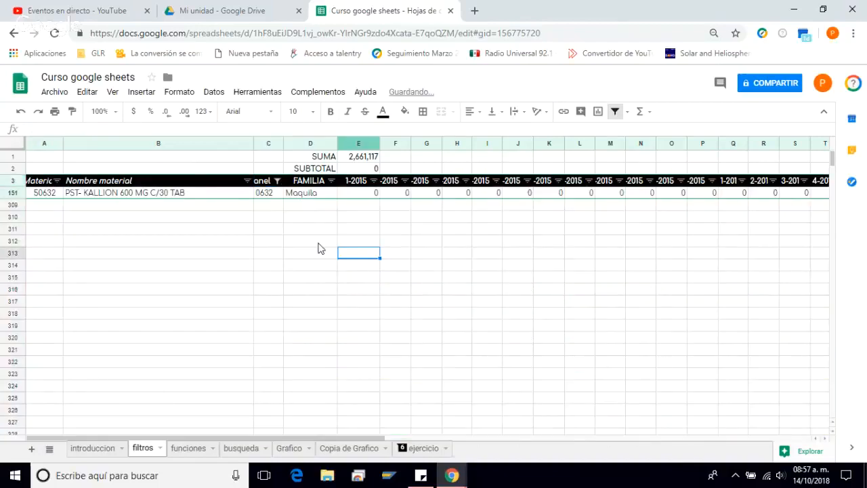
Add the value 7460 to the granel column's filter.
{"action": "left_click", "coordinate": [277, 181]}
{"action": "left_click_drag", "start_coordinate": [265, 301], "coordinate": [266, 360]}
{"action": "left_click", "coordinate": [157, 360]}
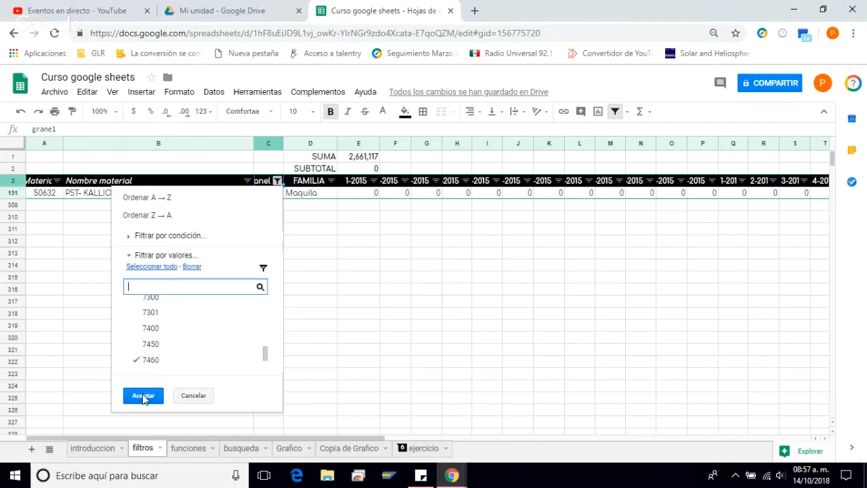
{"action": "left_click", "coordinate": [143, 397]}
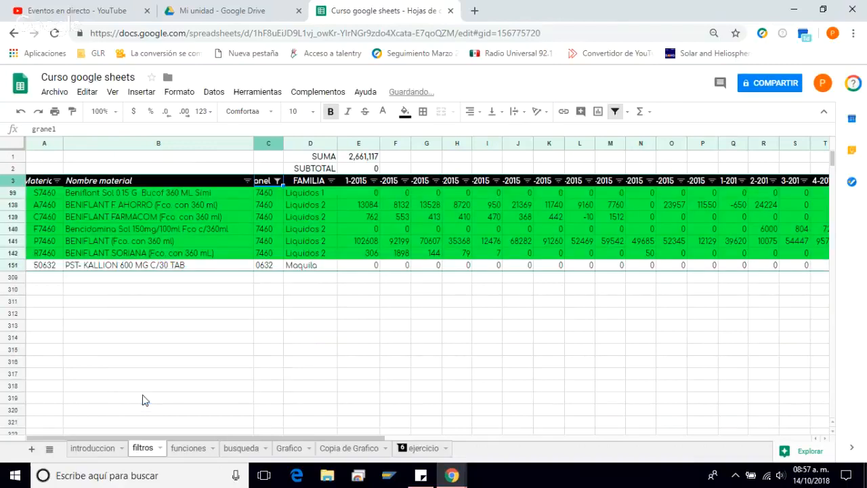
Compare the SUMA formula in E1 with the SUBTOTALES formula in E2 for the filtered rows.
{"action": "left_click", "coordinate": [358, 313]}
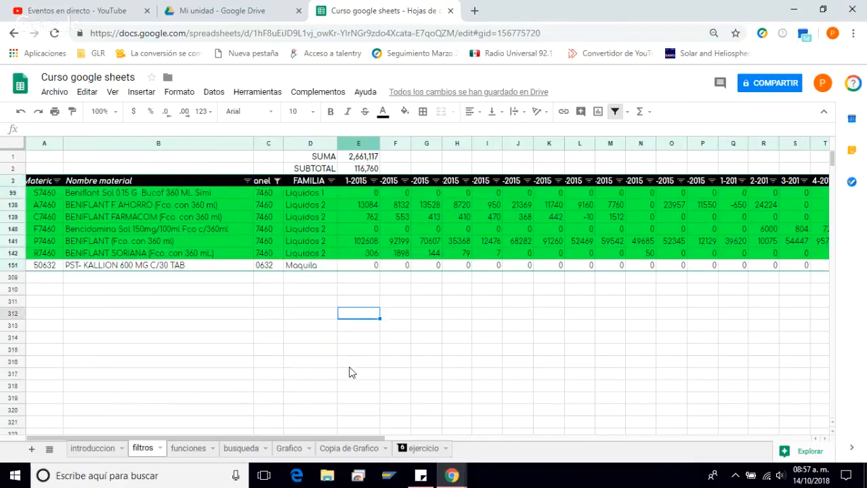
{"action": "left_click", "coordinate": [370, 159]}
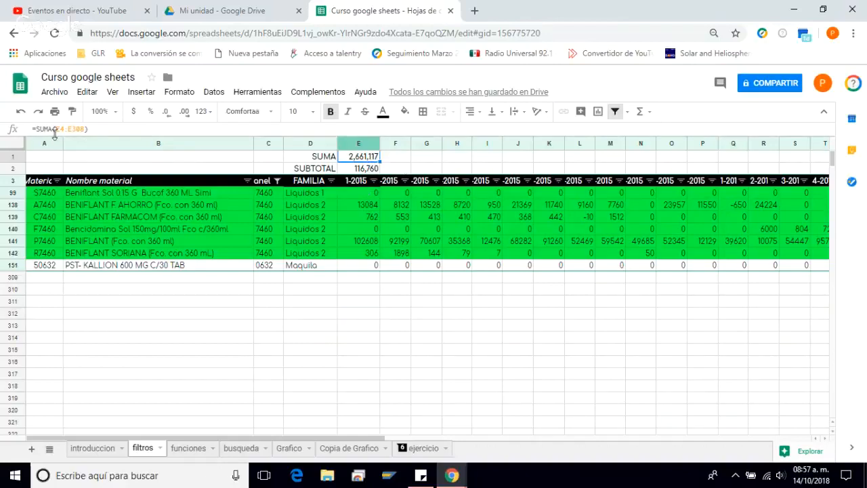
{"action": "left_click", "coordinate": [359, 169]}
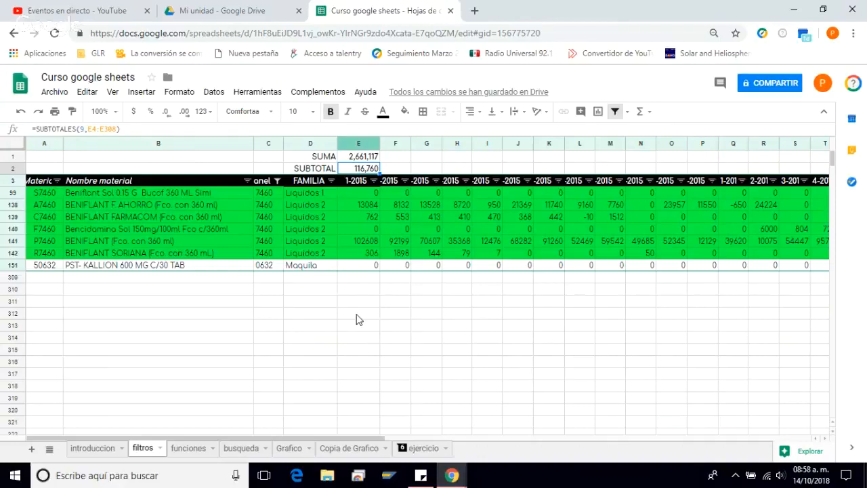
Examine the arguments of the SUBTOTALES formula in E2.
{"action": "left_click", "coordinate": [370, 290]}
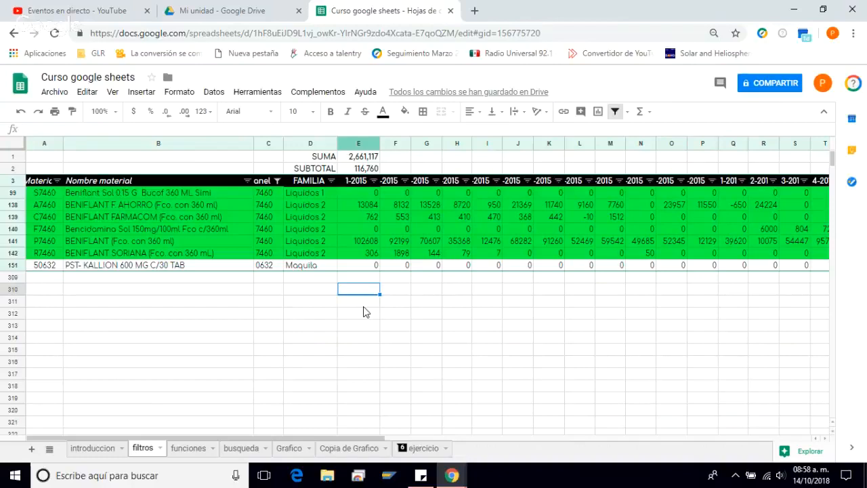
{"action": "left_click", "coordinate": [362, 169]}
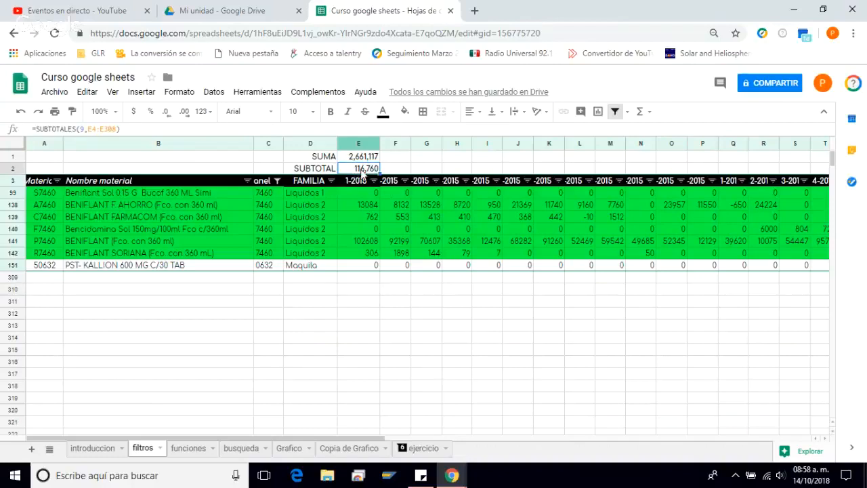
{"action": "key", "text": "F2"}
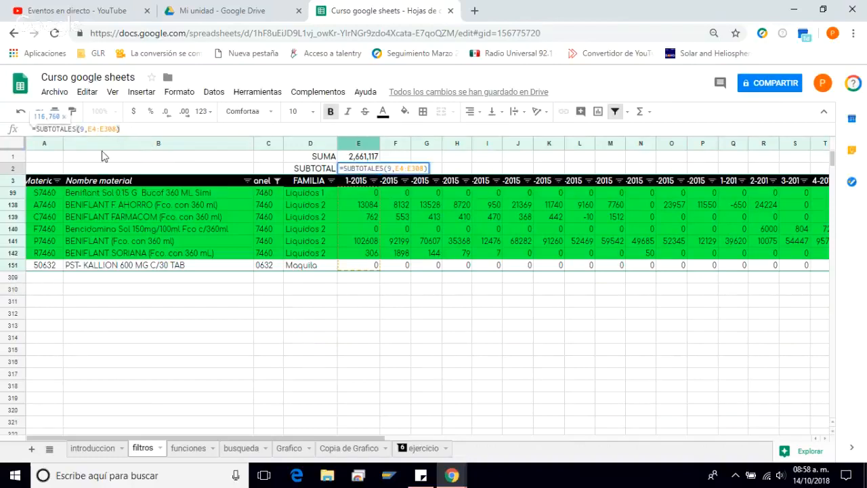
{"action": "left_click", "coordinate": [374, 303]}
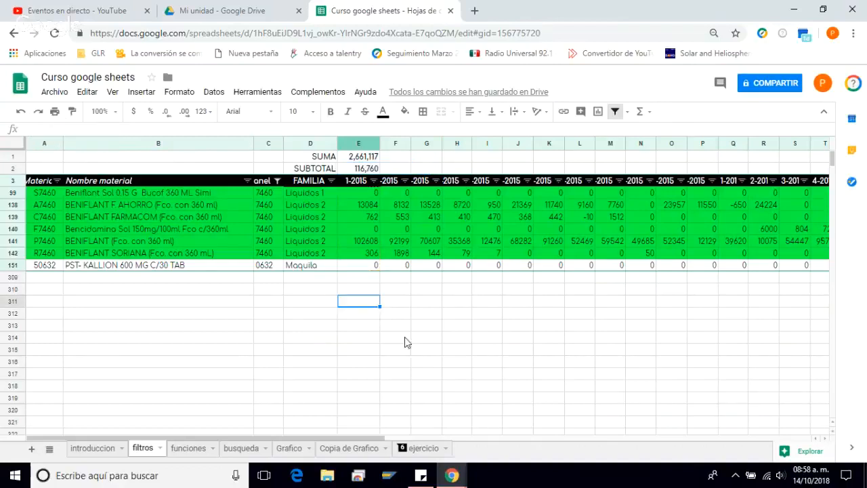
Clear E2, start a new SUBTOTALES formula there and expand the function's help.
{"action": "left_click", "coordinate": [362, 171]}
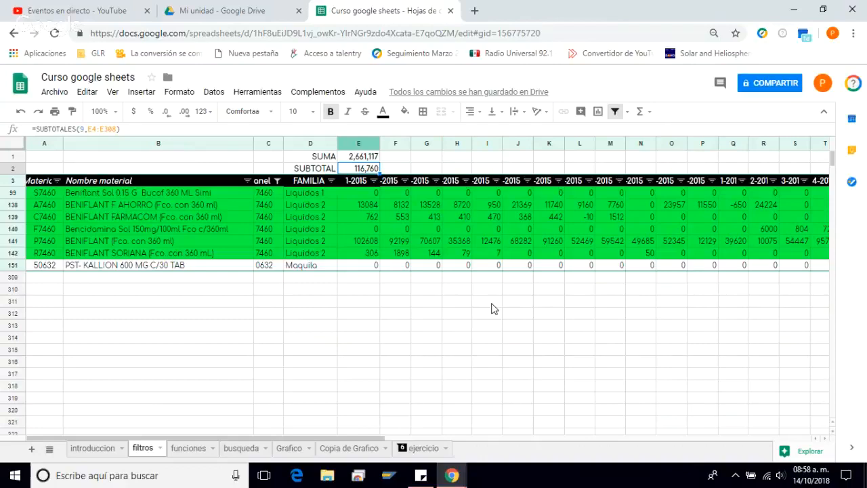
{"action": "key", "text": "Delete"}
{"action": "type", "text": "="}
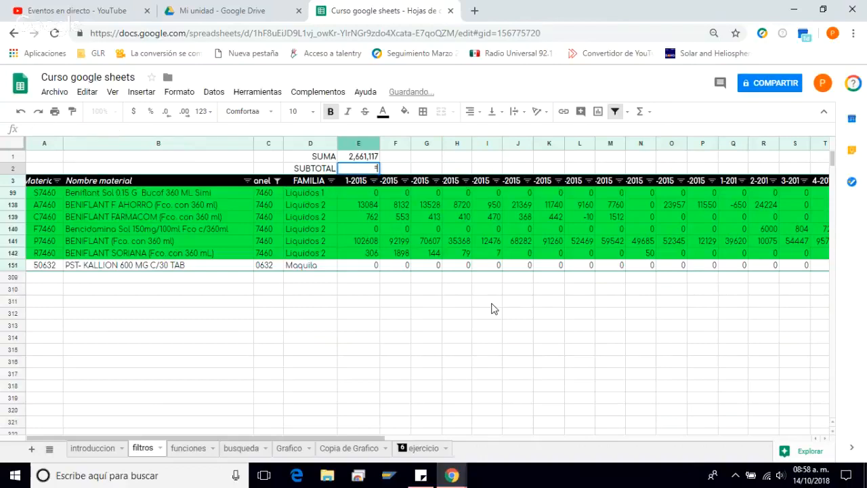
{"action": "type", "text": "SUBT"}
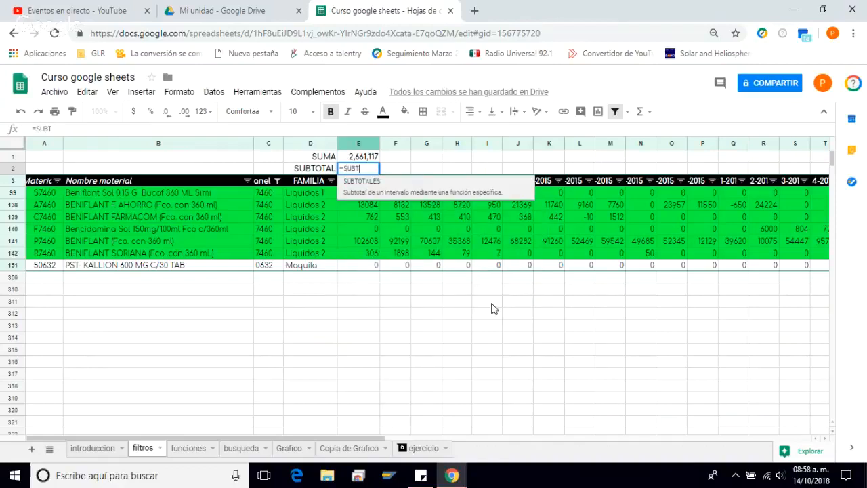
{"action": "type", "text": "O"}
{"action": "key", "text": "Tab"}
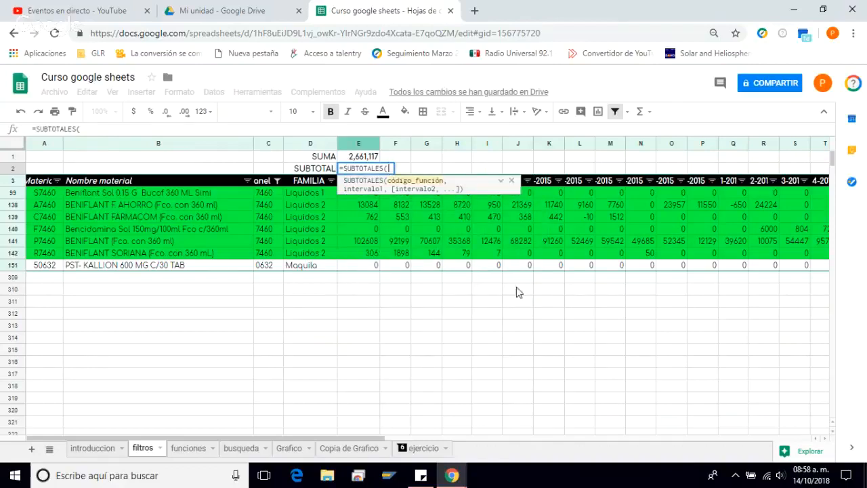
{"action": "left_click", "coordinate": [500, 180]}
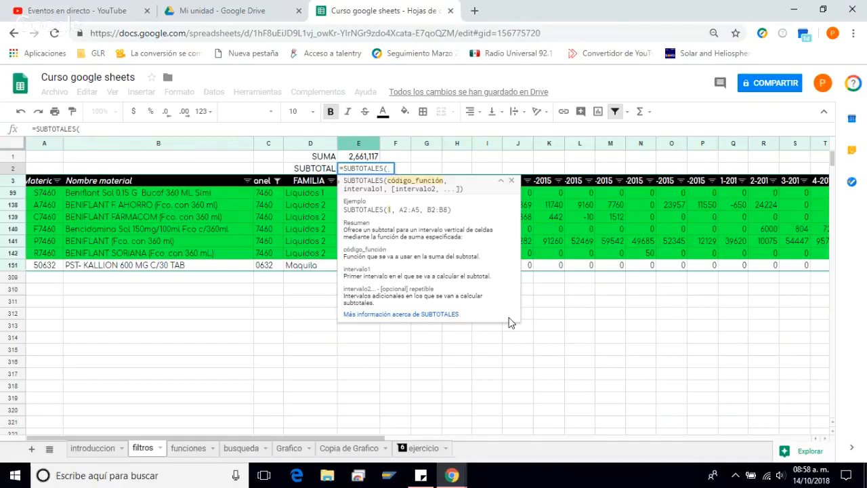
Complete the E2 formula with function code 9 and the range E99:E309.
{"action": "type", "text": "9"}
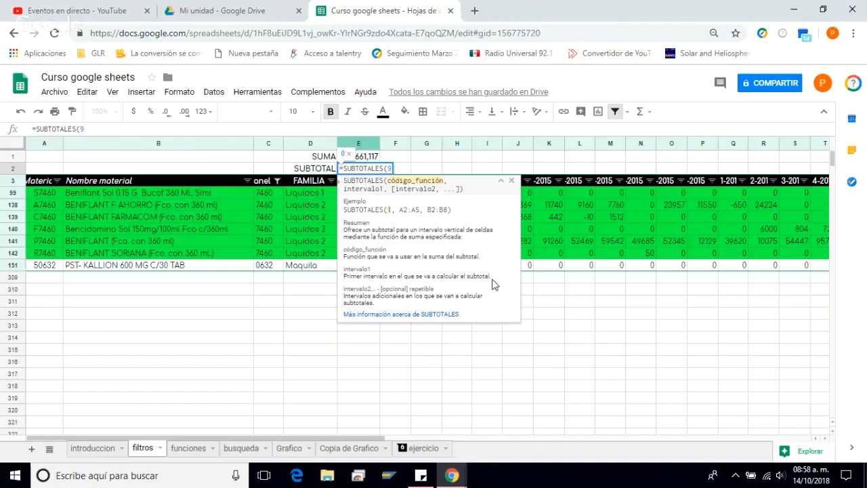
{"action": "type", "text": ","}
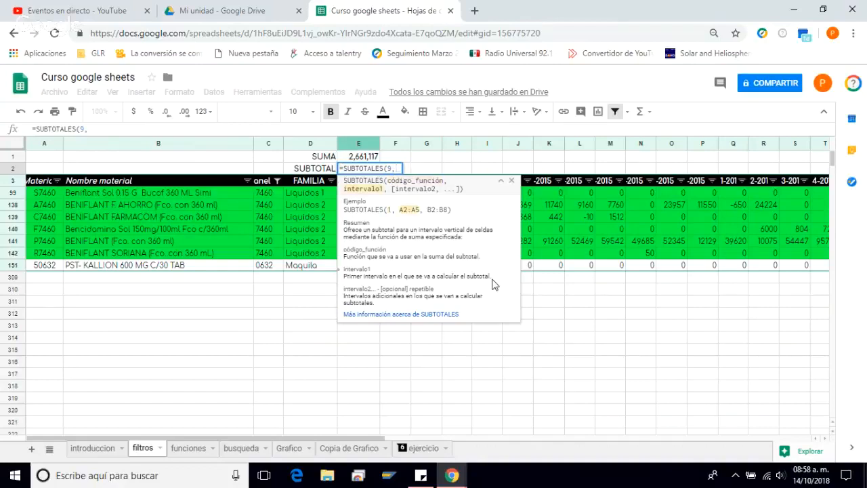
{"action": "key", "text": "Down"}
{"action": "key", "text": "Down"}
{"action": "key", "text": "ctrl+shift+Down"}
{"action": "key", "text": "shift+Down"}
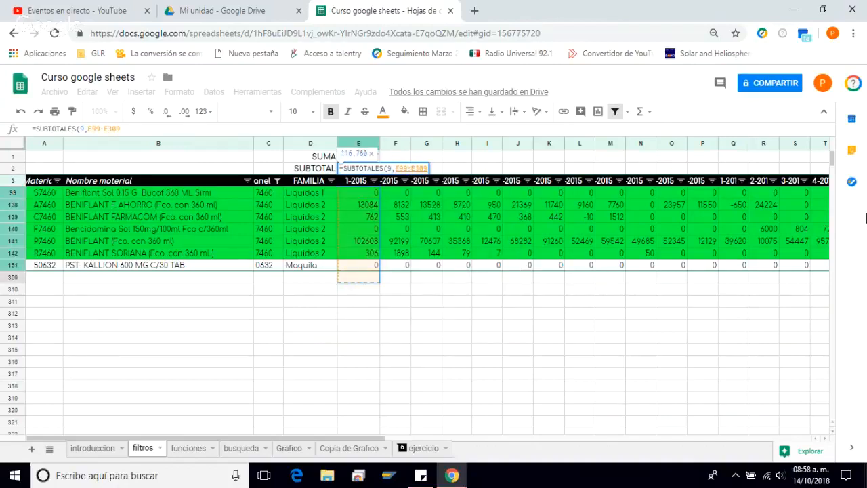
{"action": "key", "text": "Return"}
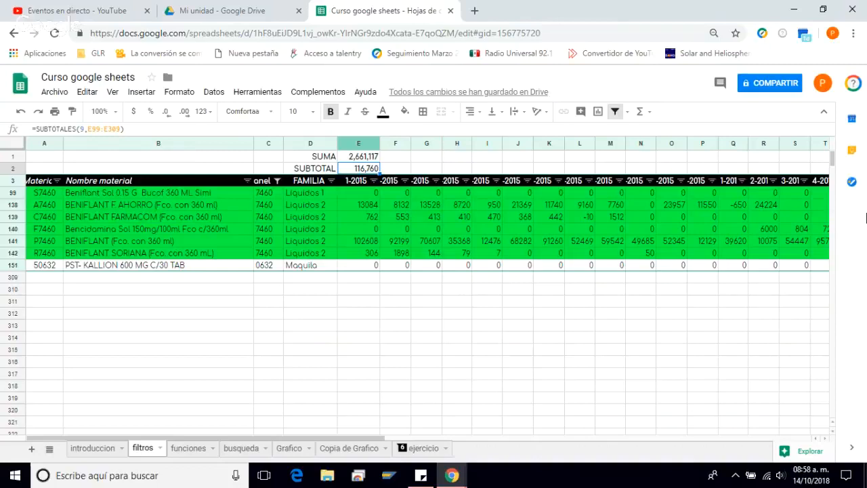
{"action": "left_click", "coordinate": [357, 330]}
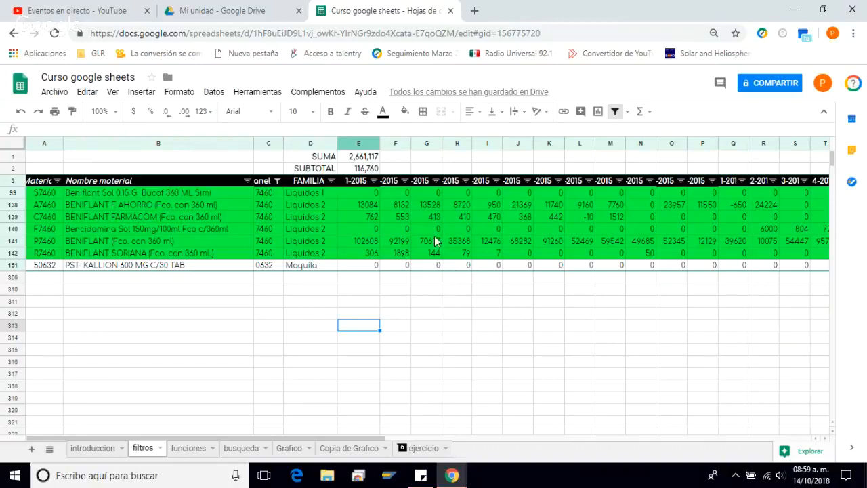
Select all values in the granel column's filter to show every row again.
{"action": "left_click", "coordinate": [267, 195]}
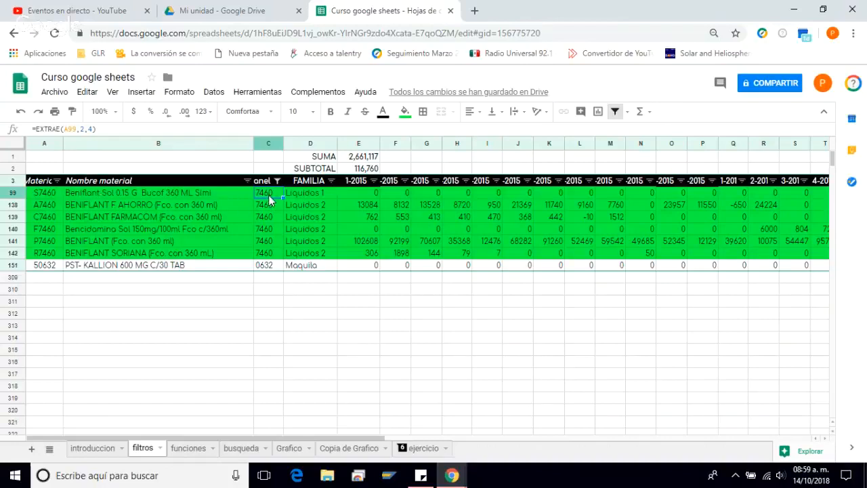
{"action": "left_click", "coordinate": [302, 196]}
{"action": "left_click", "coordinate": [366, 195]}
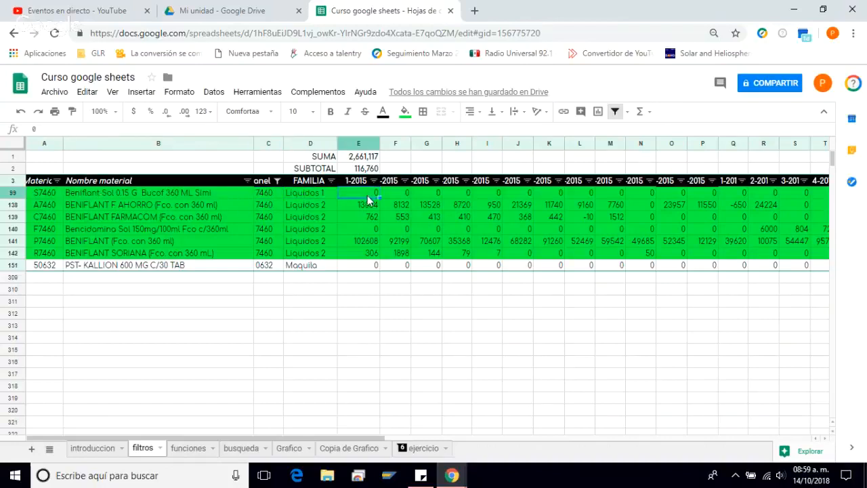
{"action": "left_click", "coordinate": [277, 180]}
{"action": "left_click", "coordinate": [174, 267]}
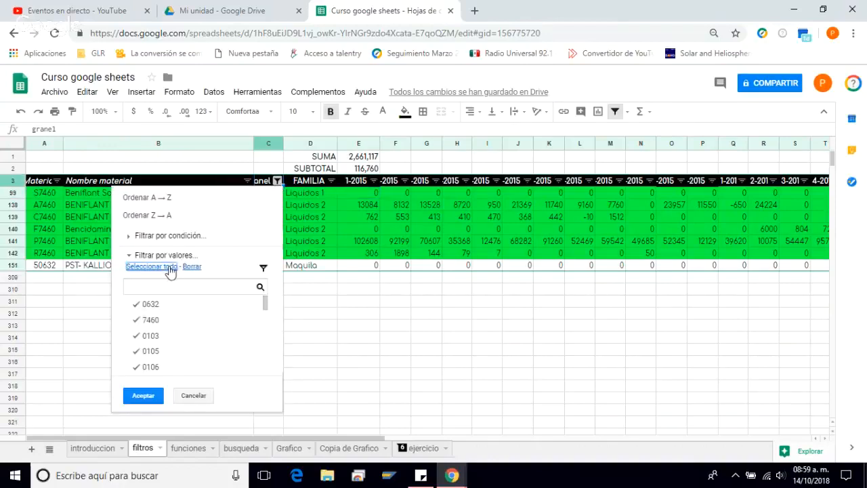
{"action": "left_click", "coordinate": [156, 395]}
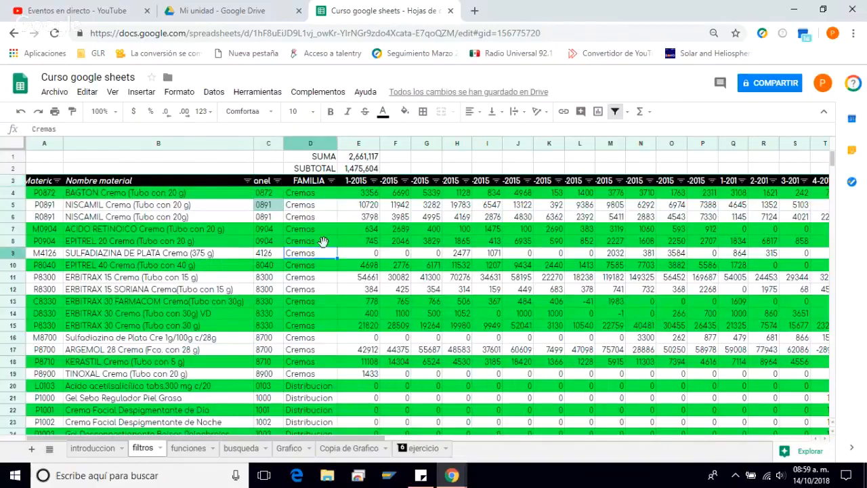
{"action": "left_click", "coordinate": [277, 194]}
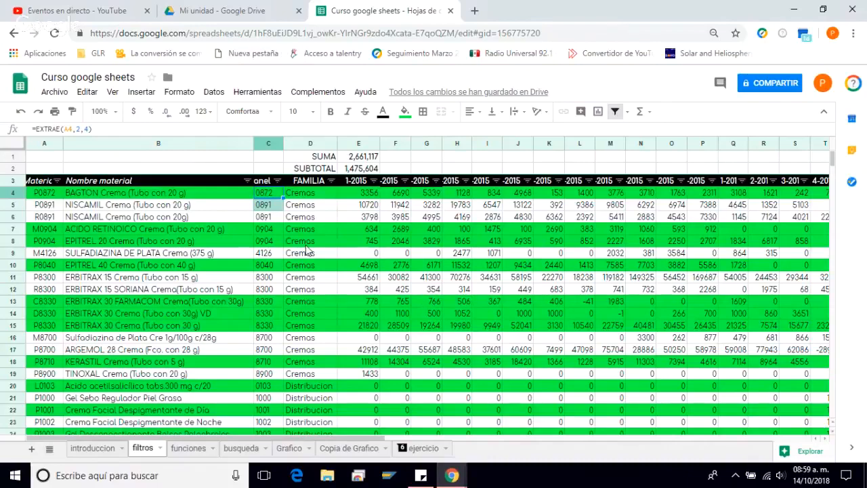
{"action": "key", "text": "alt+Tab"}
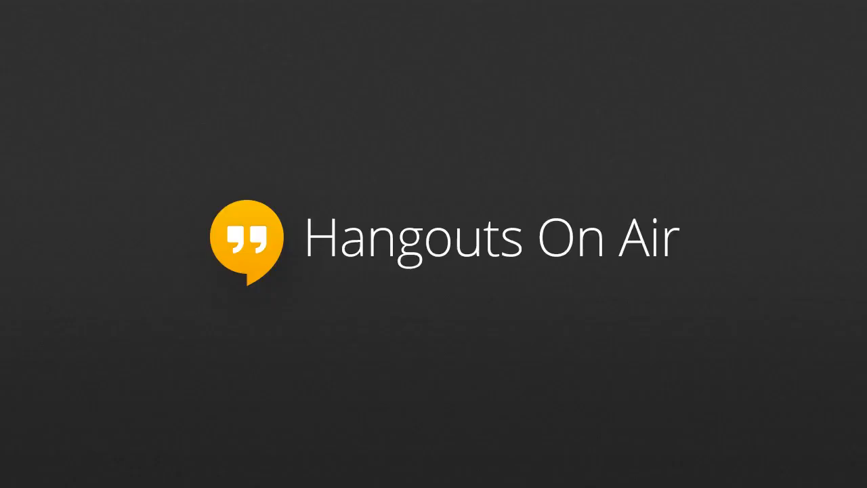